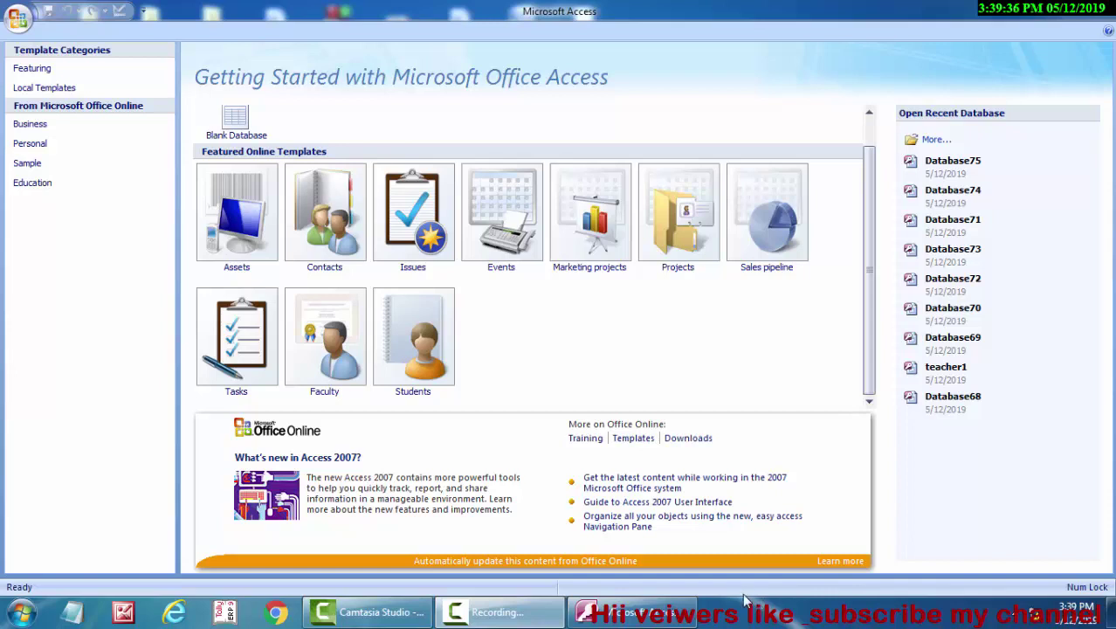
Step: Start a new blank database from the Getting Started page, proposed as Database76
left_click(661, 618)
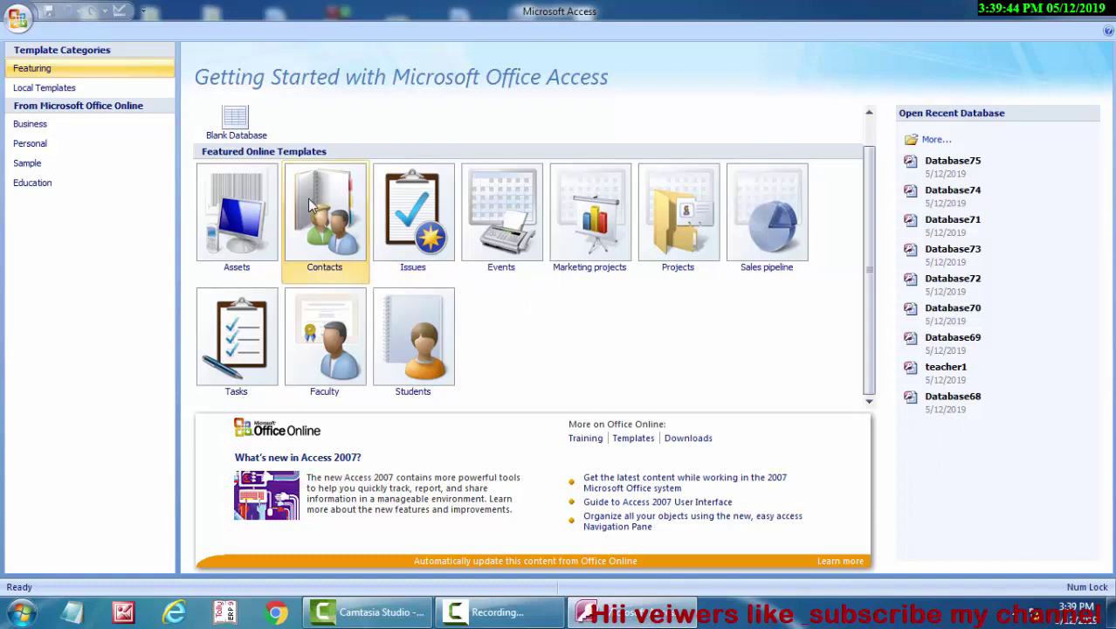
left_click(243, 138)
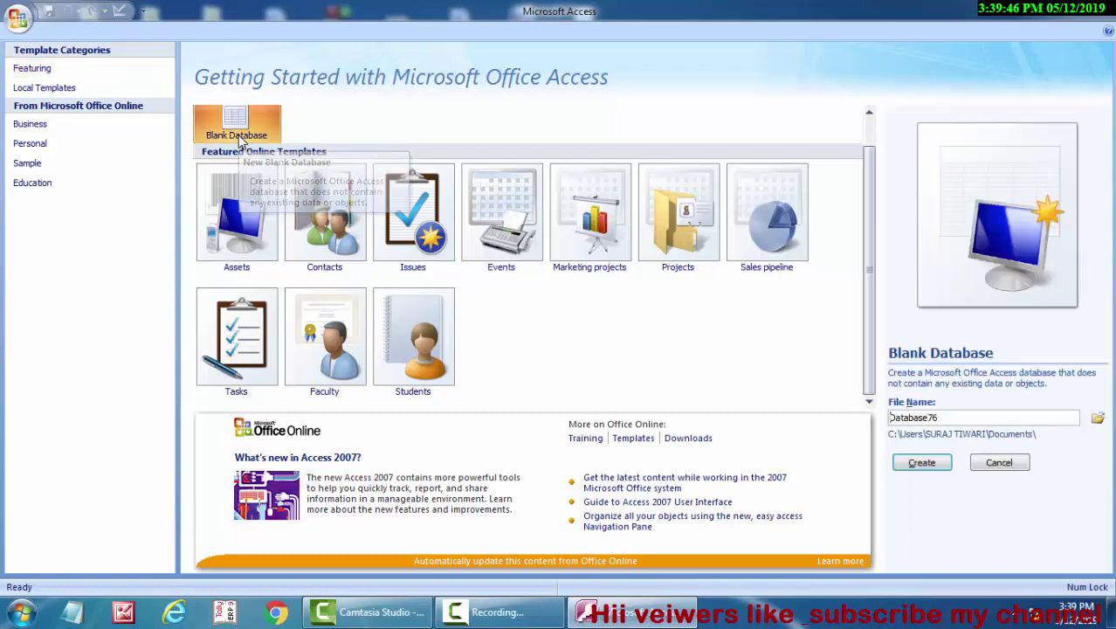
Step: Create Database76 and save its first table as 'Report card', opened in Design View
left_click(939, 471)
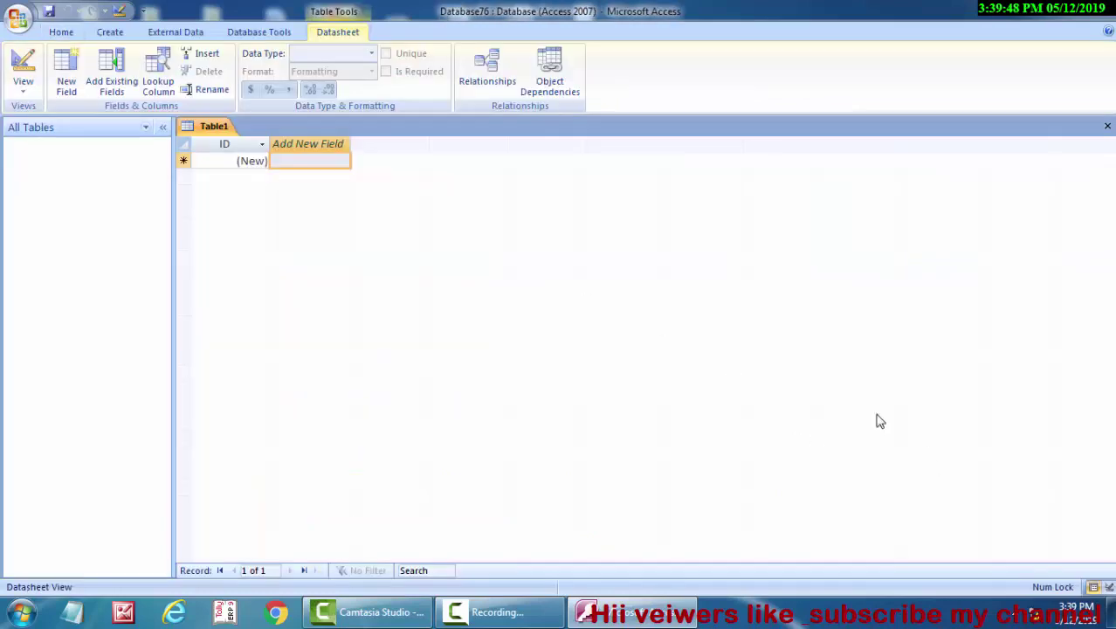
left_click(27, 96)
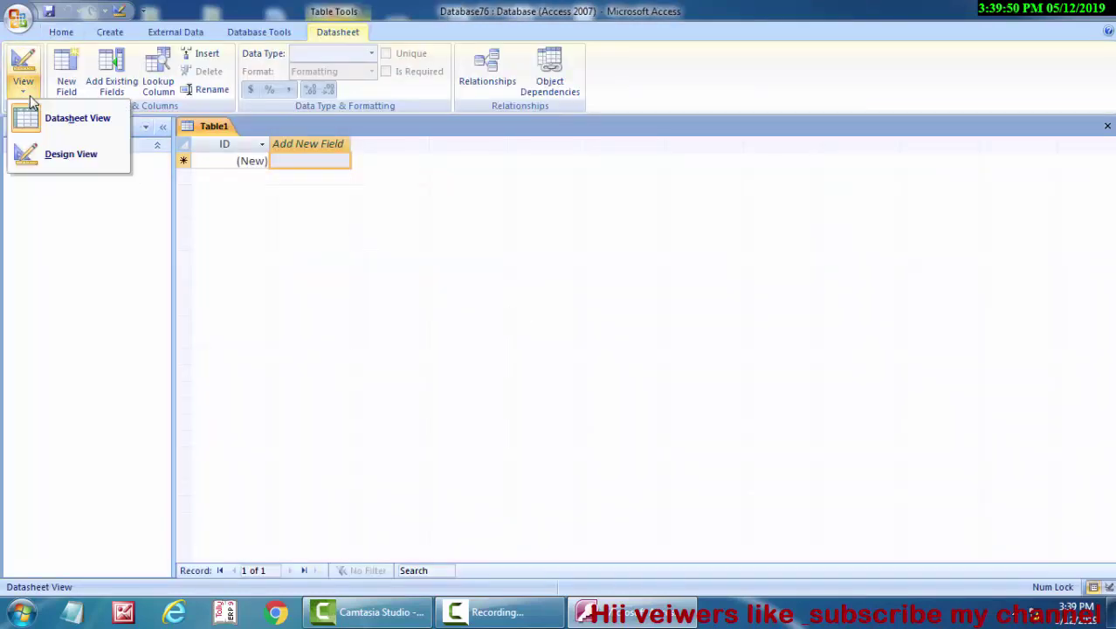
left_click(71, 156)
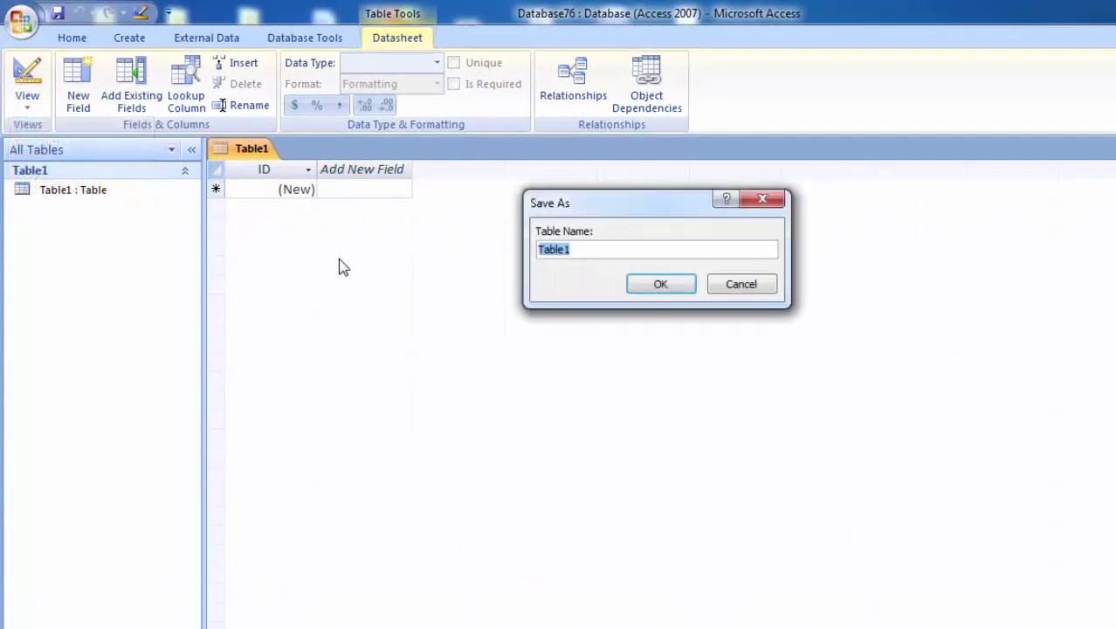
key("BackSpace")
type("Repo")
type("rt card")
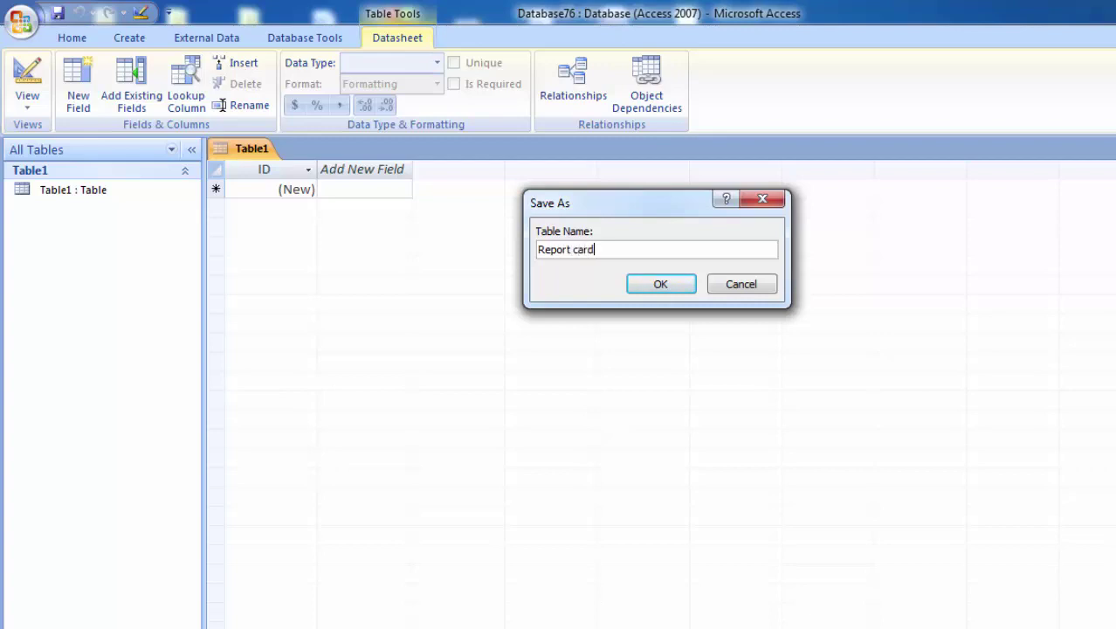
key("Return")
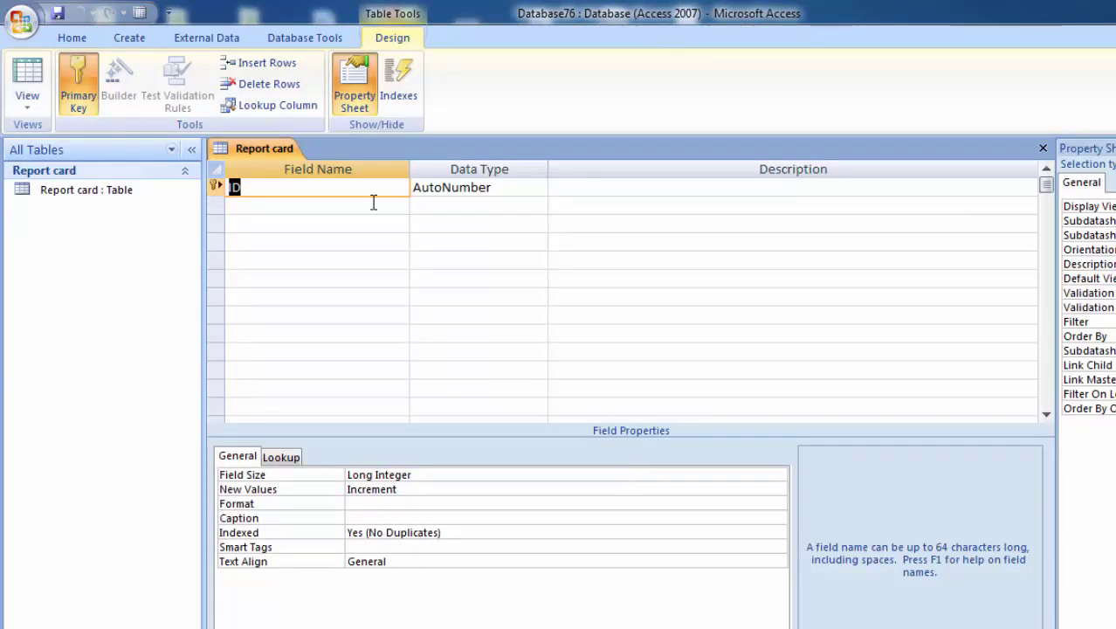
Step: Rename the ID field to Roll Number and add a Name of Student field of type Text
left_click(329, 192)
key("BackSpace")
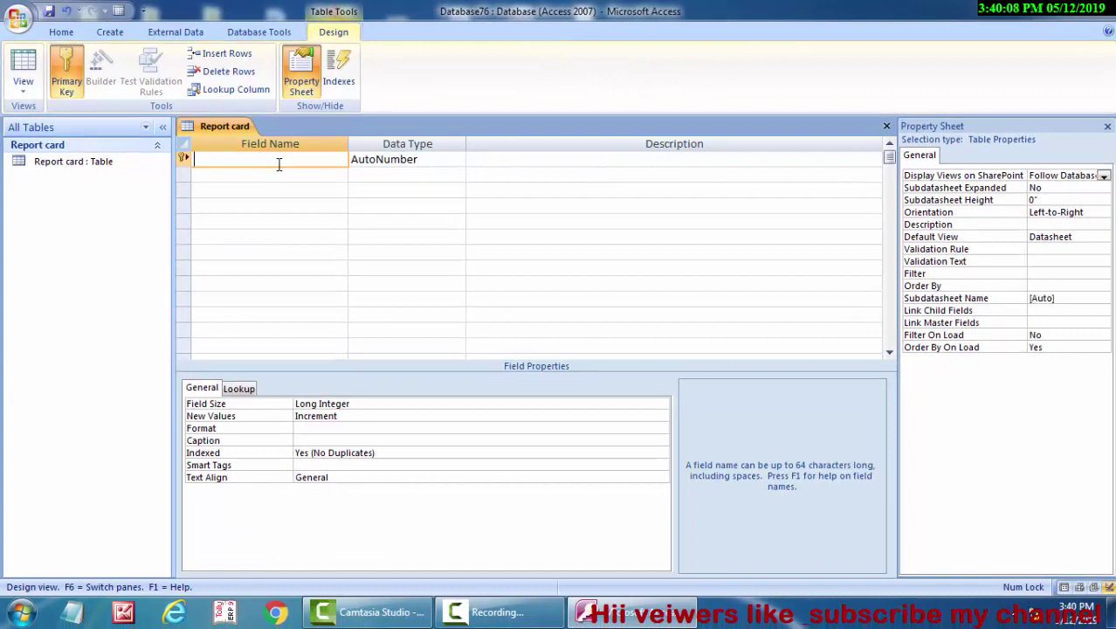
type("R")
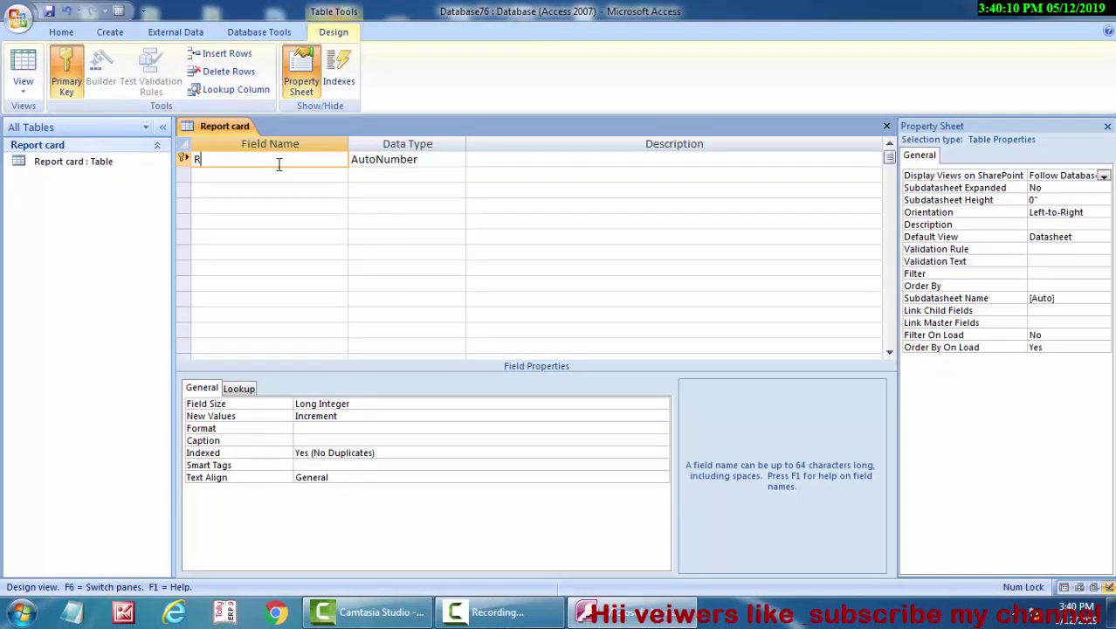
type("oll ")
type("Numb")
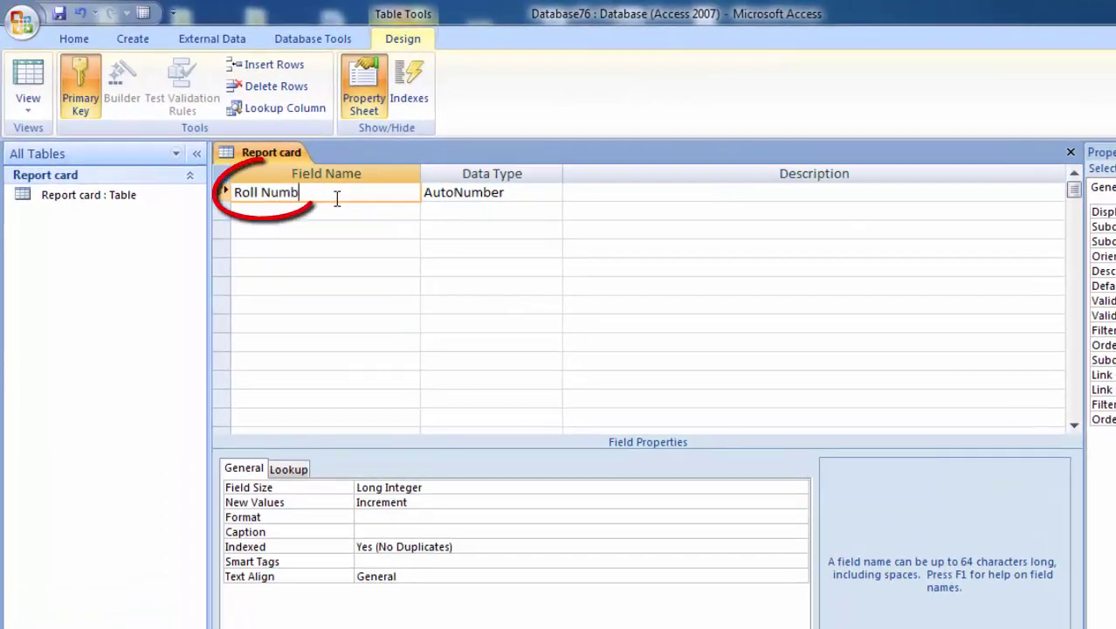
type("er")
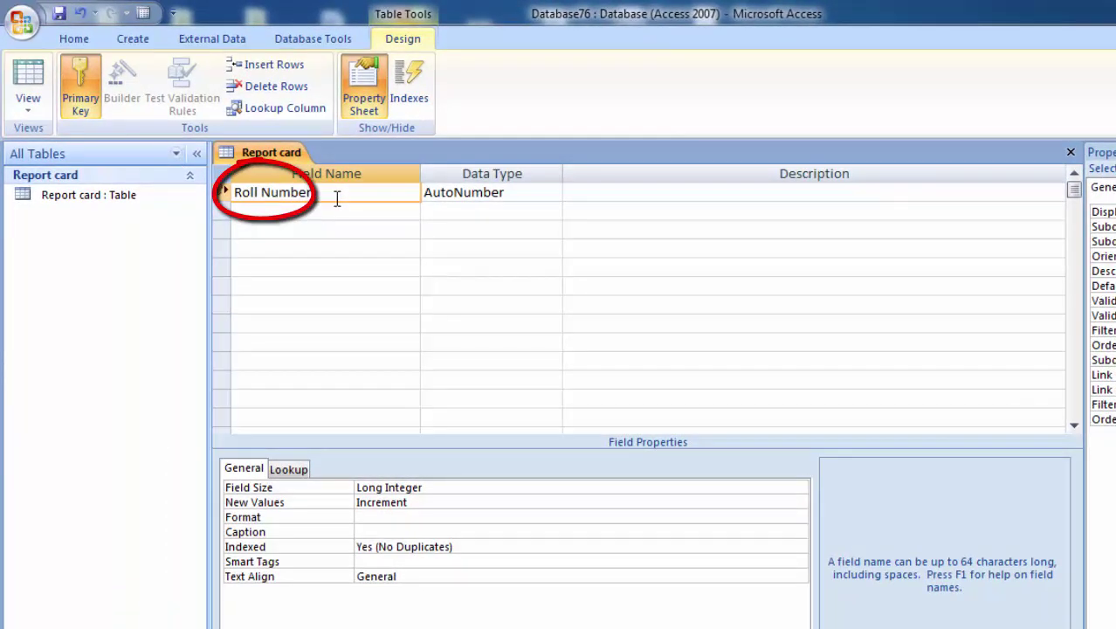
left_click(387, 216)
type("Na")
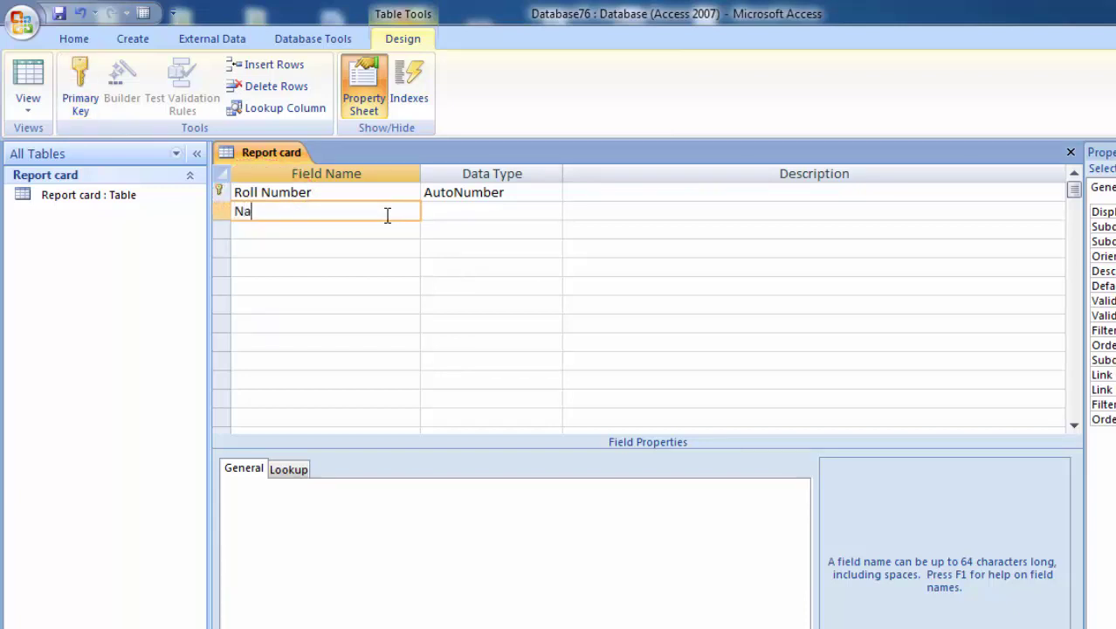
type("me of ")
type("St")
type("udent")
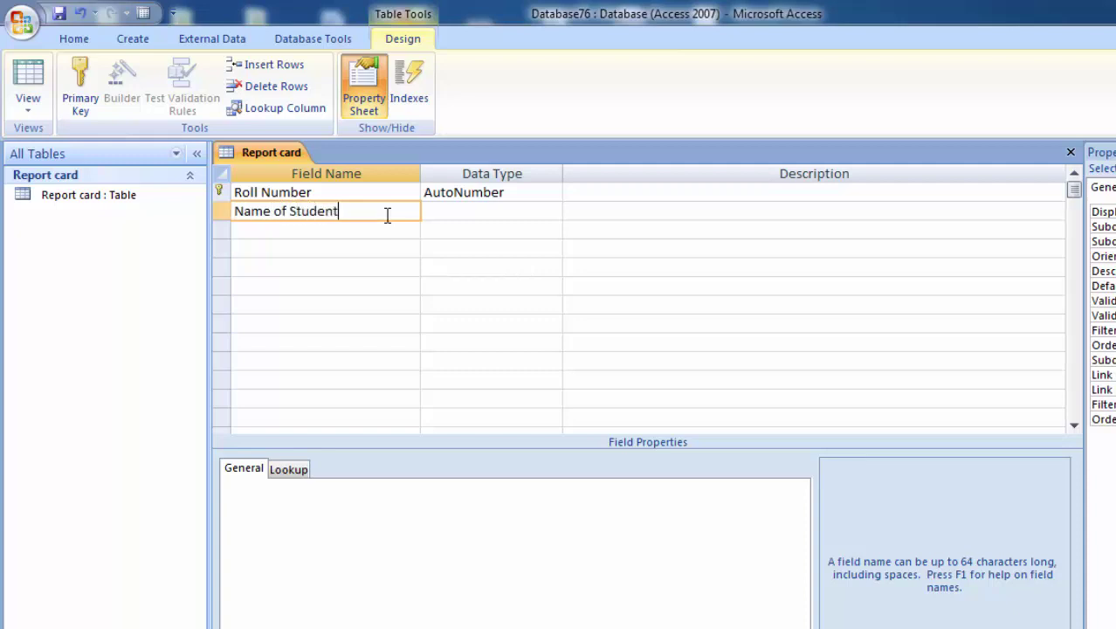
left_click(497, 212)
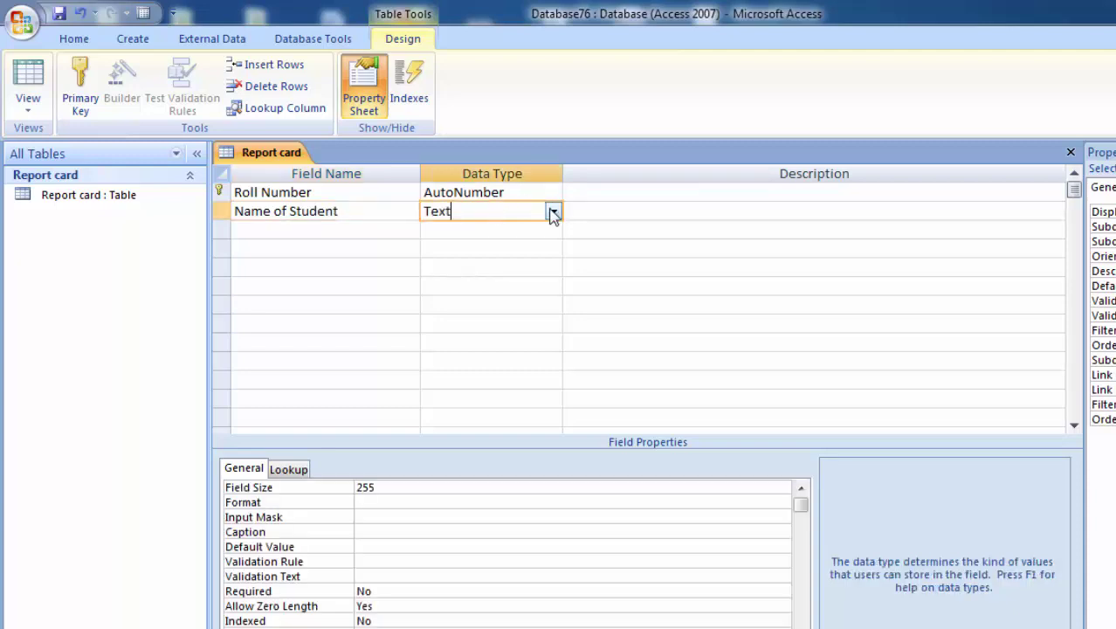
left_click(553, 211)
left_click(562, 214)
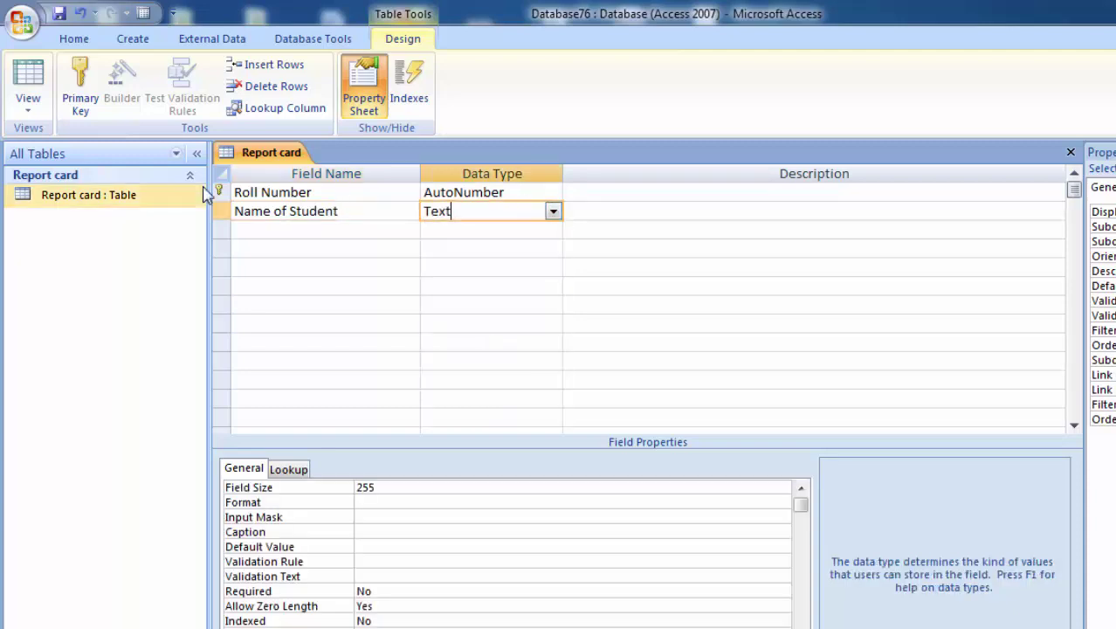
Step: Add a Computer field with the Number data type
left_click(300, 232)
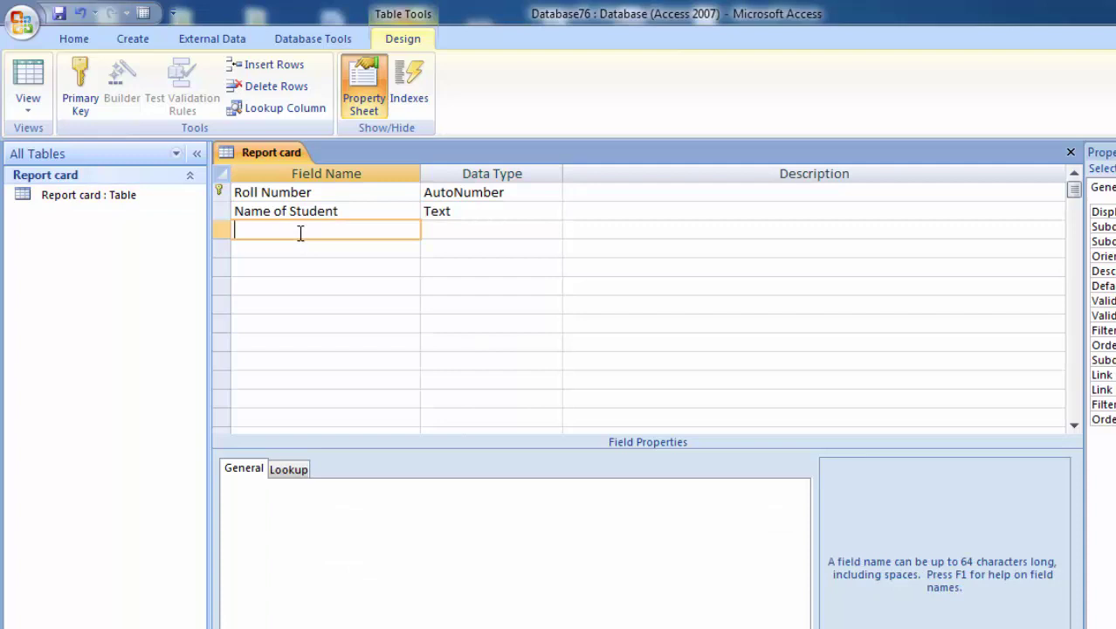
type("Comput")
type("er")
left_click(463, 231)
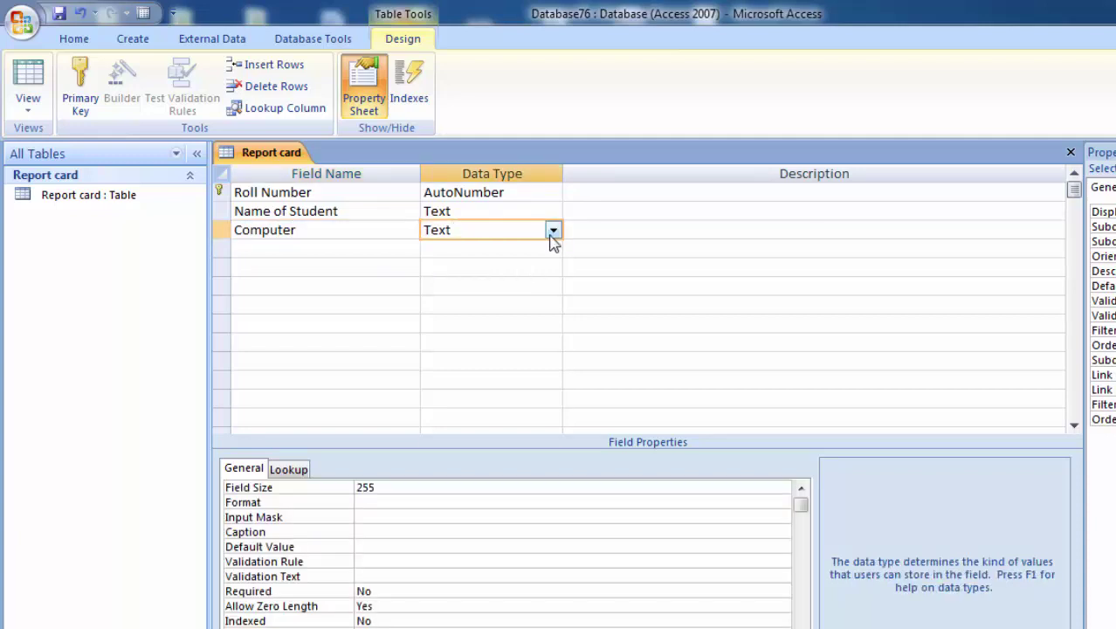
left_click(553, 230)
left_click(489, 284)
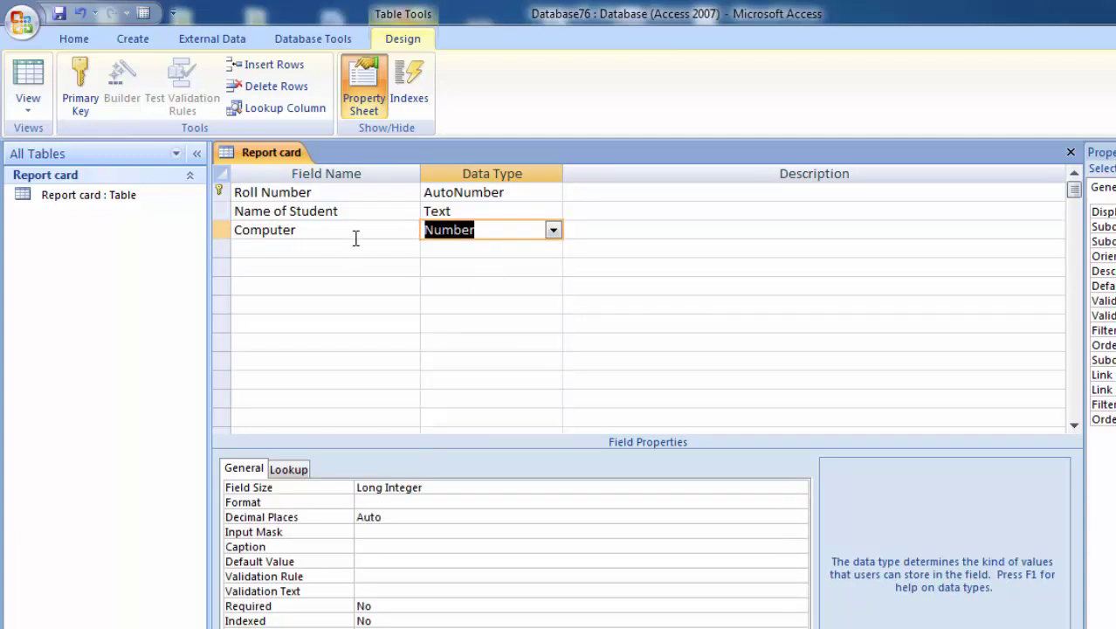
left_click(355, 238)
left_click(358, 249)
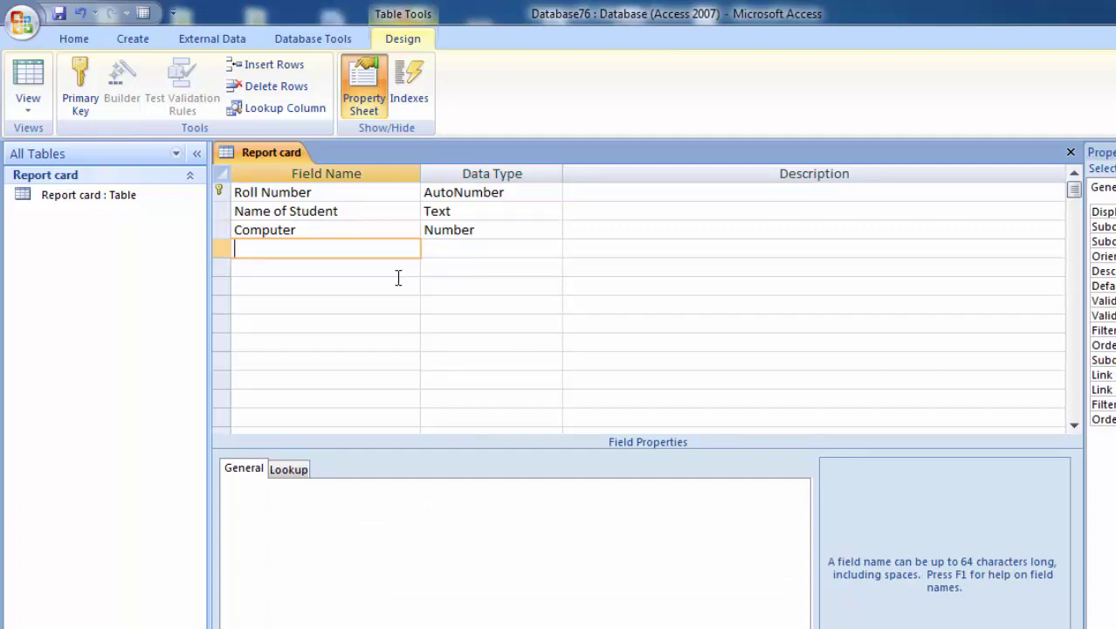
Step: Add English and Physics fields, both with the Number data type
type("Englis")
type("h")
left_click(443, 248)
left_click(554, 250)
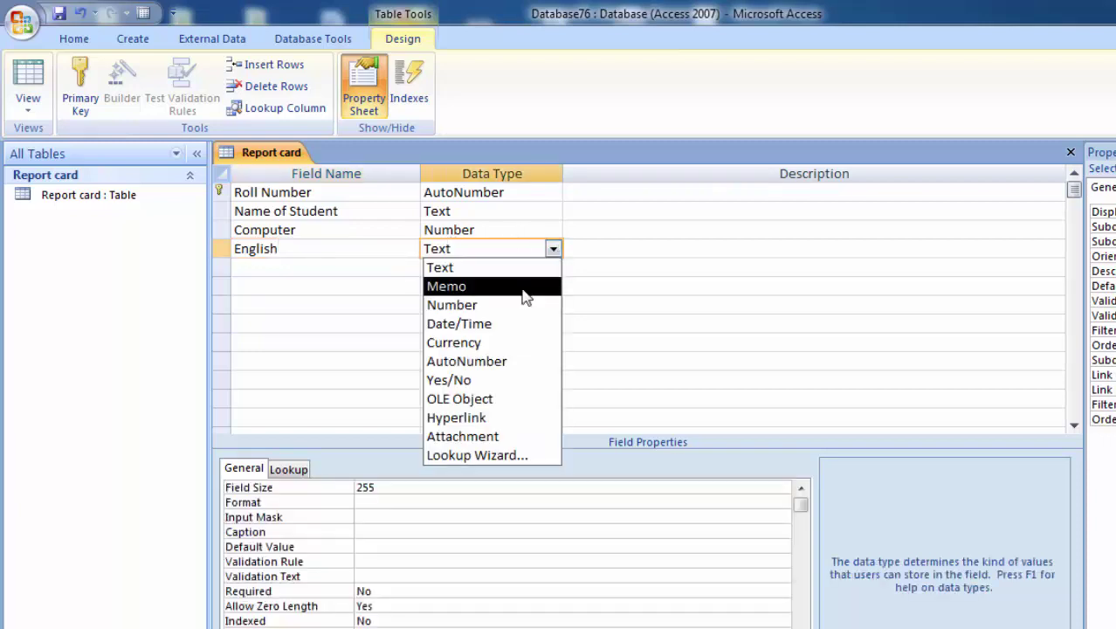
left_click(522, 305)
left_click(286, 264)
type("P")
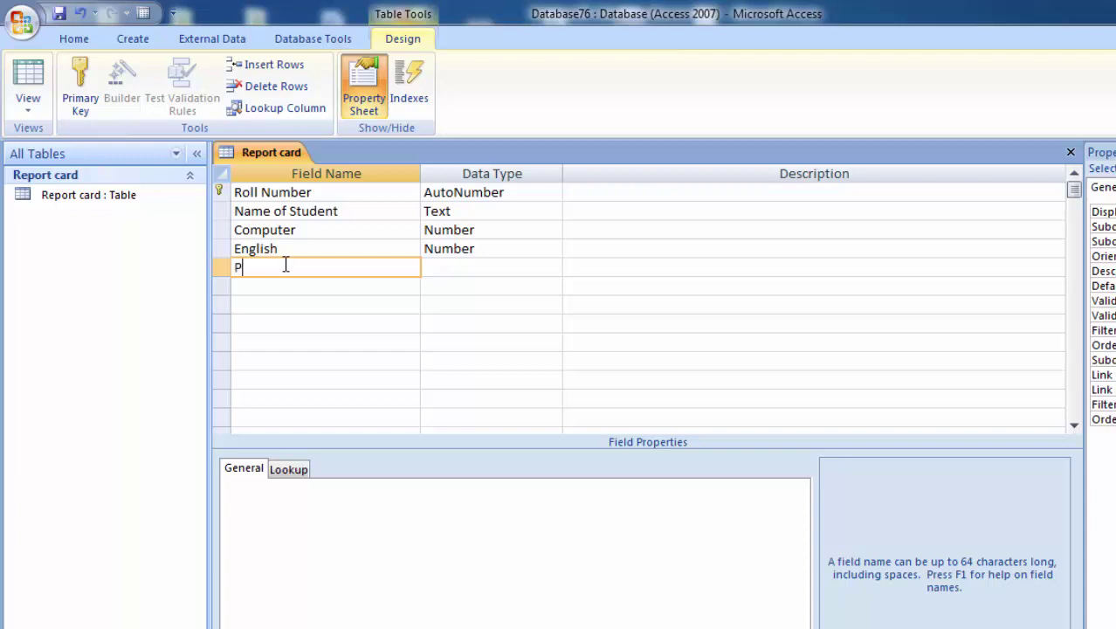
type("hysics")
left_click(453, 268)
left_click(554, 269)
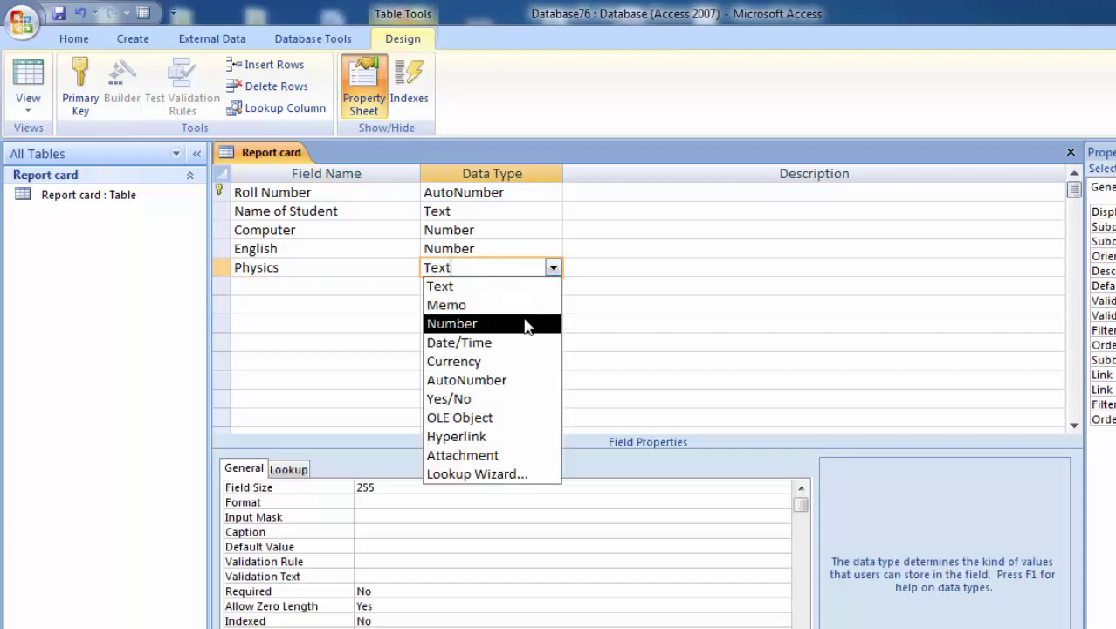
left_click(454, 322)
left_click(324, 282)
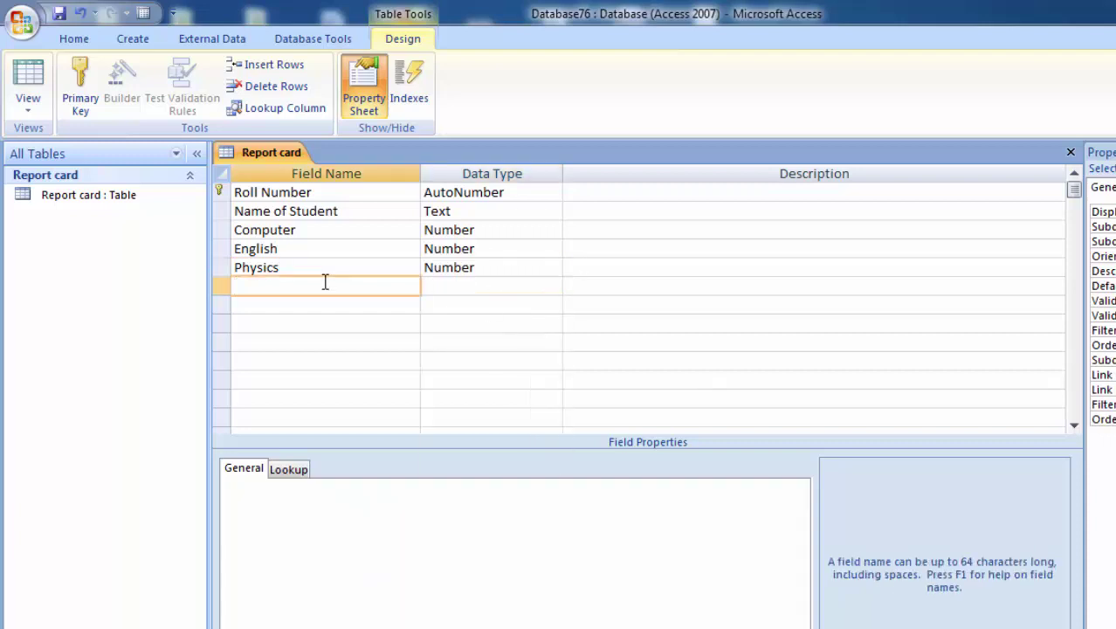
Step: Add Biology and Chemistry fields, both with the Number data type
type("Biol")
type("ogy")
left_click(470, 290)
left_click(553, 287)
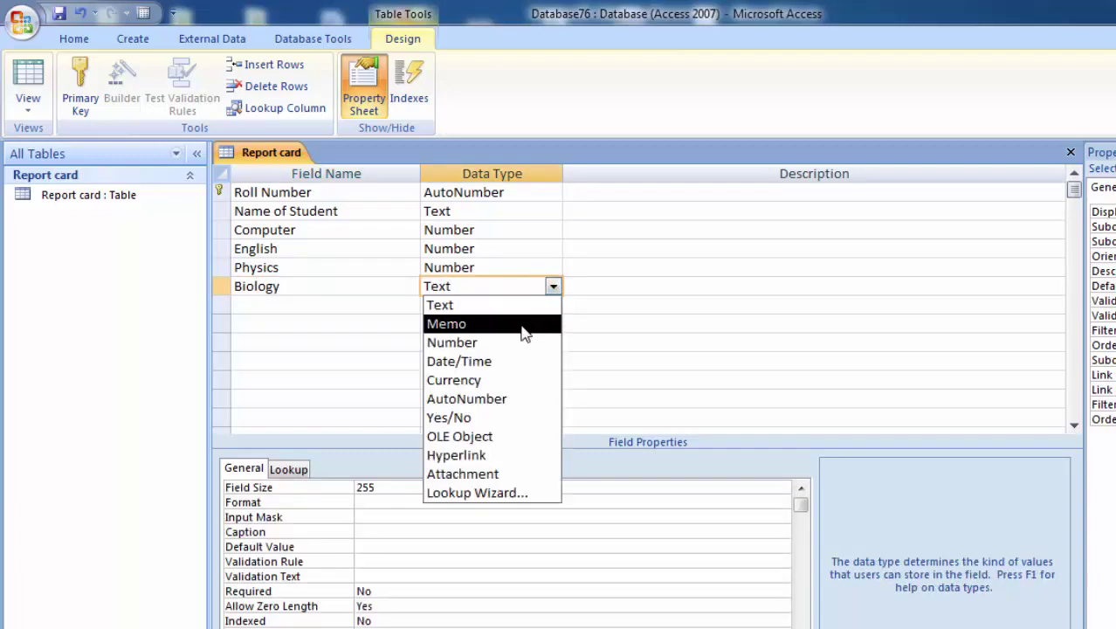
left_click(516, 342)
left_click(324, 302)
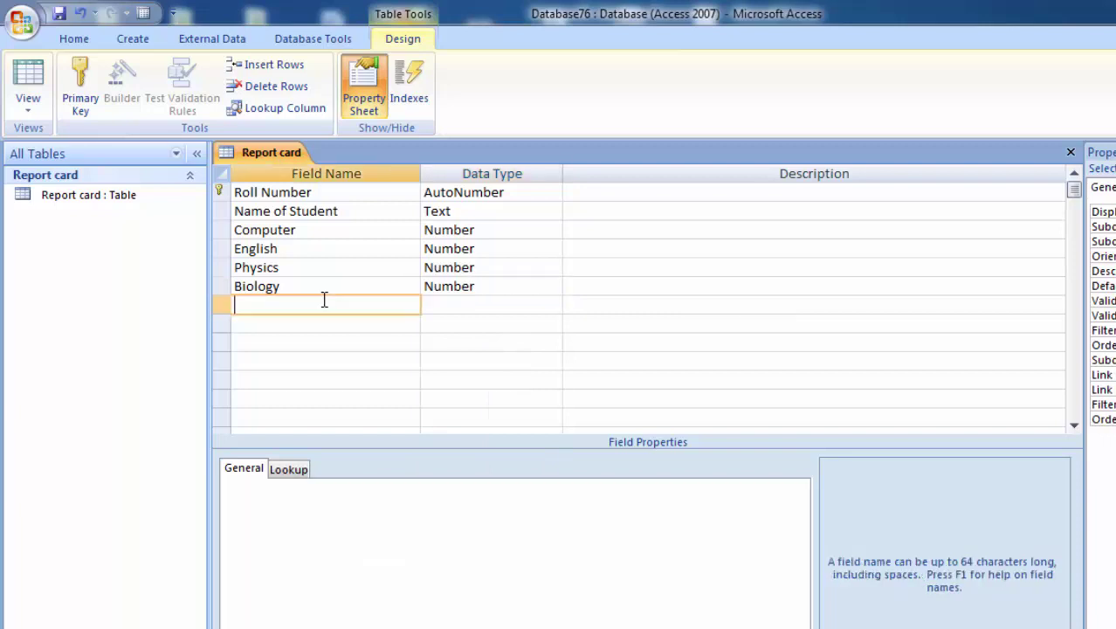
type("Ch")
type("emistry")
left_click(455, 304)
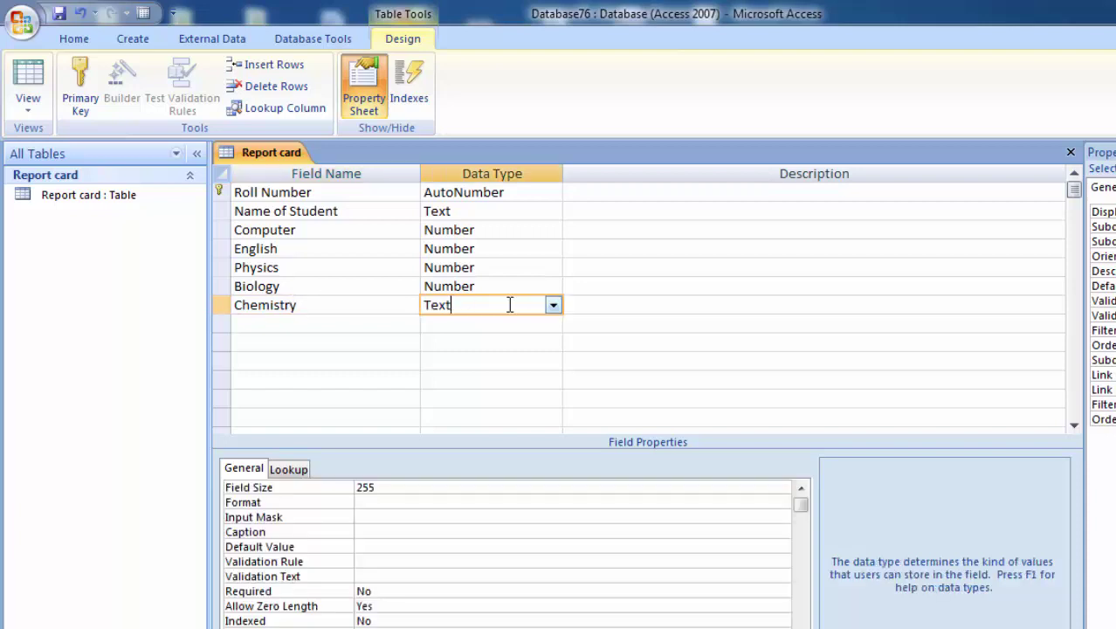
left_click(554, 305)
left_click(506, 361)
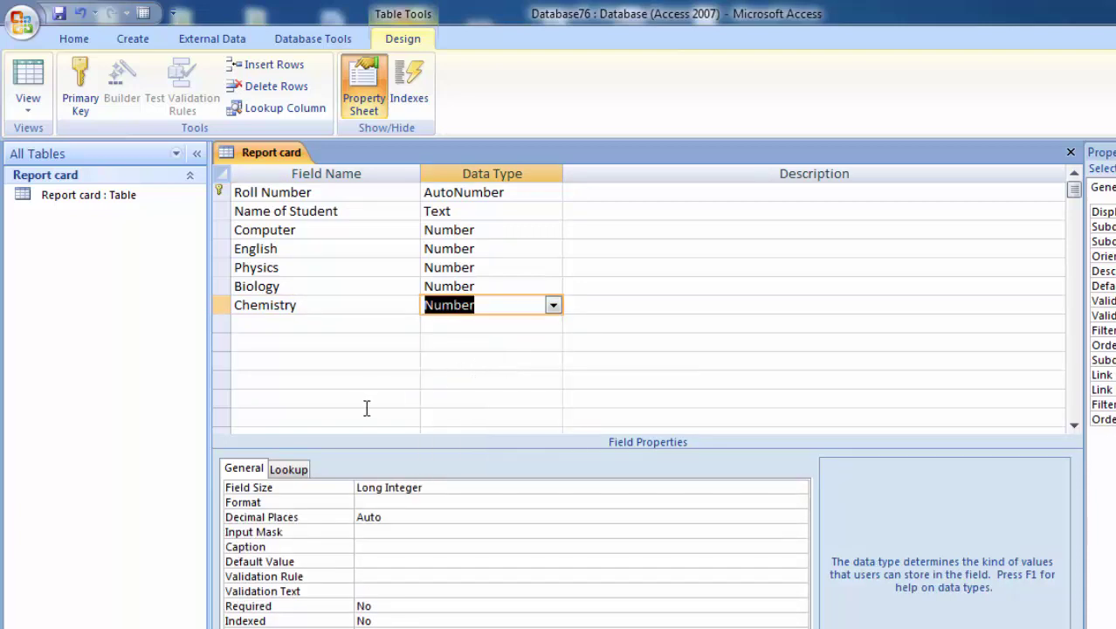
left_click(337, 324)
type("Total")
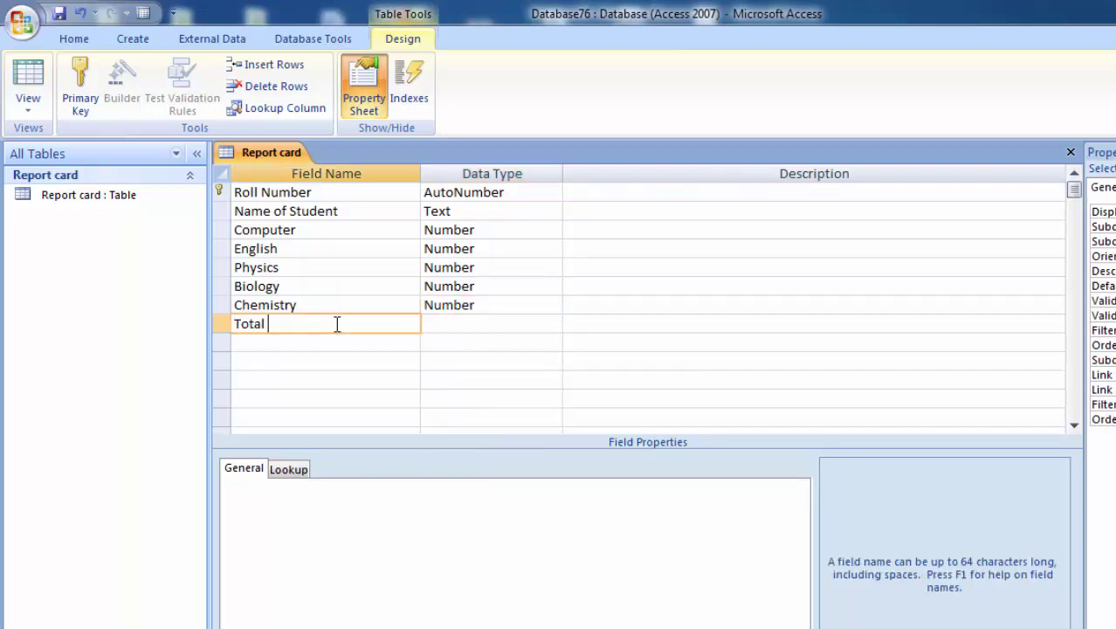
Step: Add a Total Marks field with the Number data type
type("Marks")
left_click(456, 324)
left_click(553, 324)
left_click(507, 381)
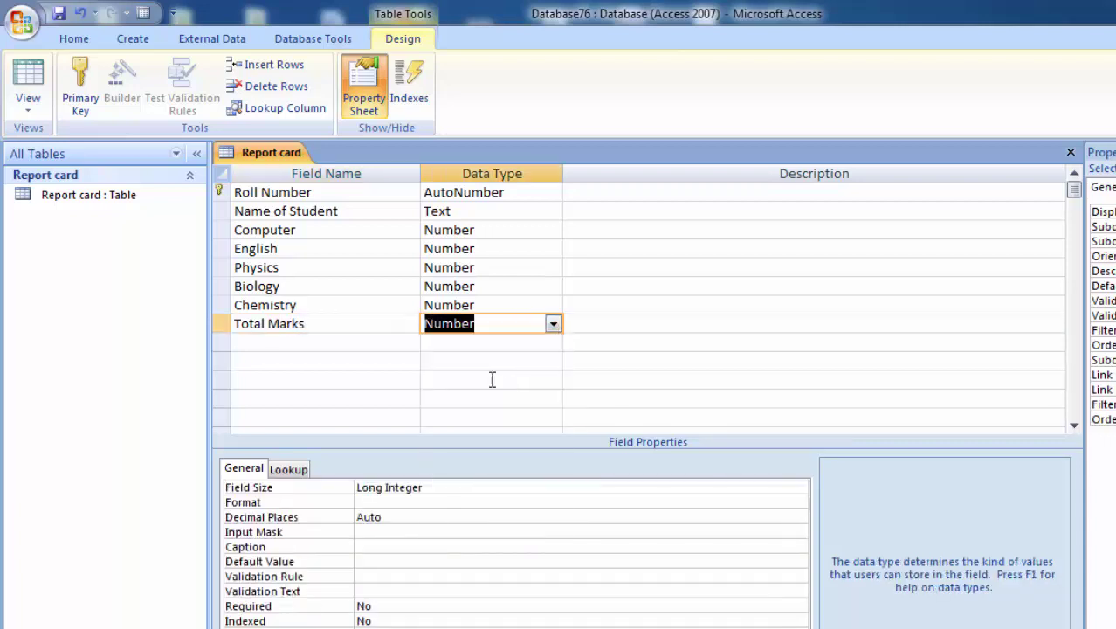
left_click(326, 342)
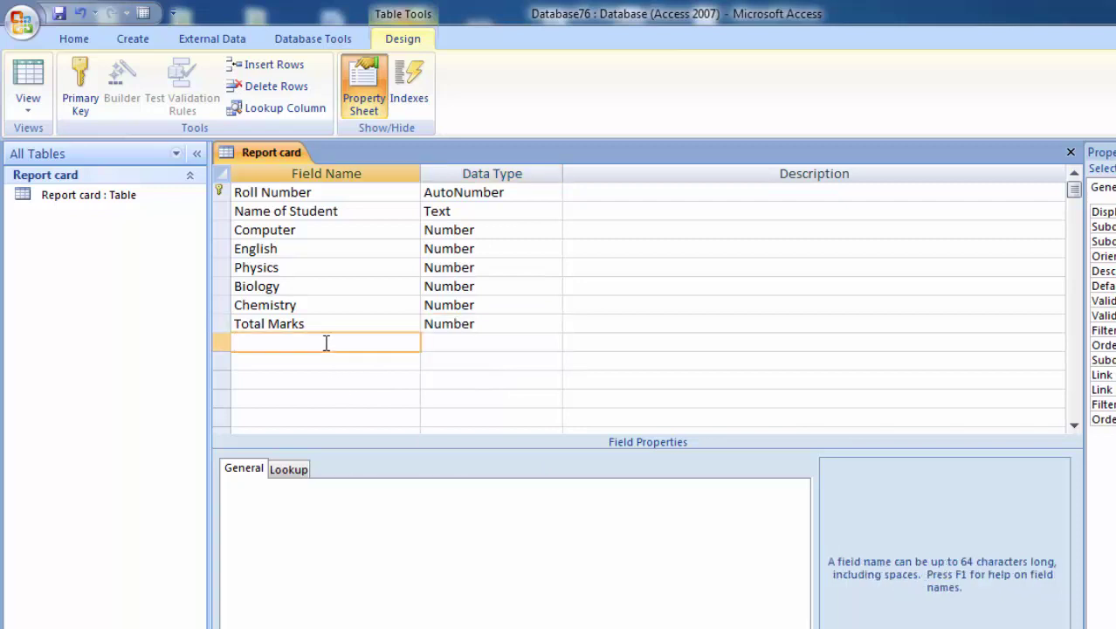
Step: Add a Photo field of type Attachment and switch the table to Datasheet View
type("Ph")
type("oto")
left_click(462, 342)
left_click(554, 344)
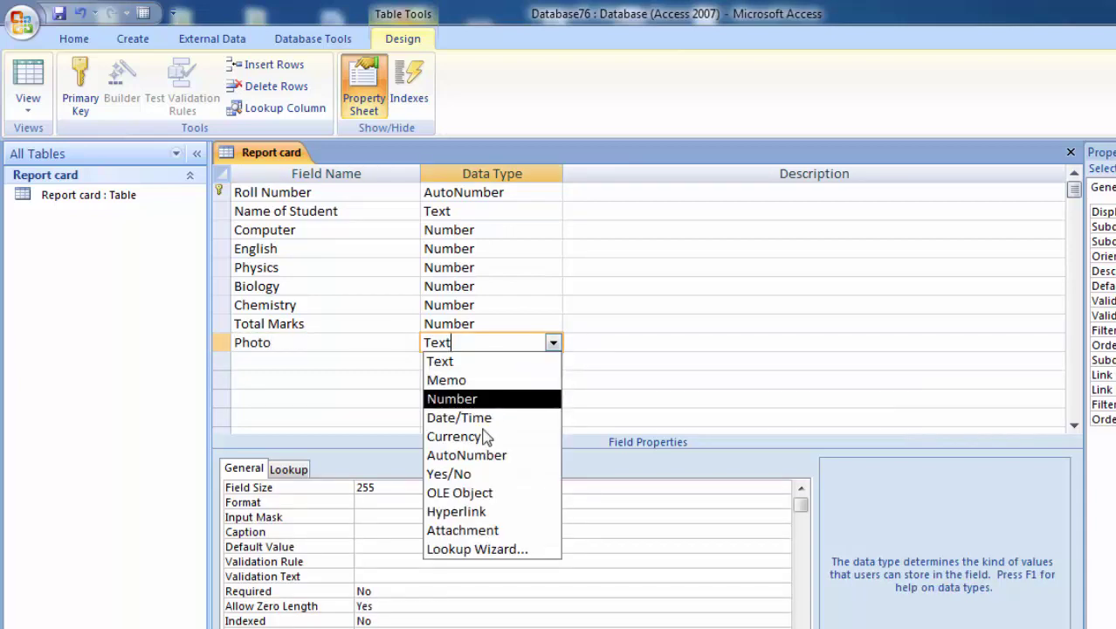
left_click(476, 530)
left_click(28, 109)
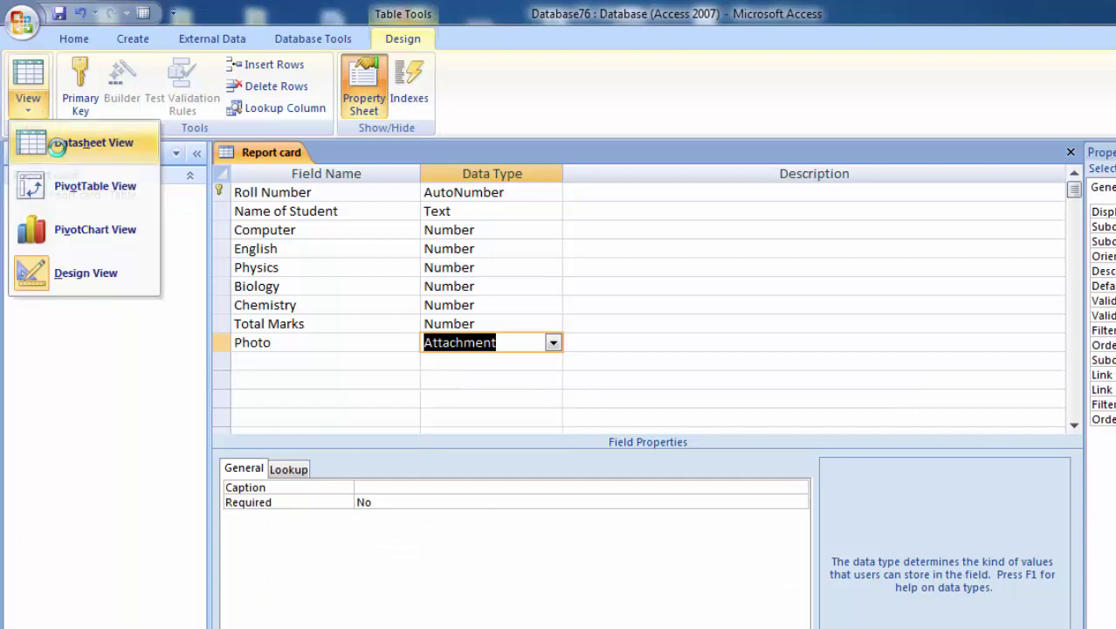
left_click(66, 142)
Step: Save the table and start a new Query Design with the Report card table added
left_click(638, 422)
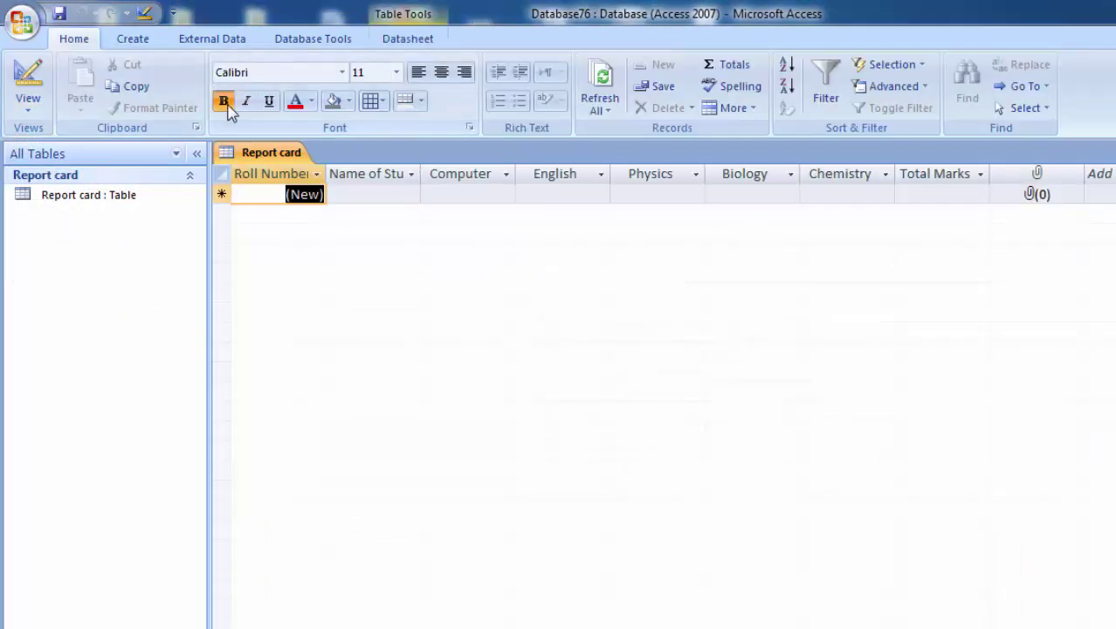
left_click(145, 40)
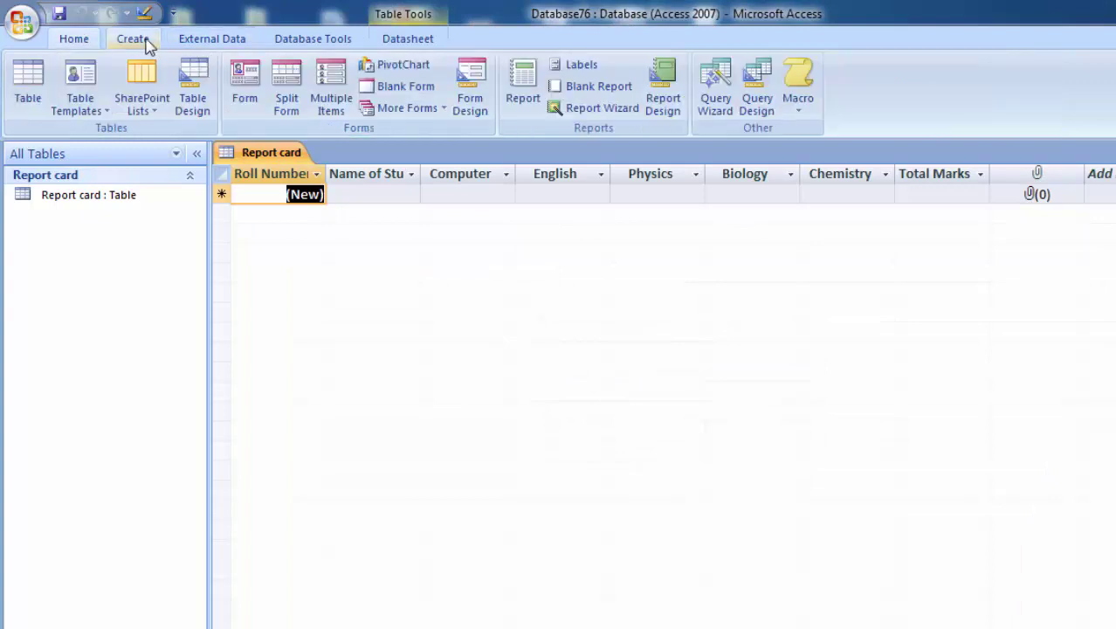
left_click(756, 105)
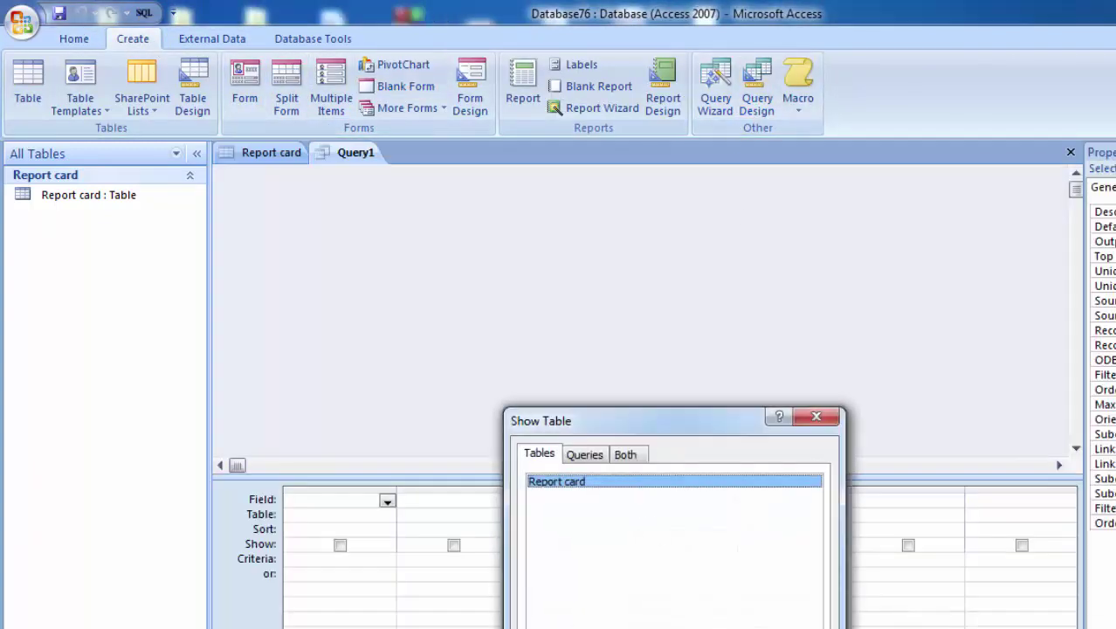
key("Return")
key("Escape")
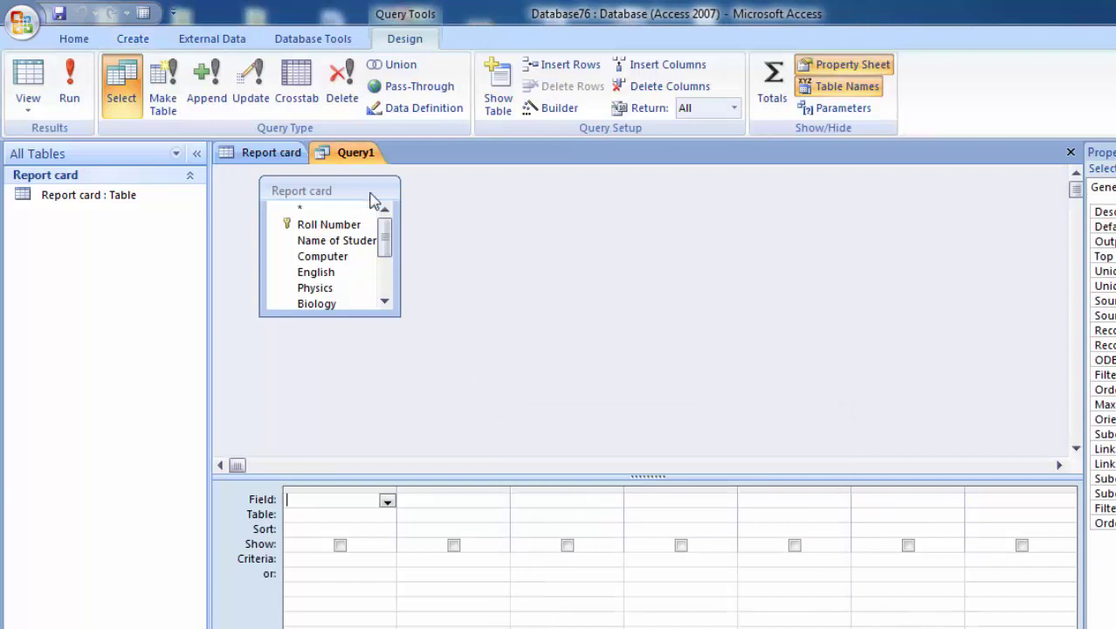
Step: Put Roll Number, Name of Student, Computer, English and Physics into the query grid
double_click(325, 225)
double_click(332, 240)
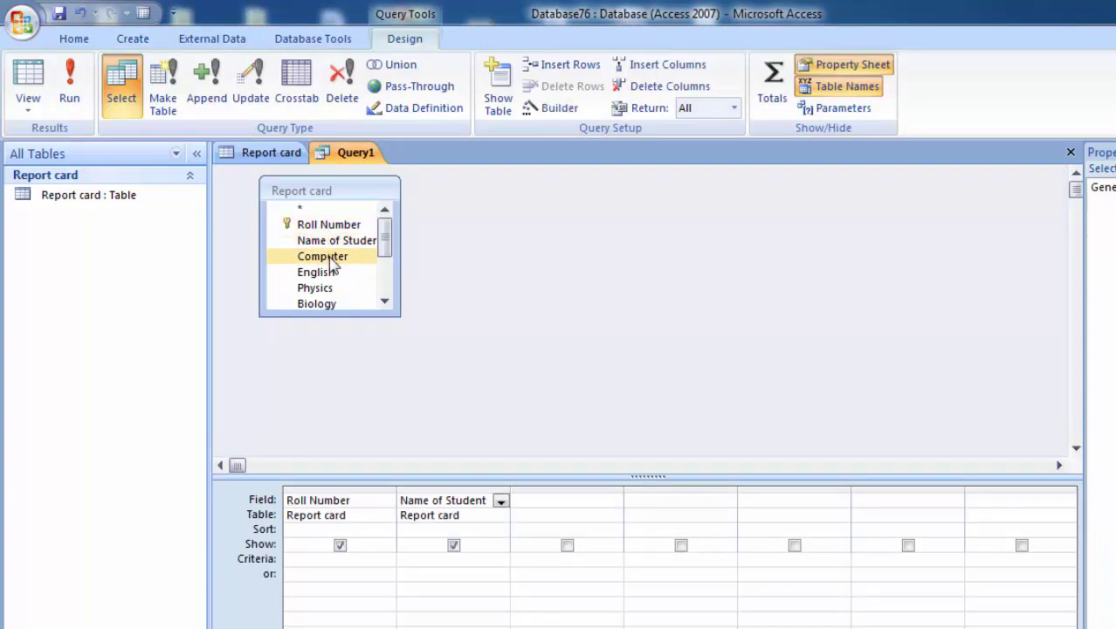
double_click(330, 256)
double_click(330, 256)
double_click(328, 274)
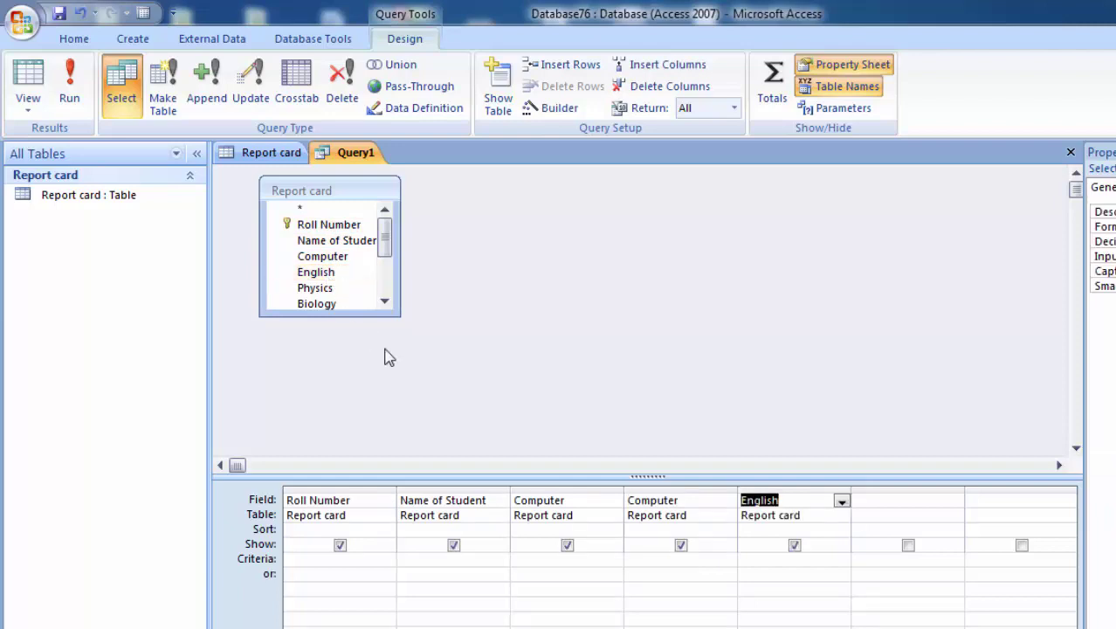
left_click(685, 505)
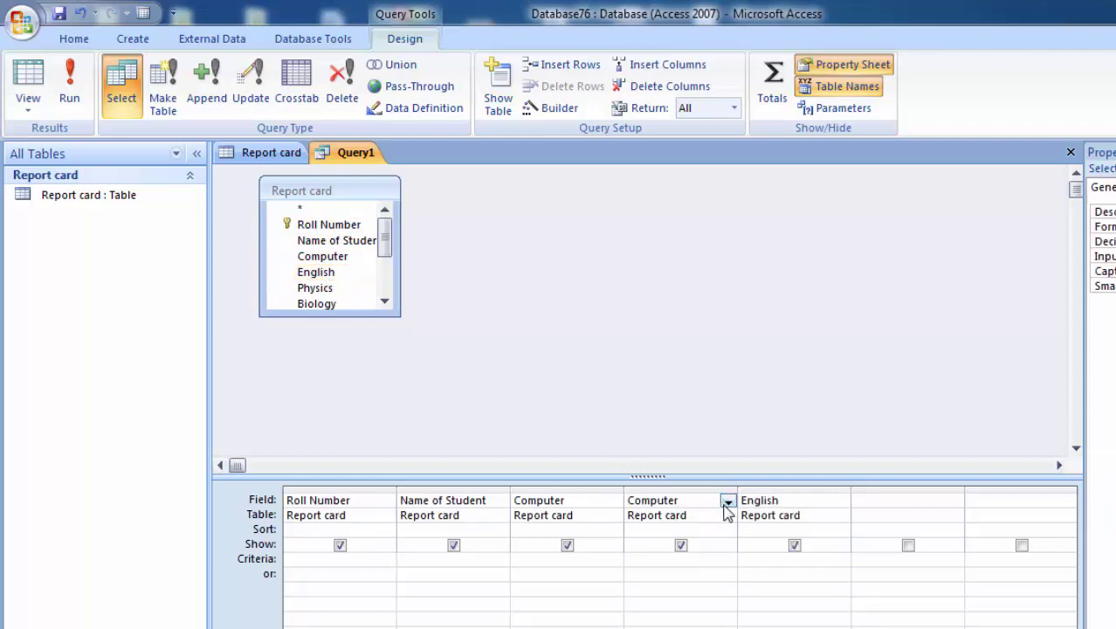
left_click(728, 503)
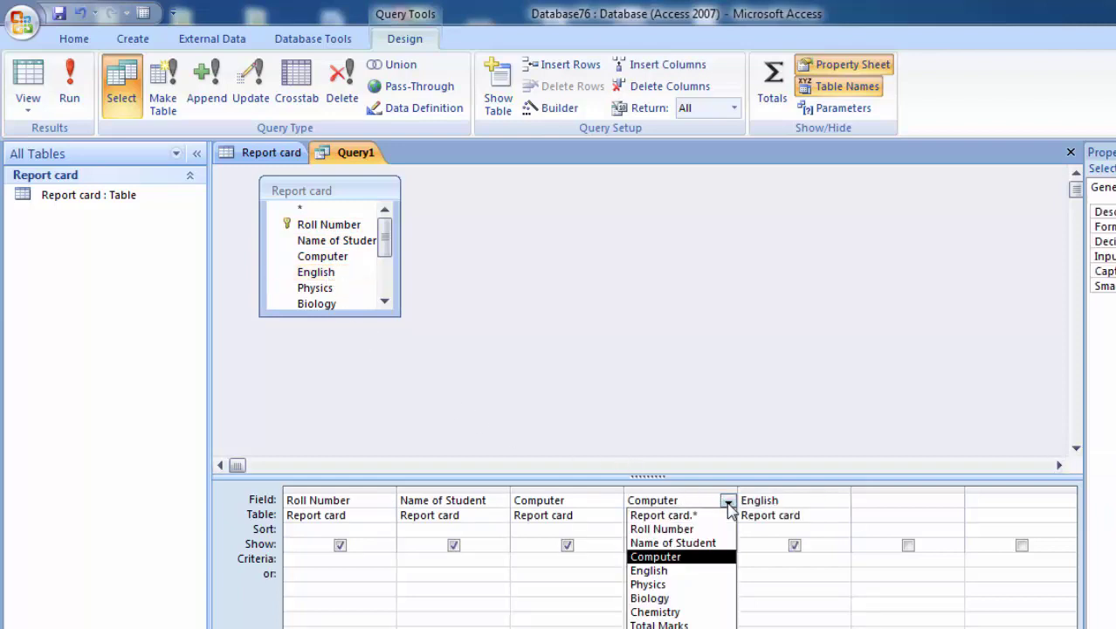
left_click(681, 571)
left_click(810, 499)
left_click(840, 502)
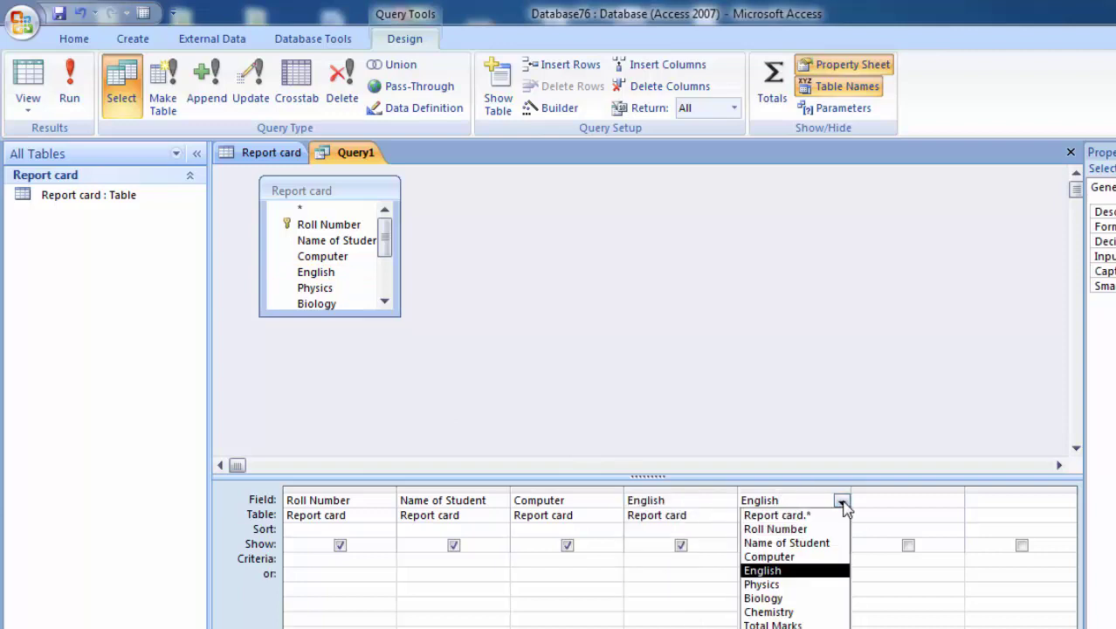
left_click(800, 584)
Step: Add Biology and Chemistry as the next query columns
left_click(889, 500)
left_click(956, 501)
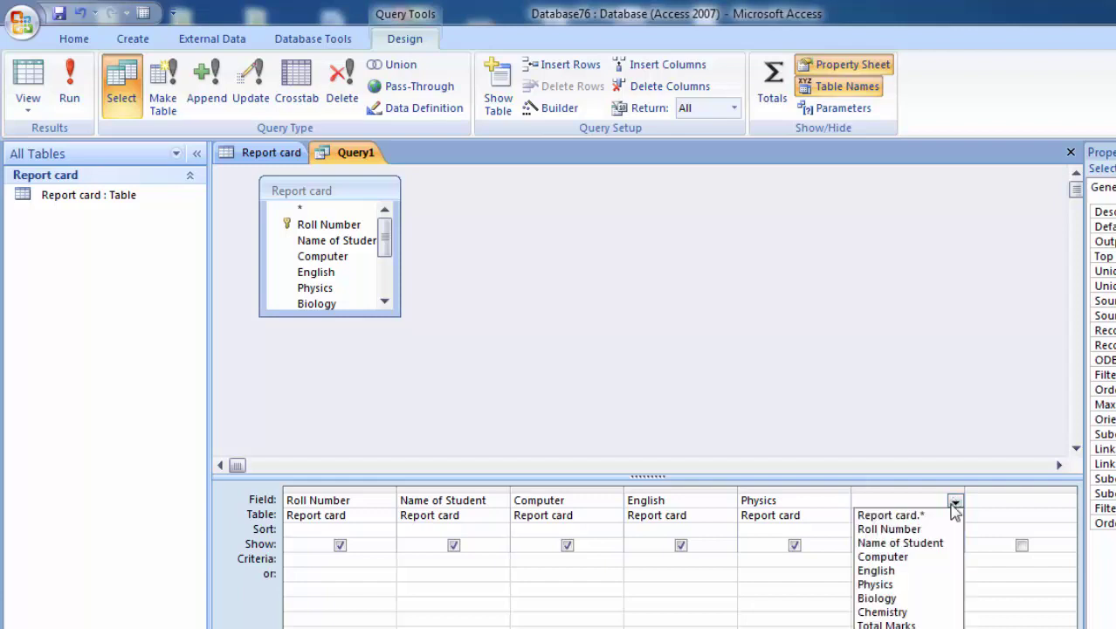
left_click(910, 602)
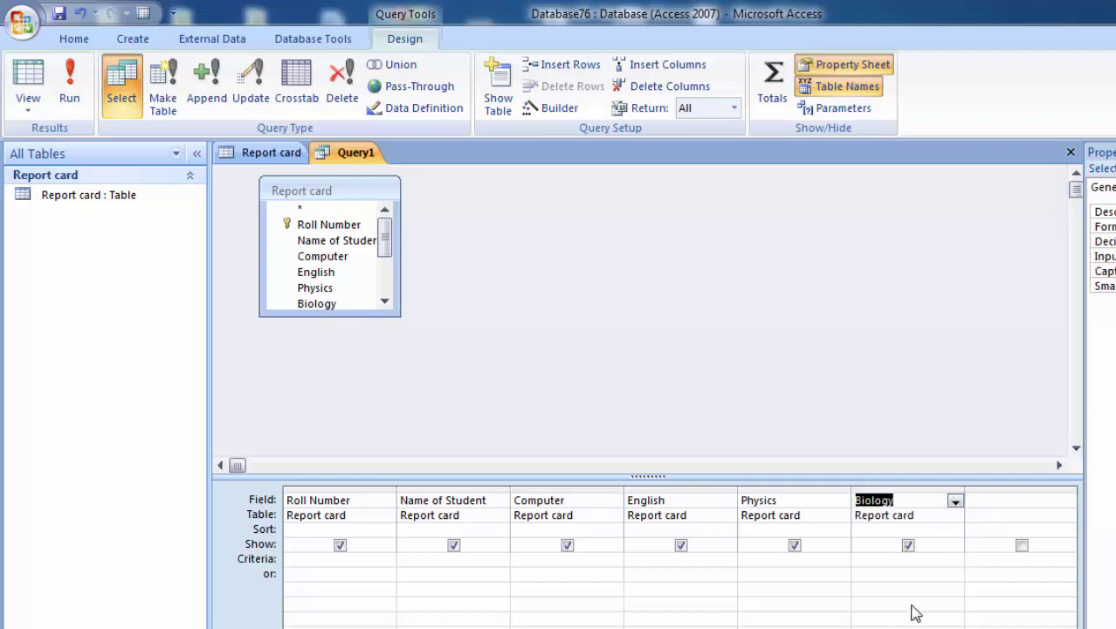
left_click(989, 501)
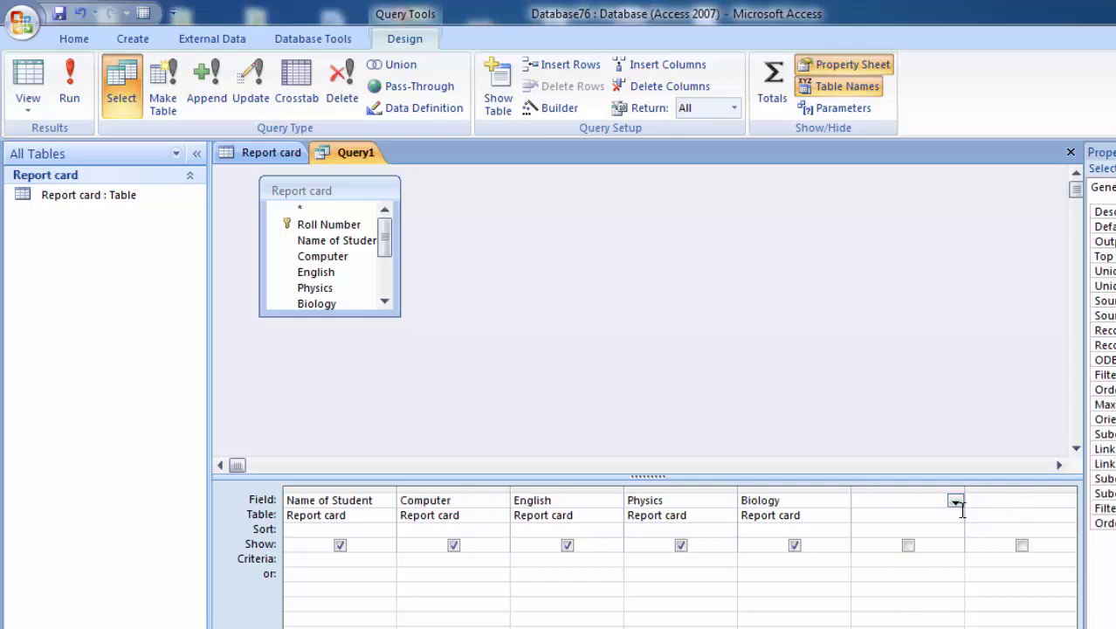
left_click(955, 503)
left_click(955, 505)
left_click(955, 502)
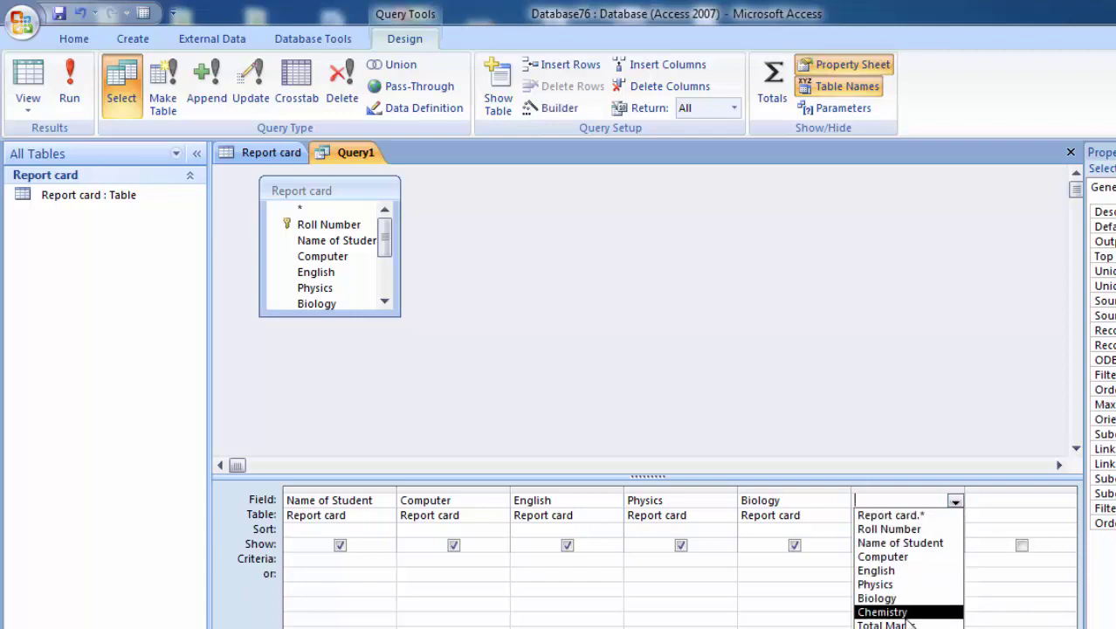
left_click(909, 617)
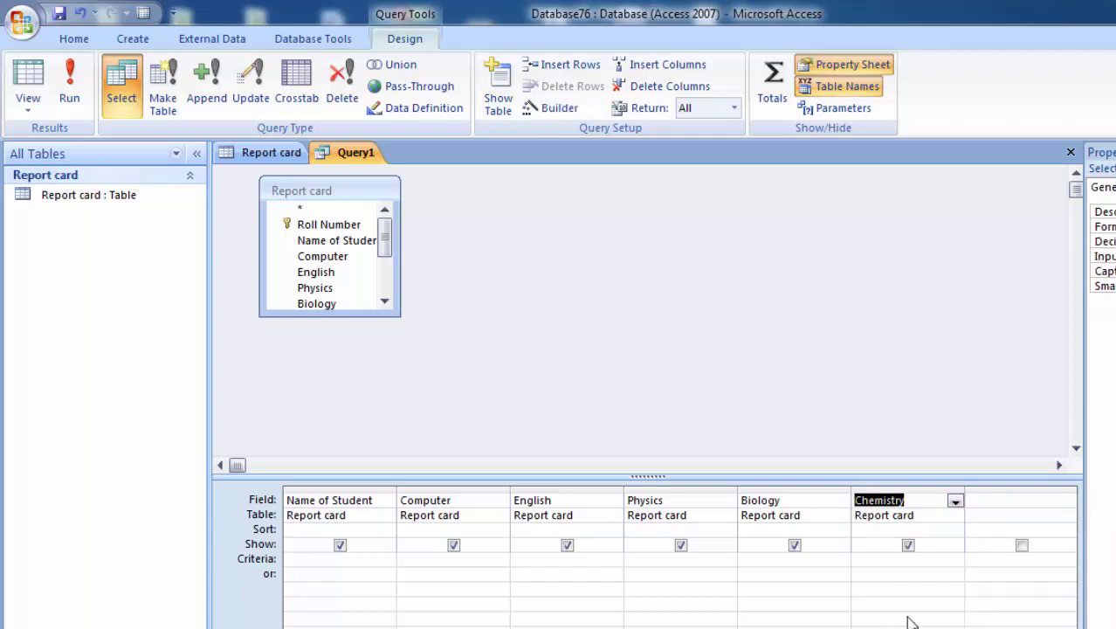
Step: Add Total Marks and Photo as the last query columns
left_click(982, 503)
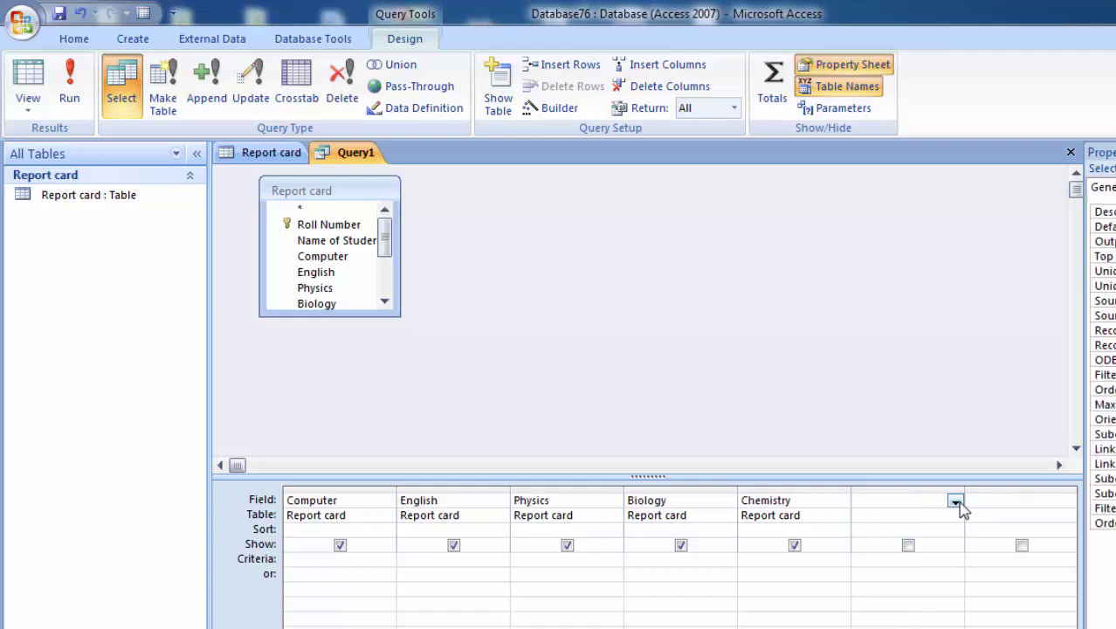
left_click(955, 502)
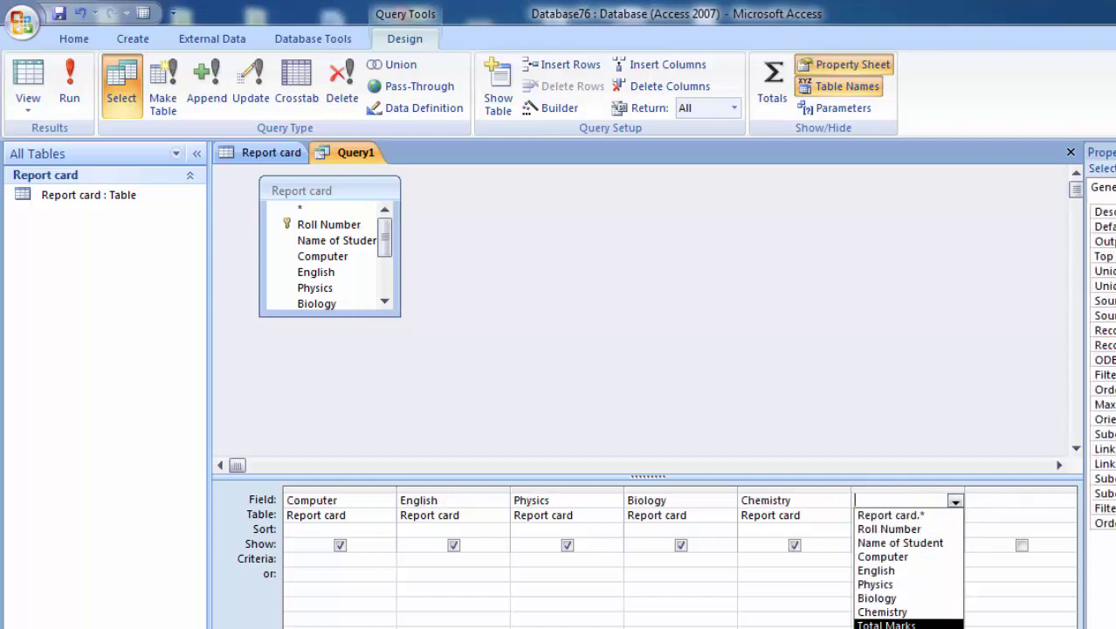
left_click(887, 623)
left_click(993, 504)
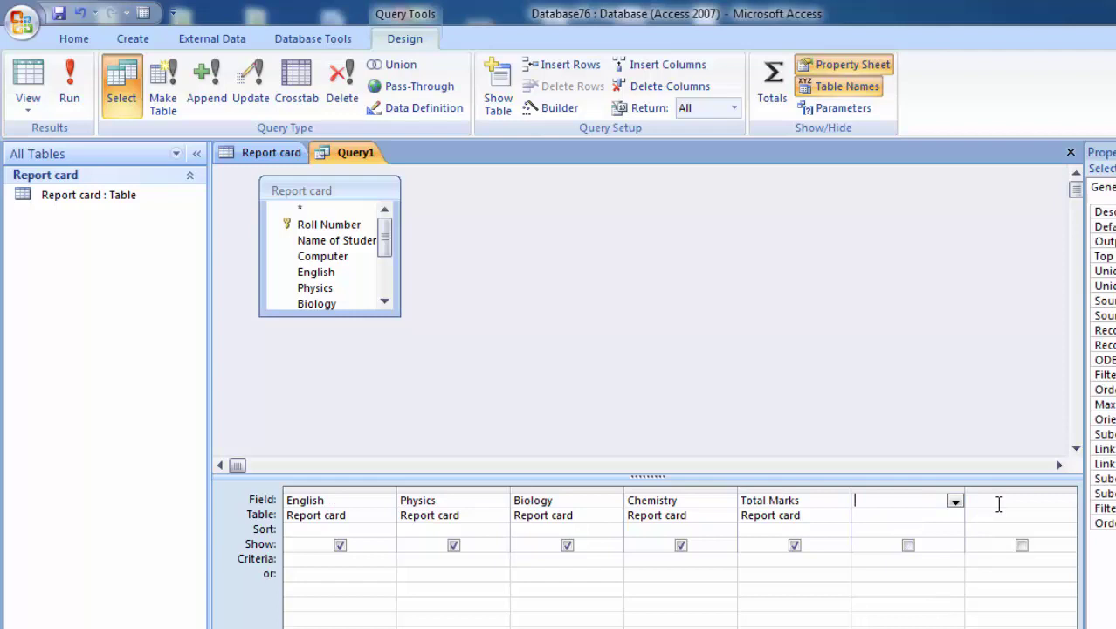
left_click(956, 501)
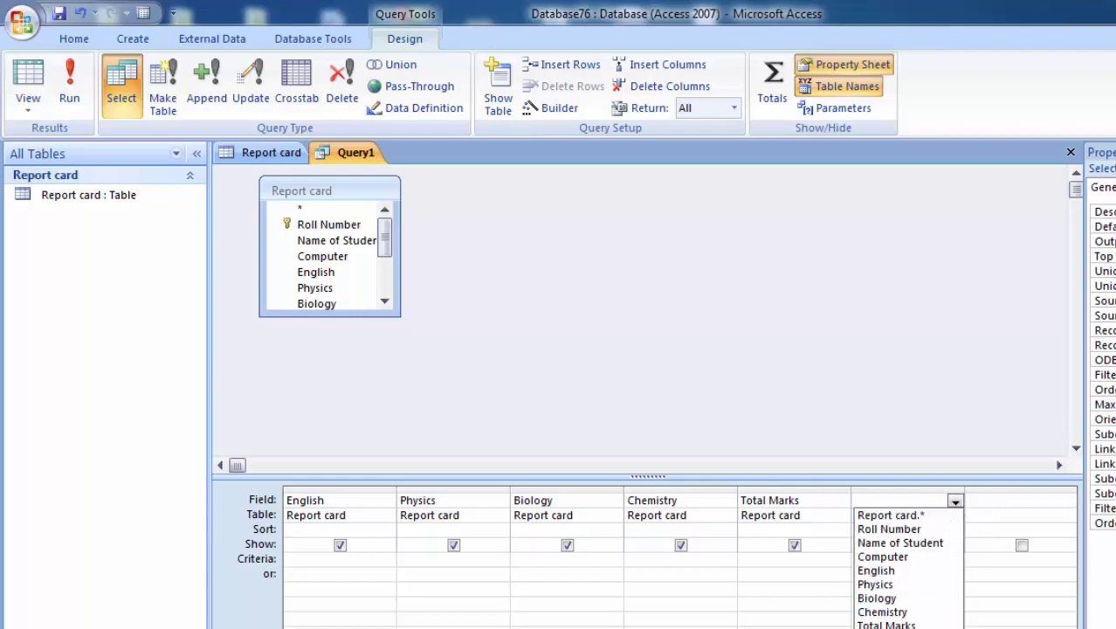
left_click(884, 628)
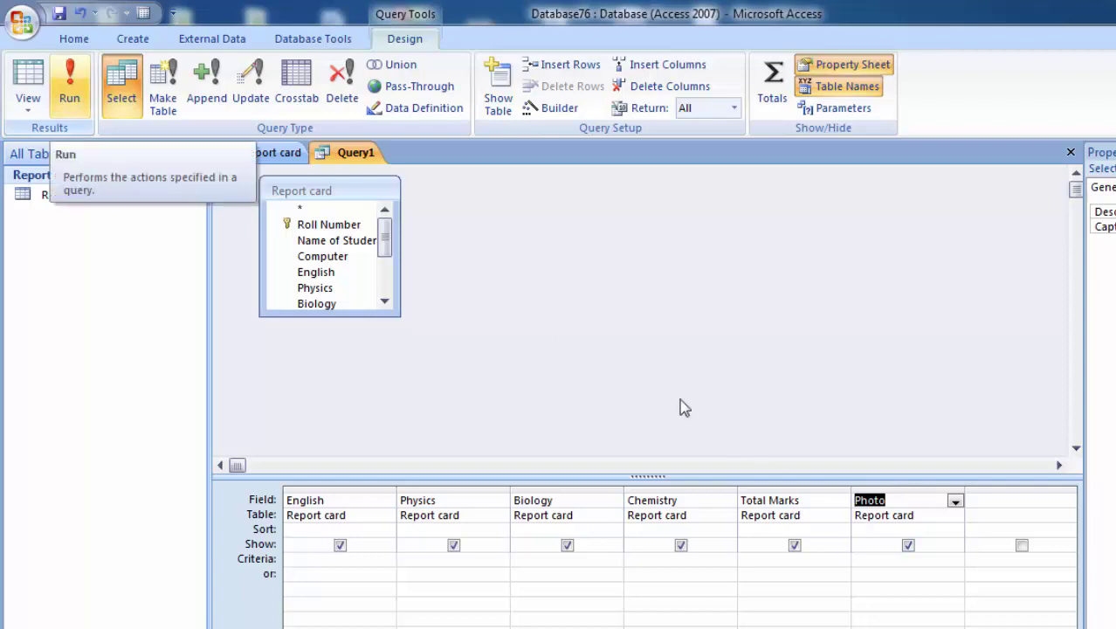
left_click(815, 504)
type(":[C")
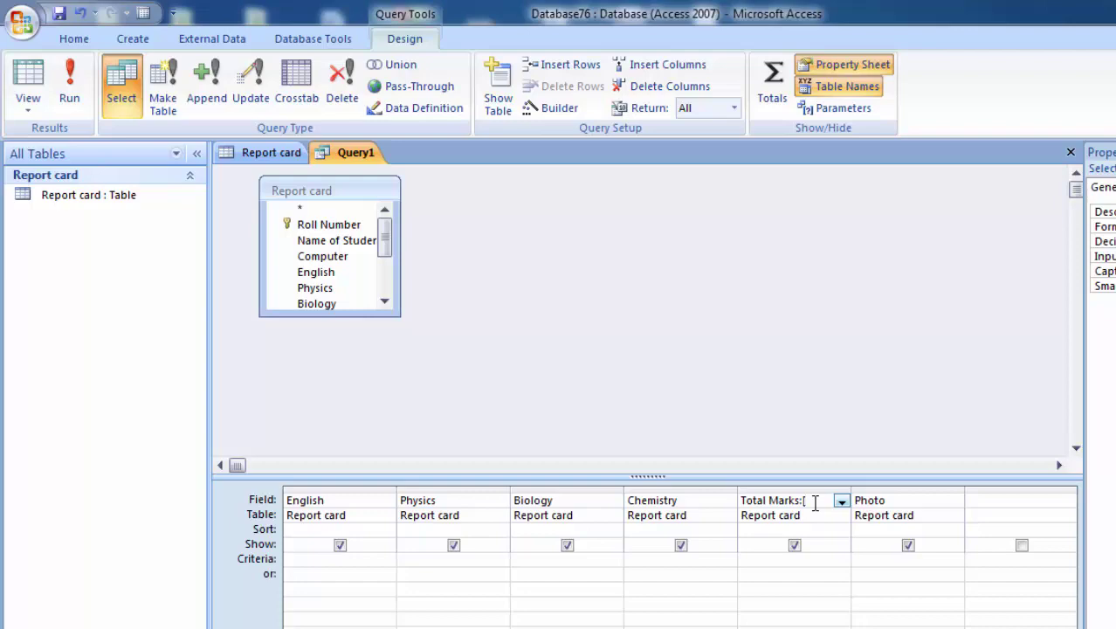
Step: Enter Total Marks: [Computer]+[English]+[Physics]+[Chemistry]+[Biology] as the fifth column's field expression
type("omputer]")
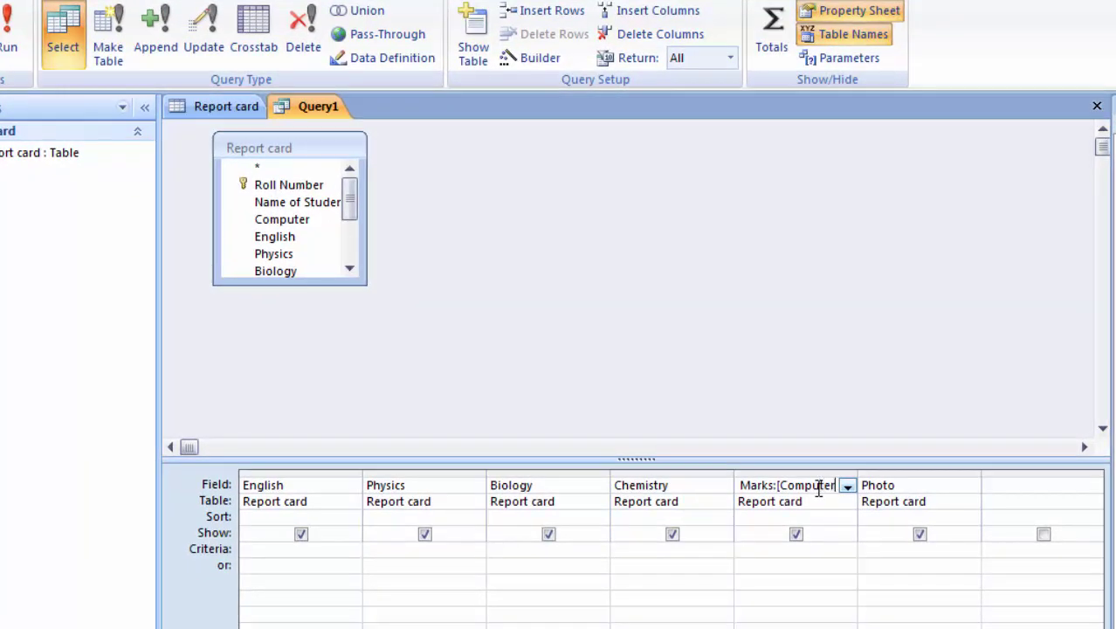
type("+")
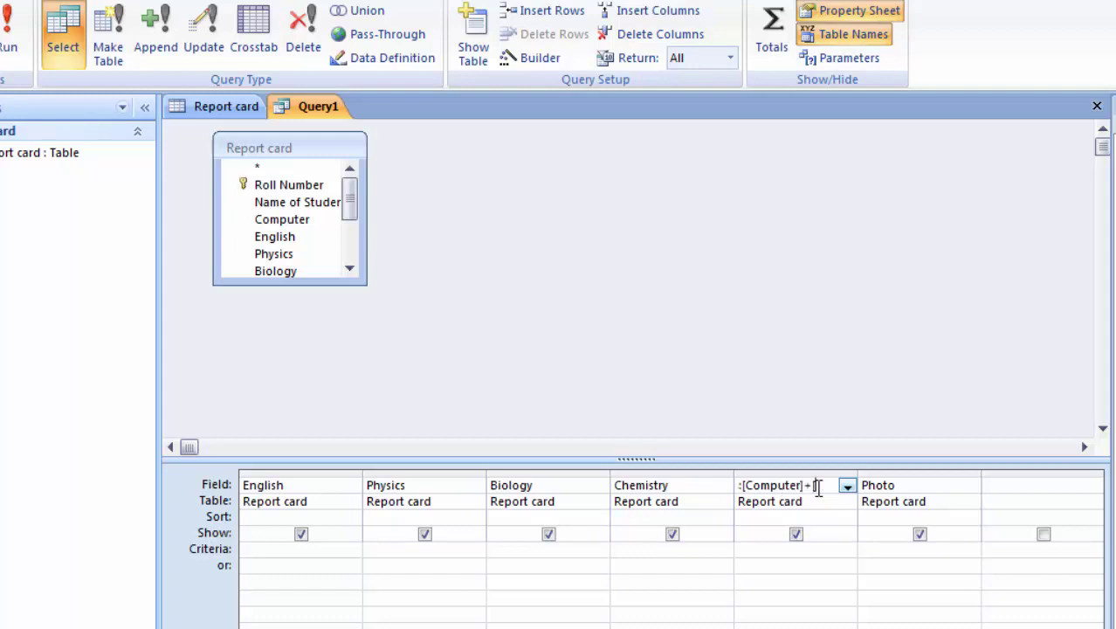
type("[Eng")
type("lish")
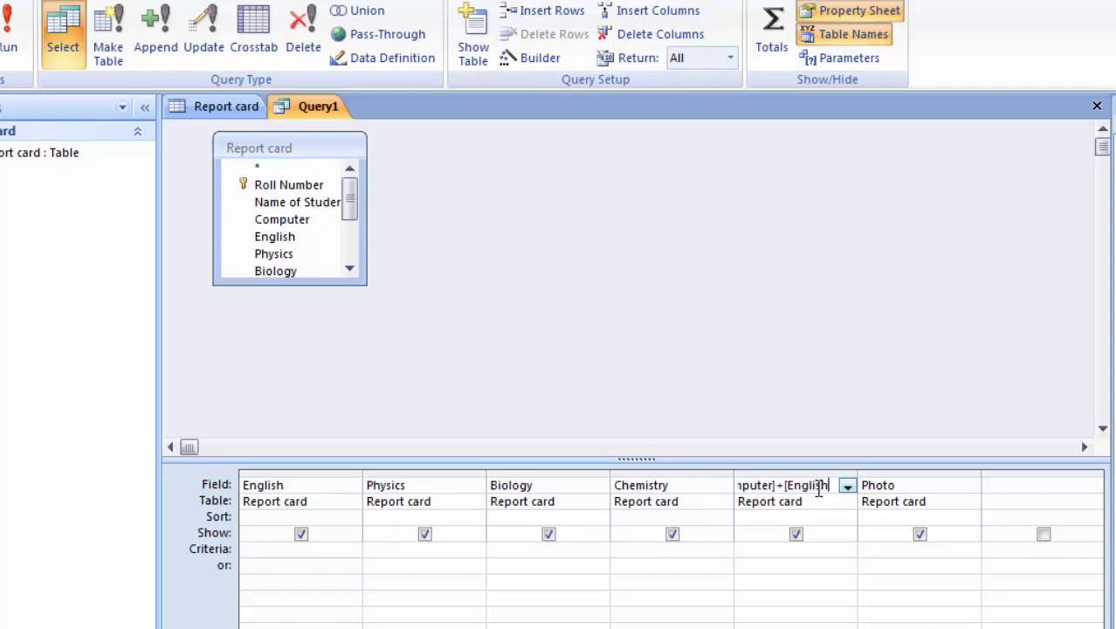
type("]+[")
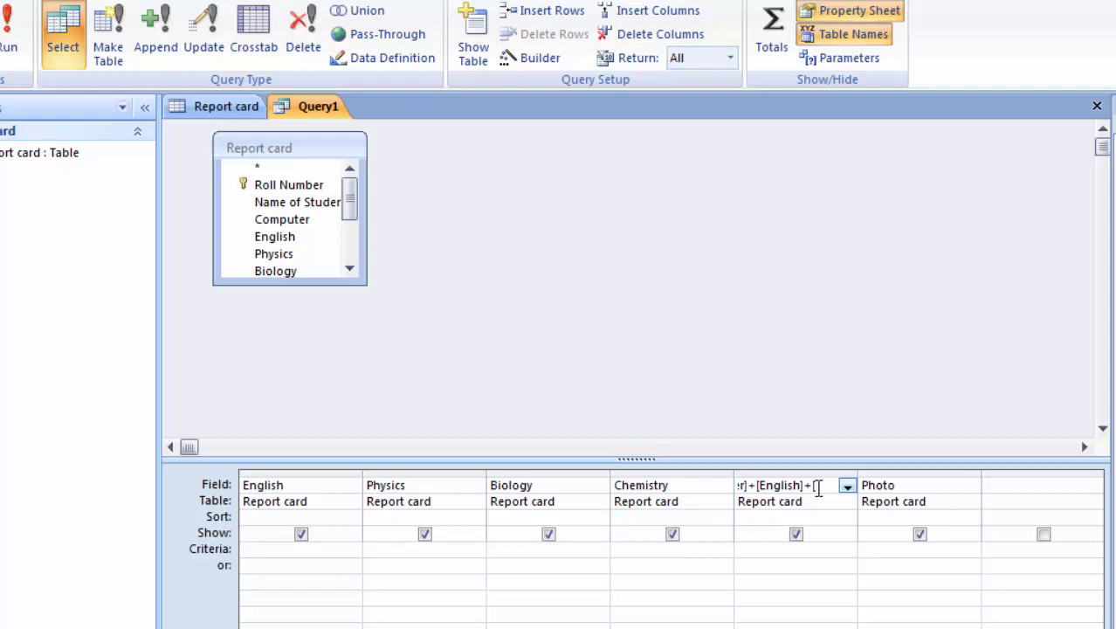
type("Ph")
type("ysi")
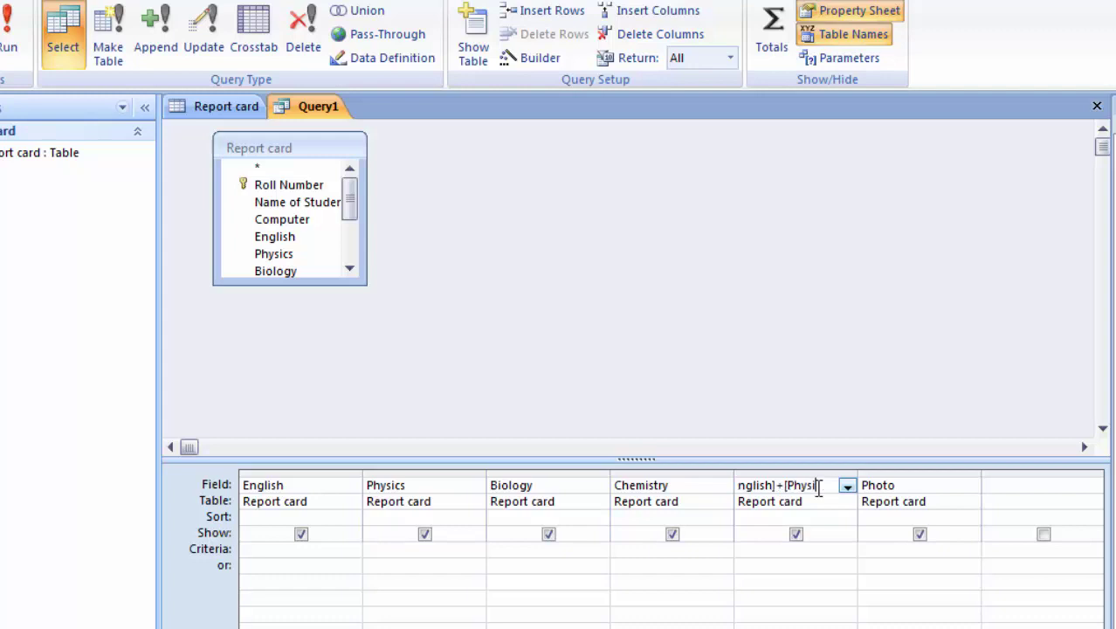
type("cs]+")
type("[C")
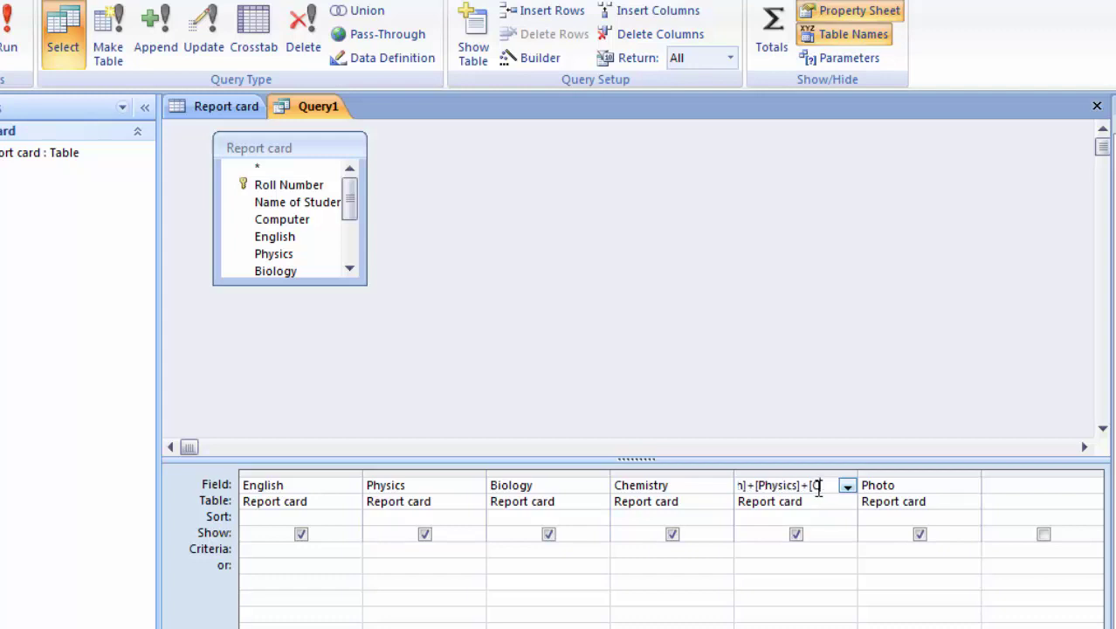
type("hemis")
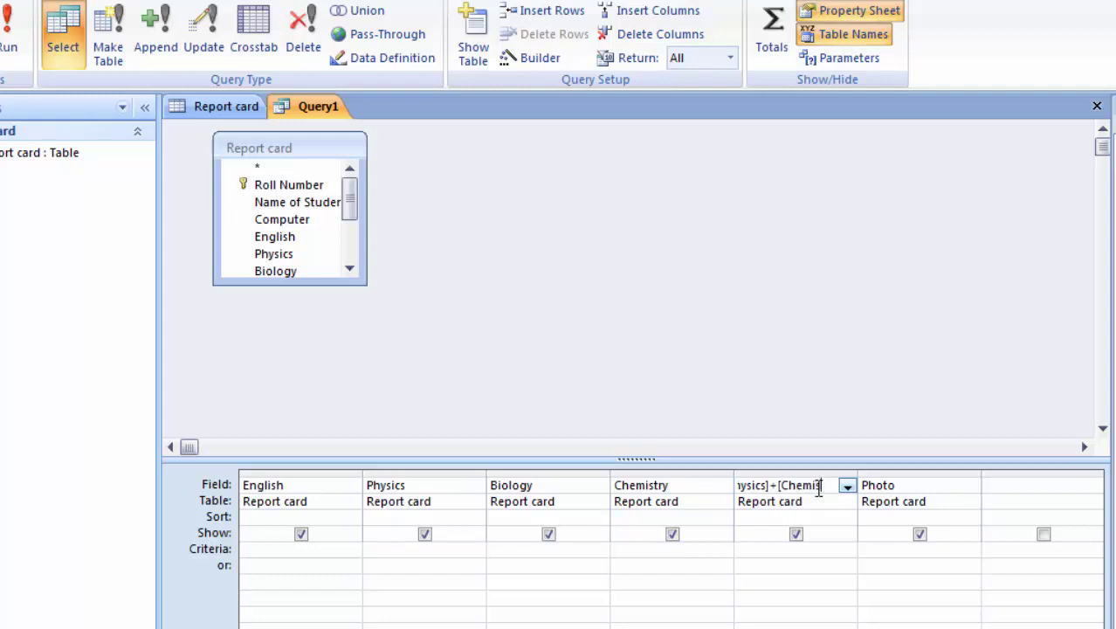
type("try]")
type("+[")
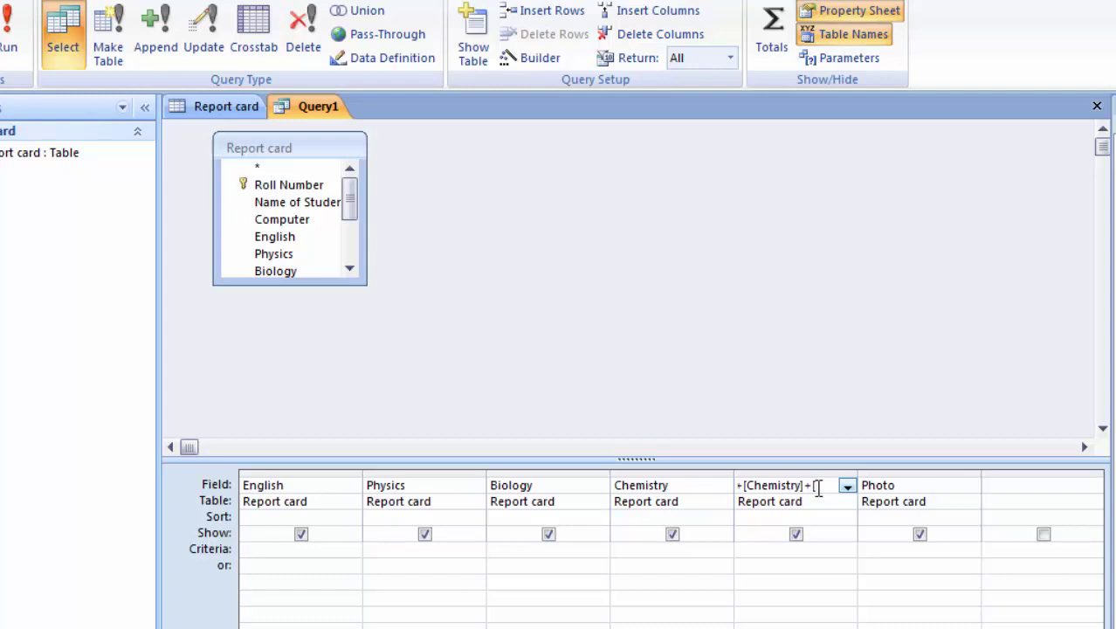
type("Bio")
type("logy")
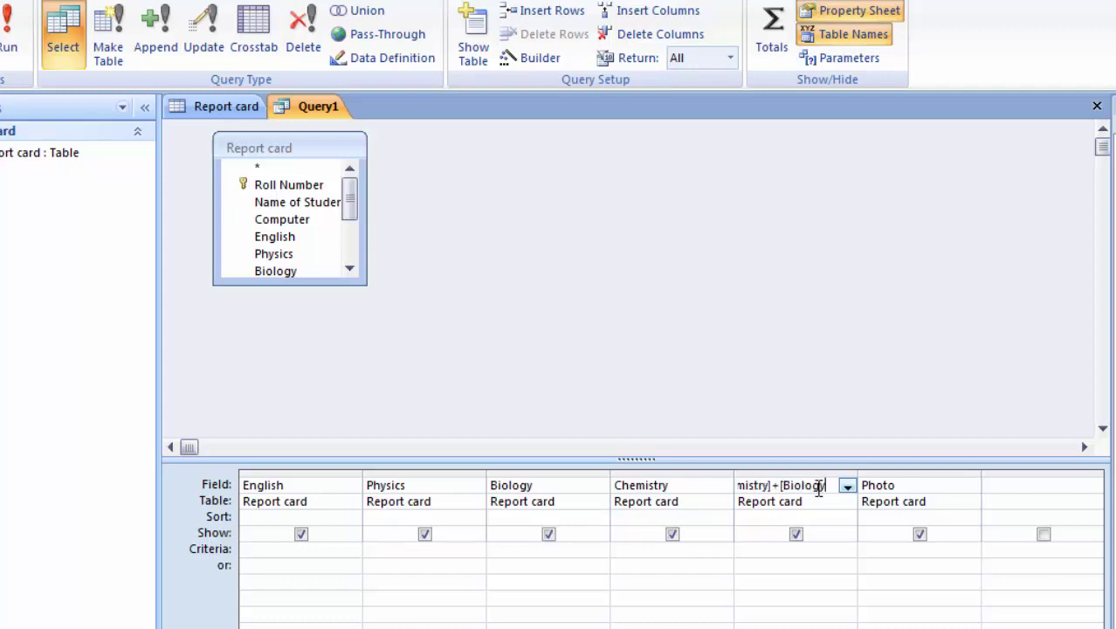
type("]+")
left_click(358, 276)
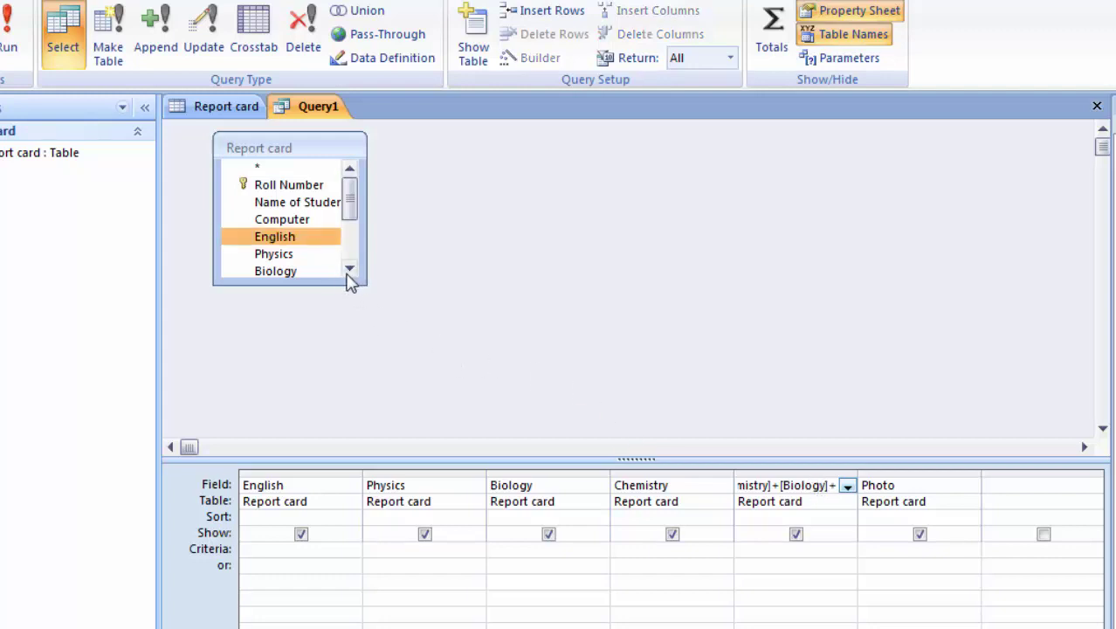
left_click(351, 273)
left_click(350, 271)
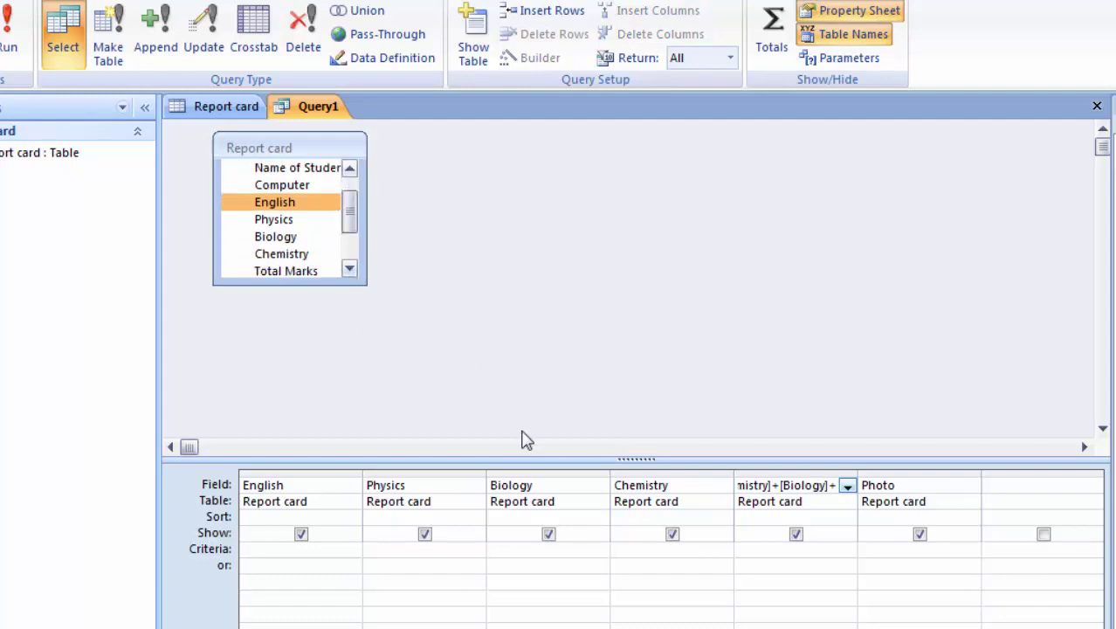
left_click(838, 502)
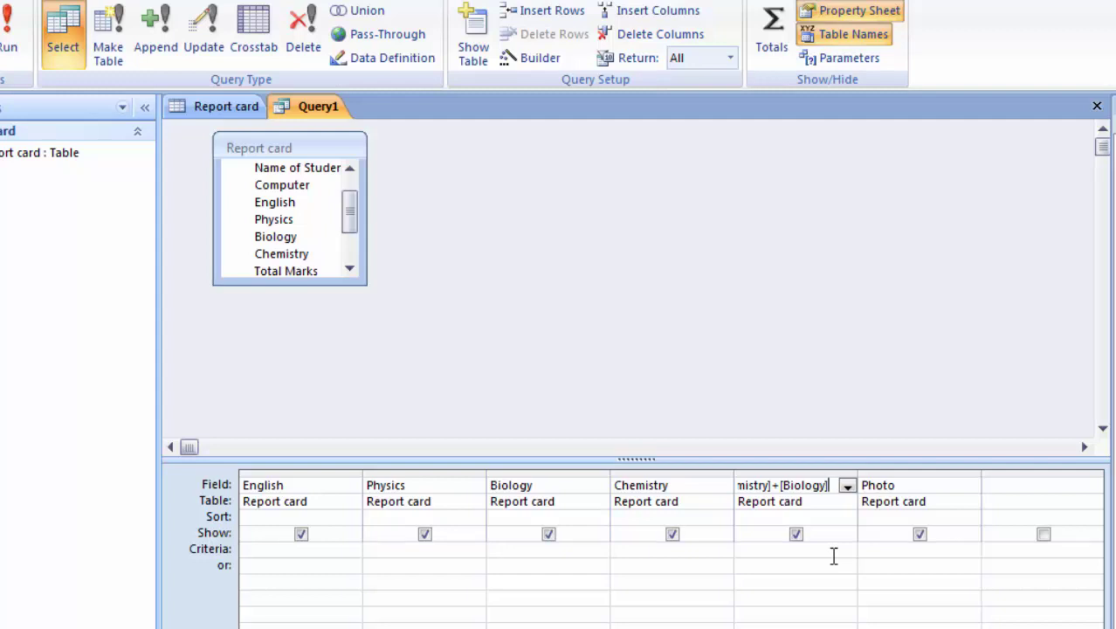
key("Left")
key("Left")
key("Left")
key("Left")
key("Left")
key("Left")
key("Left")
key("Left")
key("Left")
key("Left")
key("Left")
key("Left")
key("Left")
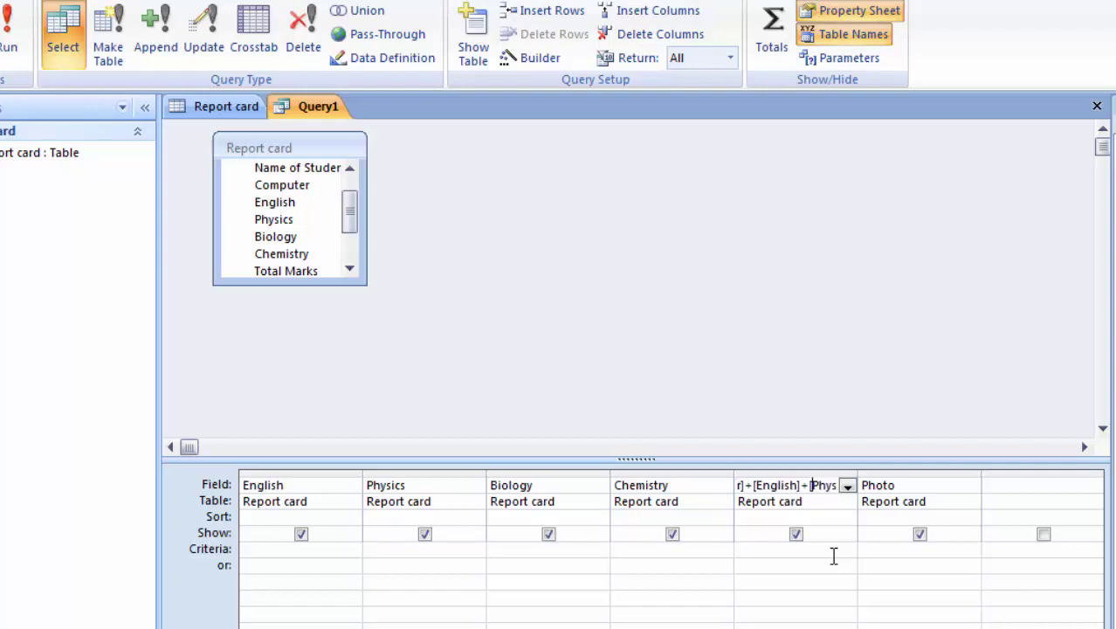
key("Left")
key("Left")
key("Left")
key("Left")
key("Left")
key("Left")
key("Left")
key("Left")
key("Left")
key("Left")
key("Left")
key("Left")
key("Left")
key("Left")
key("Left")
key("Left")
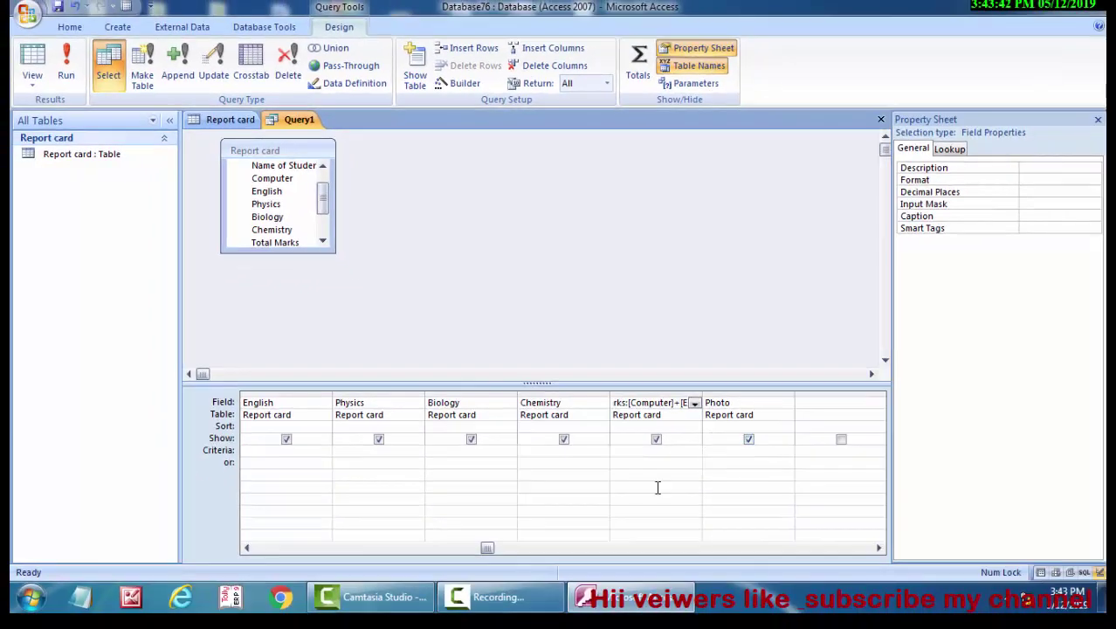
Step: Run the query and format the datasheet text as bold, 14 point
left_click(70, 76)
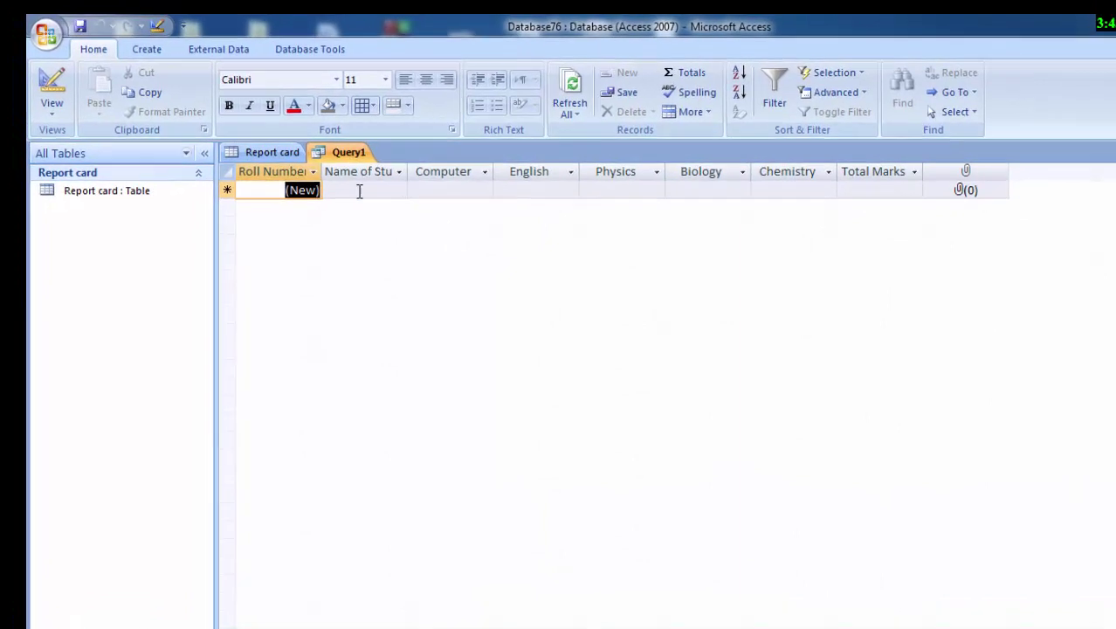
left_click(229, 105)
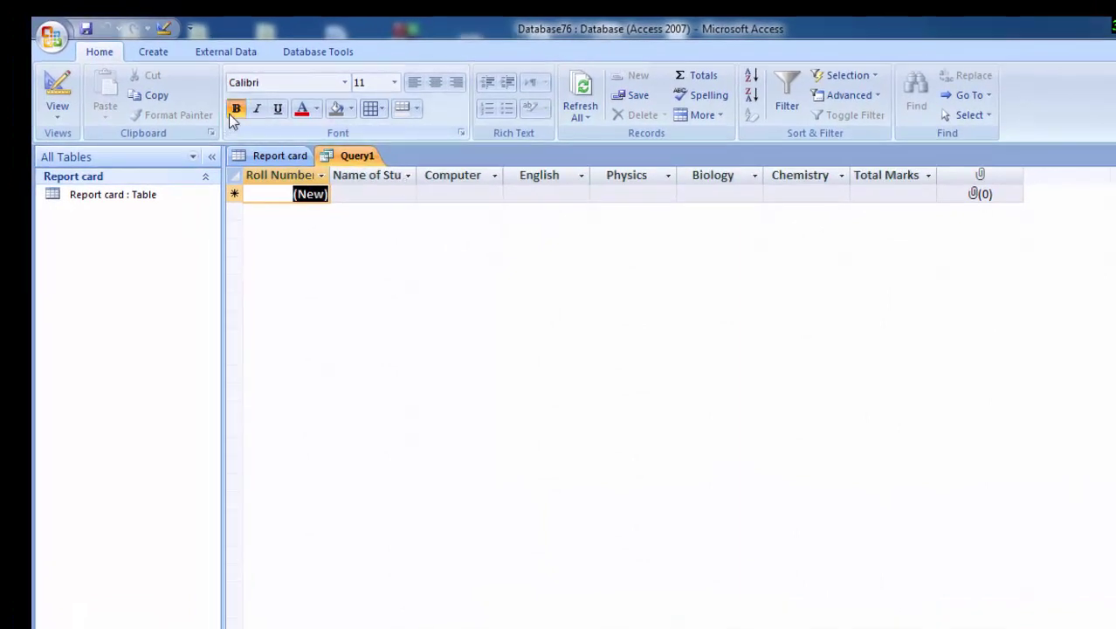
left_click(394, 82)
left_click(365, 179)
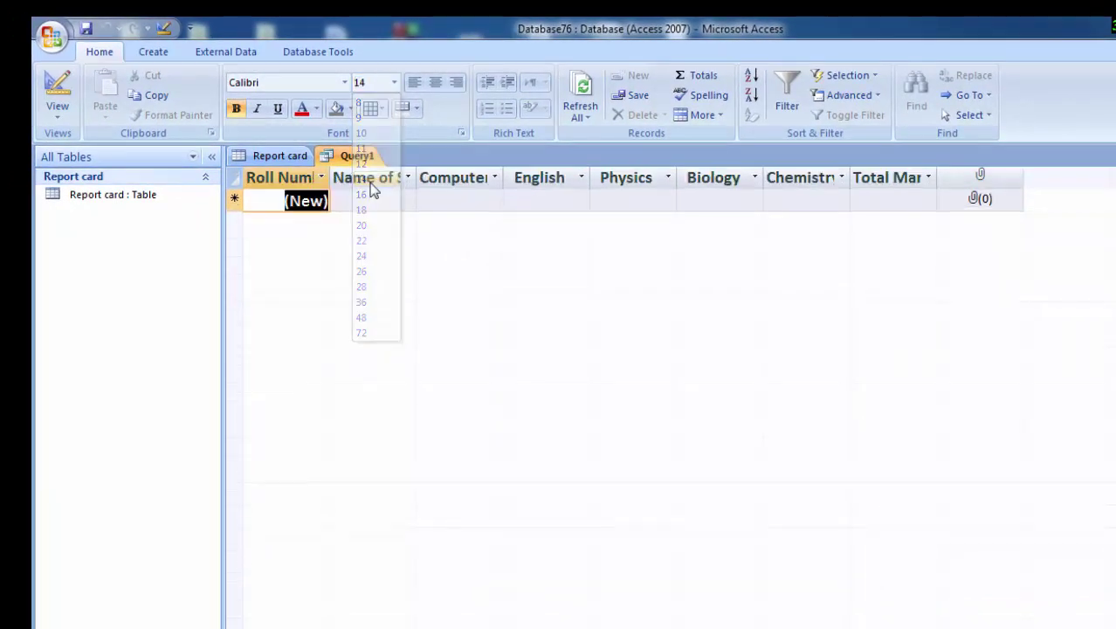
Step: Autofit the Name of Student, Roll Number, Computer, Chemistry and Total Marks columns
double_click(416, 178)
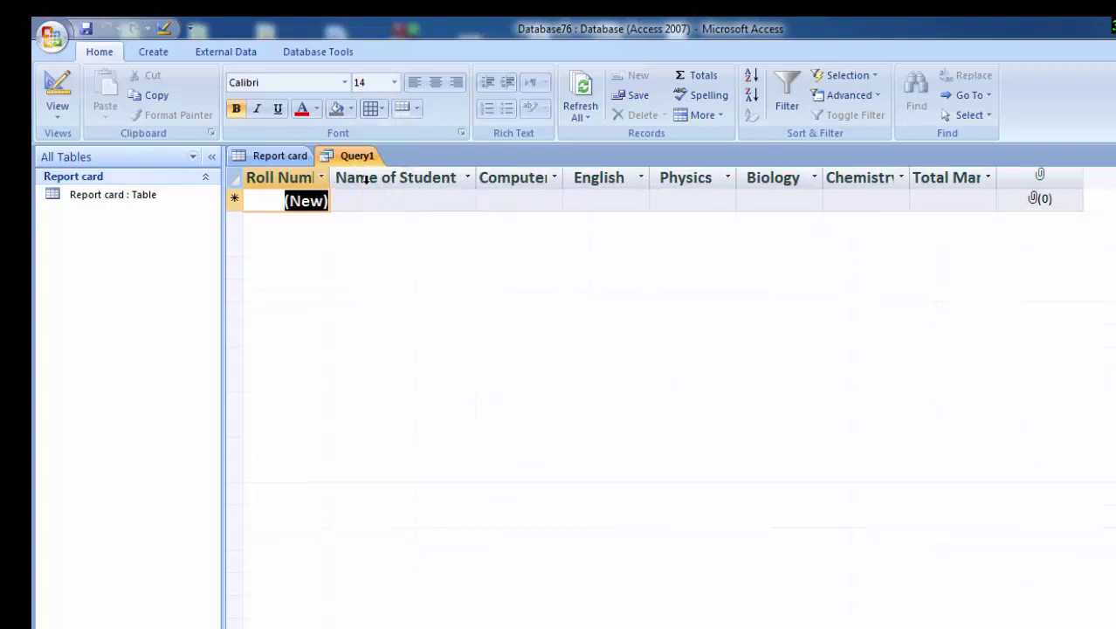
double_click(330, 177)
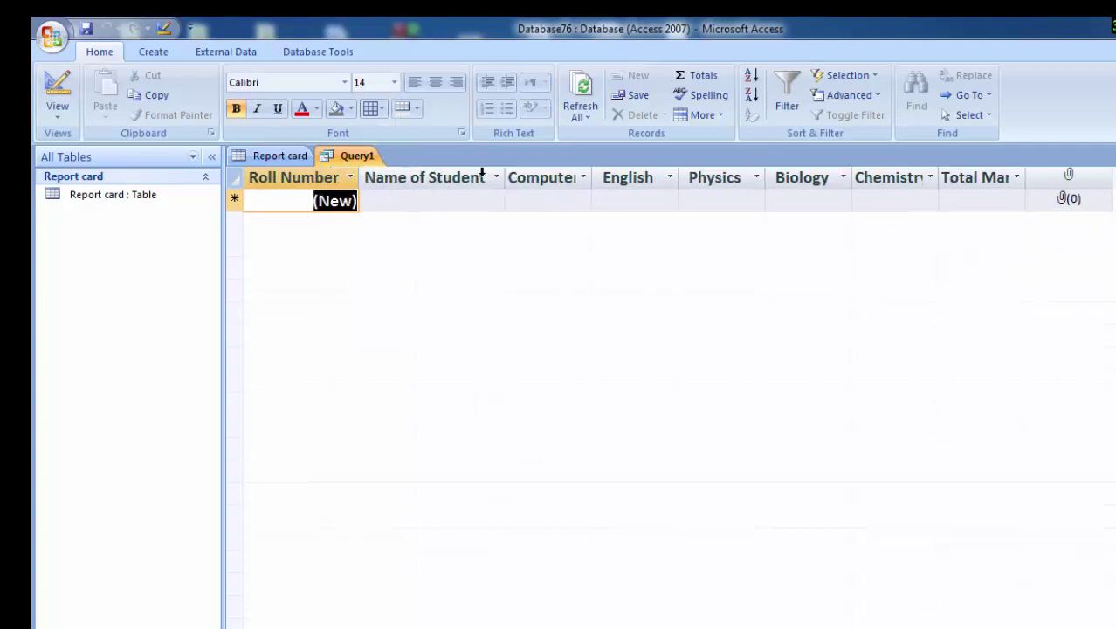
double_click(592, 174)
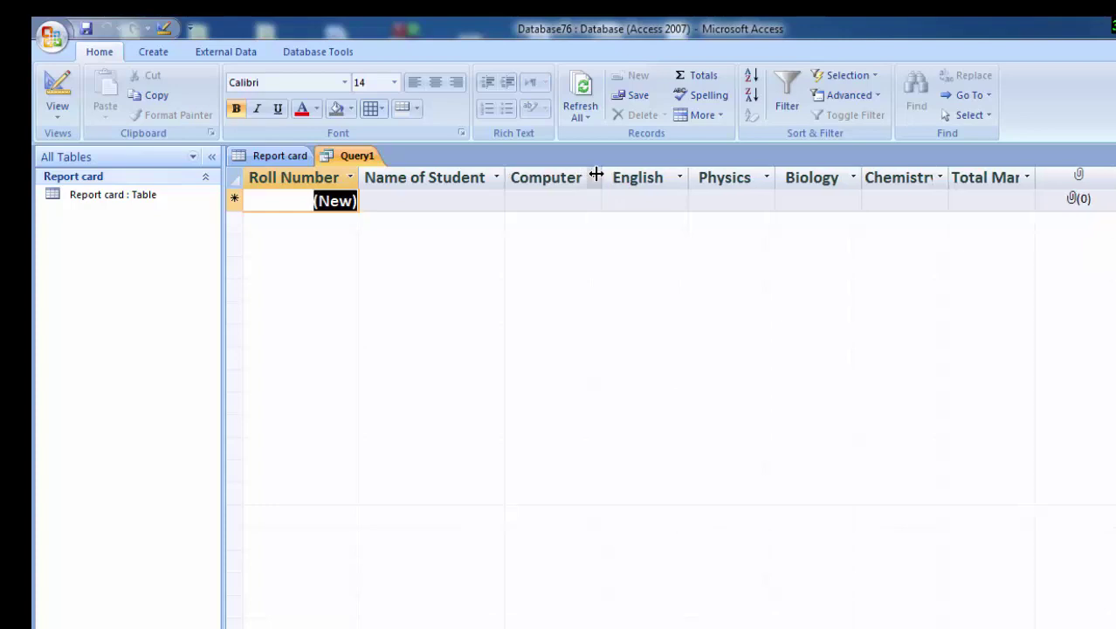
double_click(947, 177)
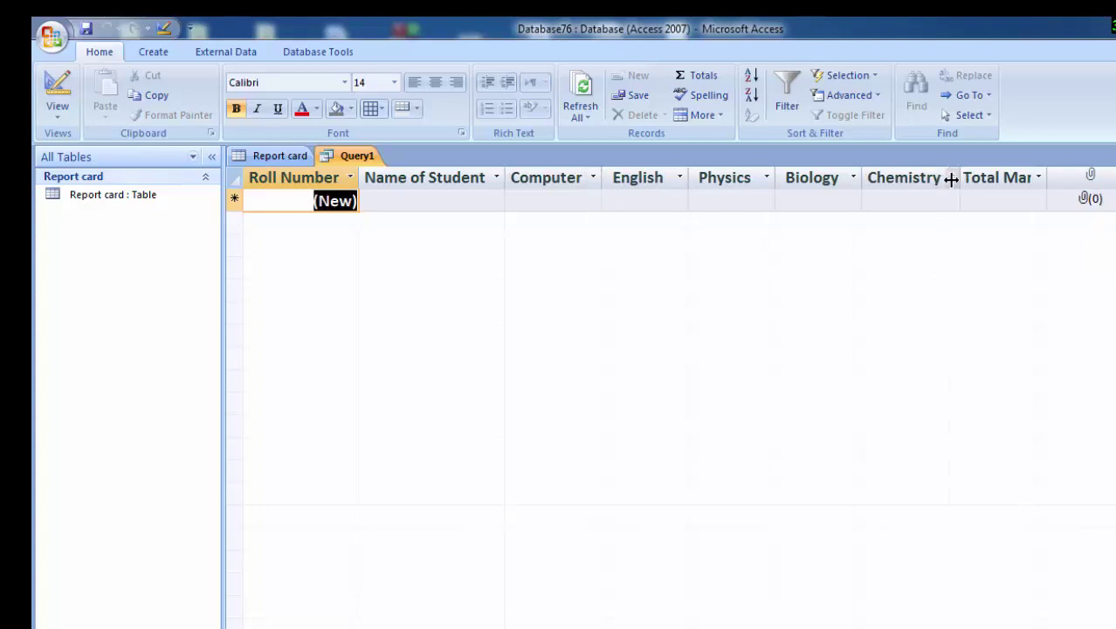
double_click(1046, 176)
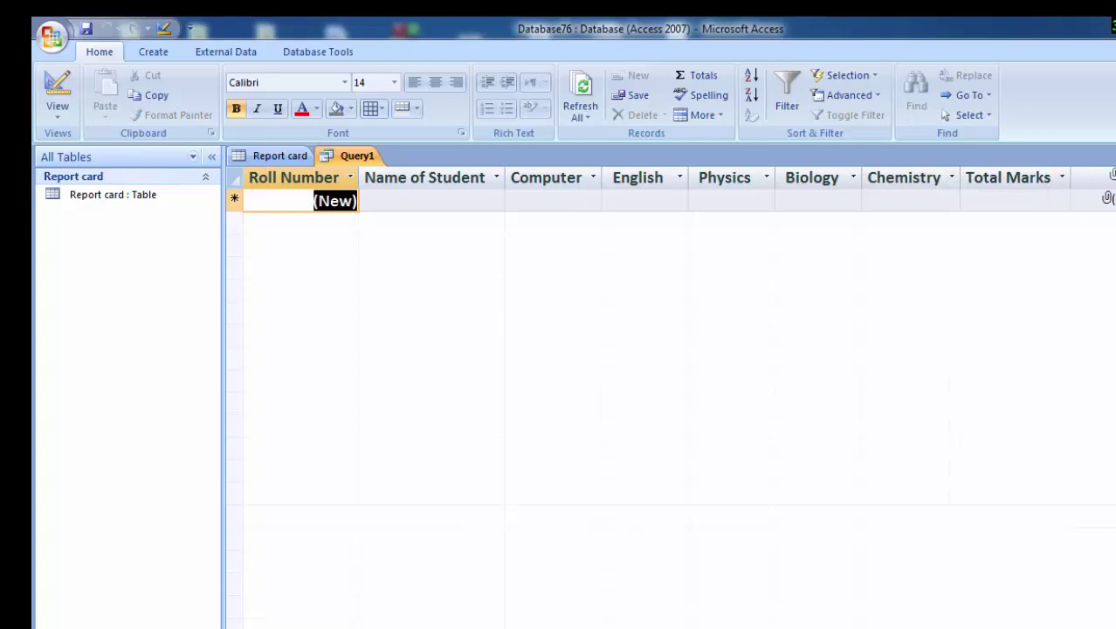
Step: Enter the first student's name with marks 66, 44, 44, 66 and 48, totalling 268
left_click(430, 202)
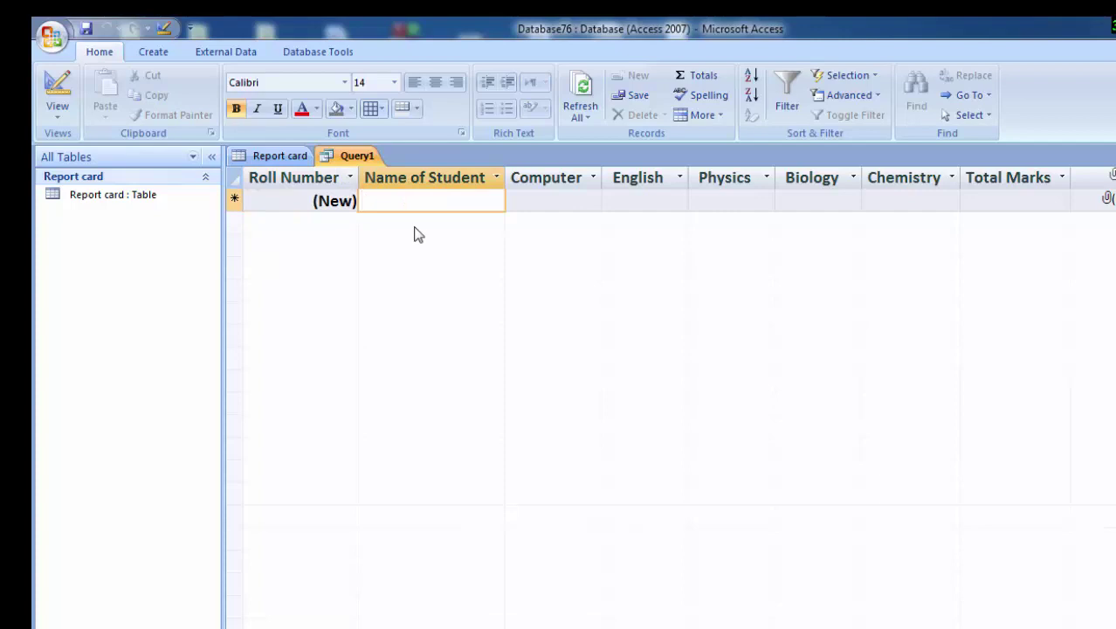
type("Ramesh")
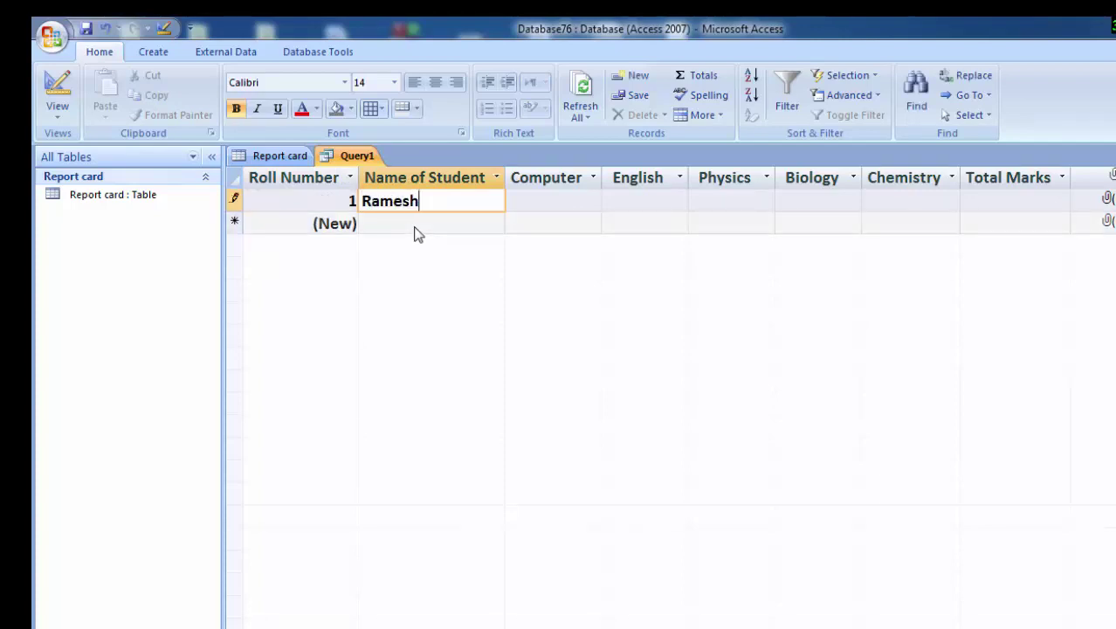
left_click(550, 206)
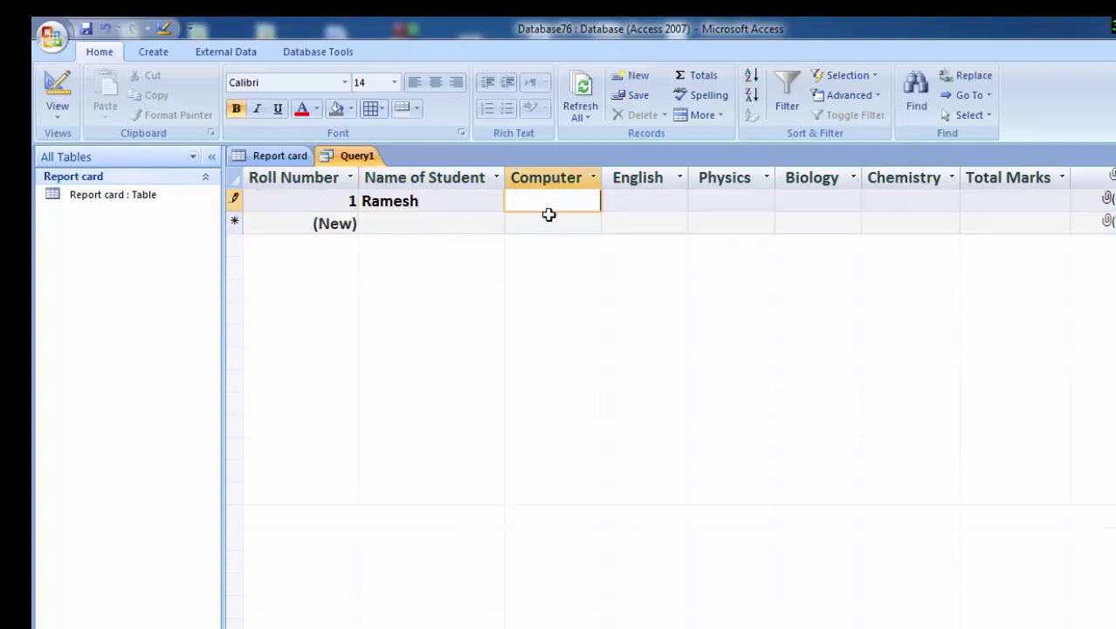
type("66")
left_click(644, 196)
type("44")
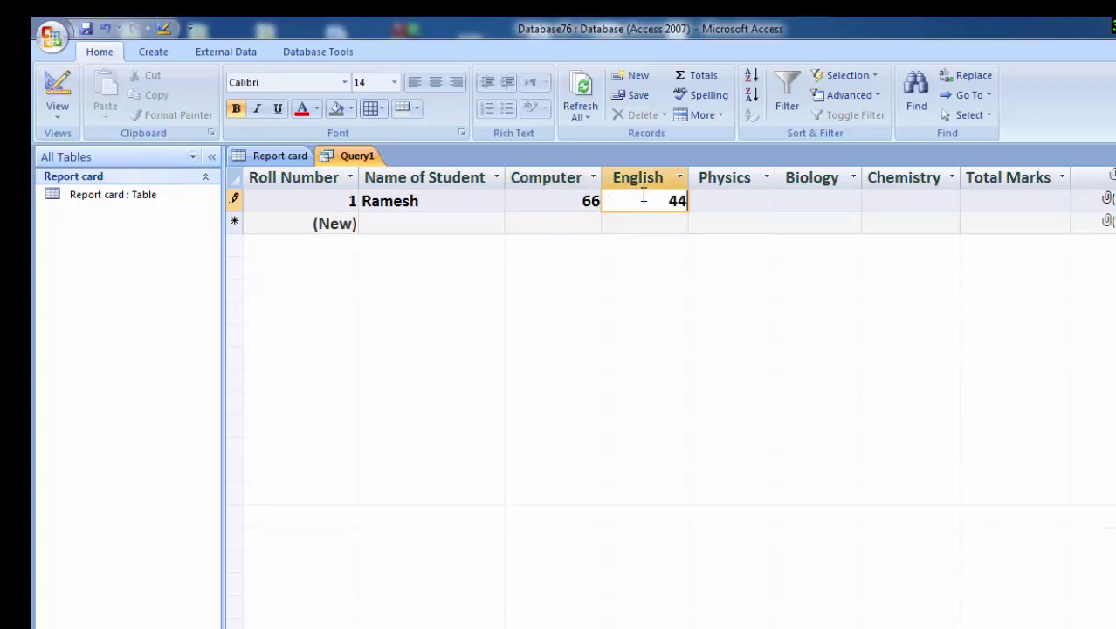
left_click(731, 202)
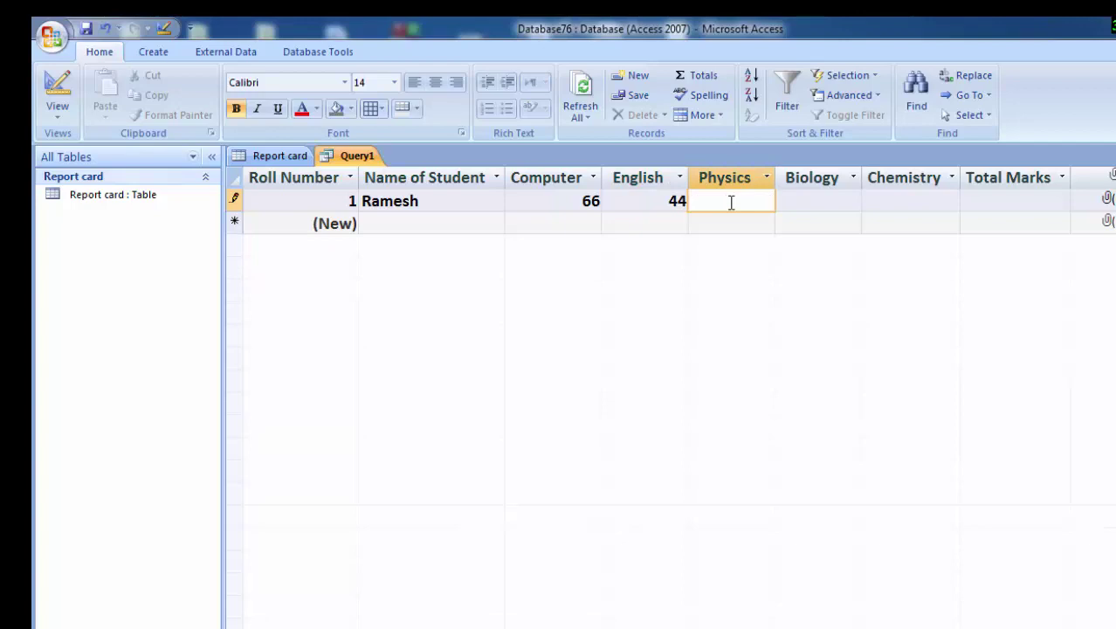
type("44")
left_click(795, 197)
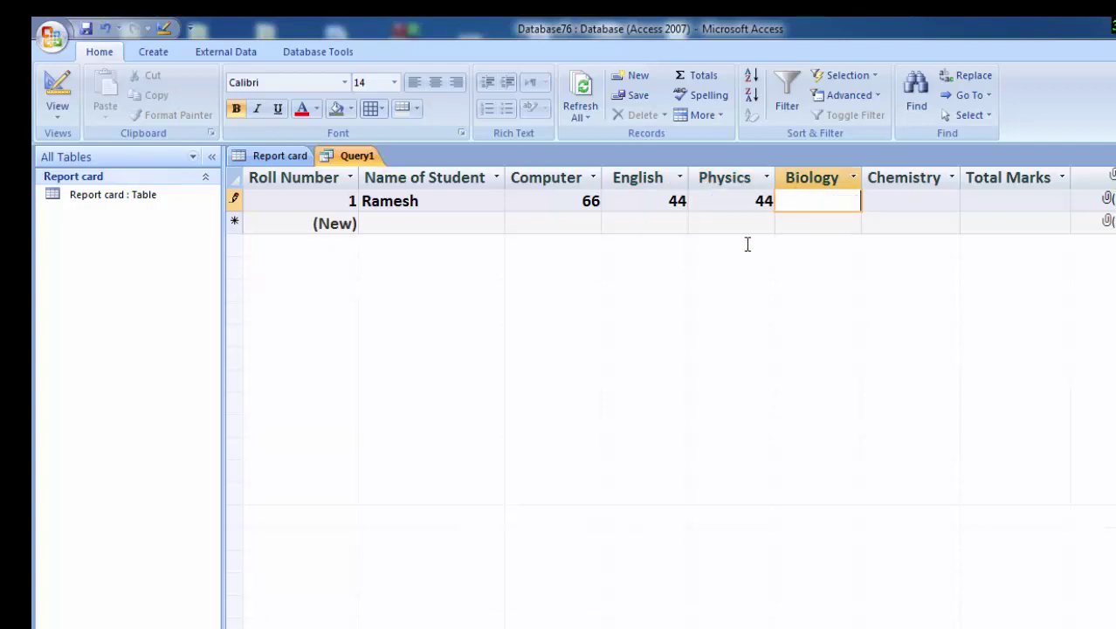
type("66")
left_click(896, 205)
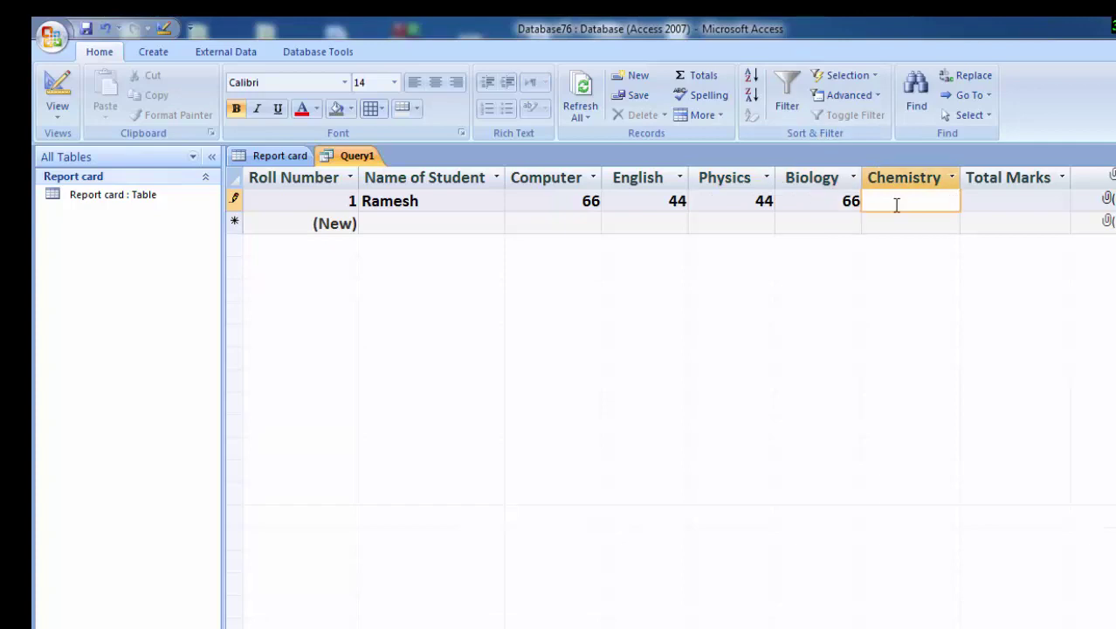
type("48")
left_click(976, 199)
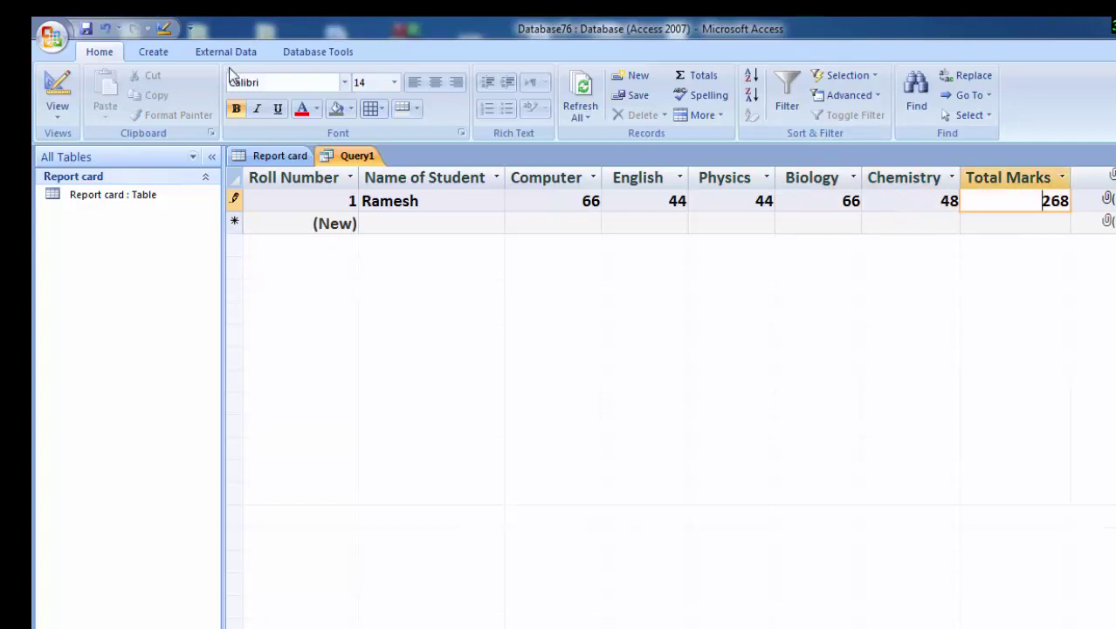
Step: Enter a second student's name with marks 34, 44, 45, 56 and 67
left_click(373, 224)
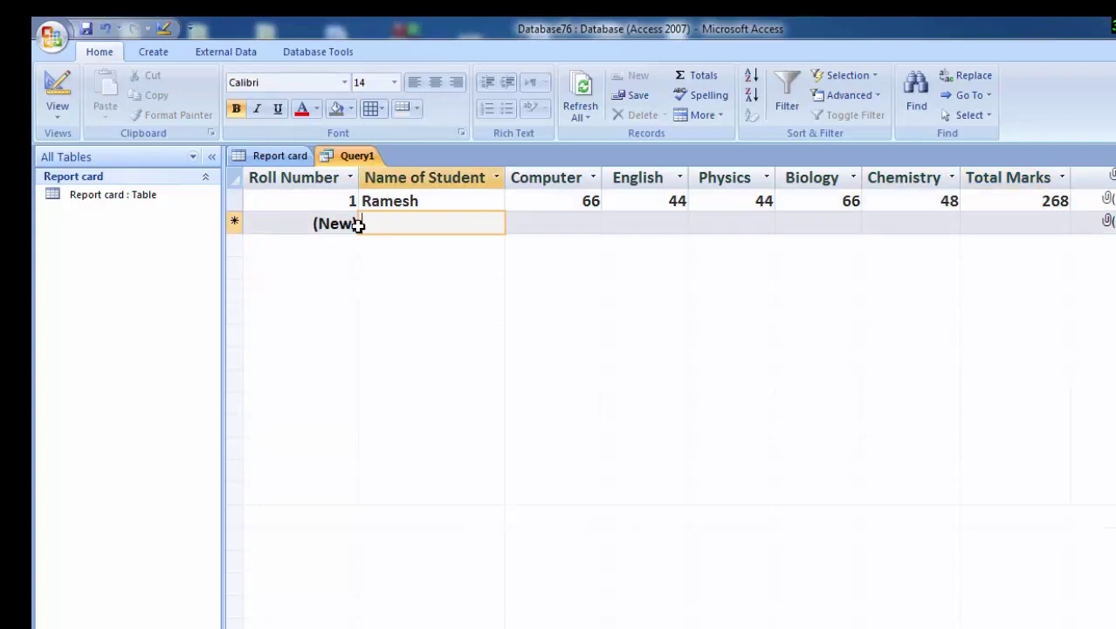
type("Fer")
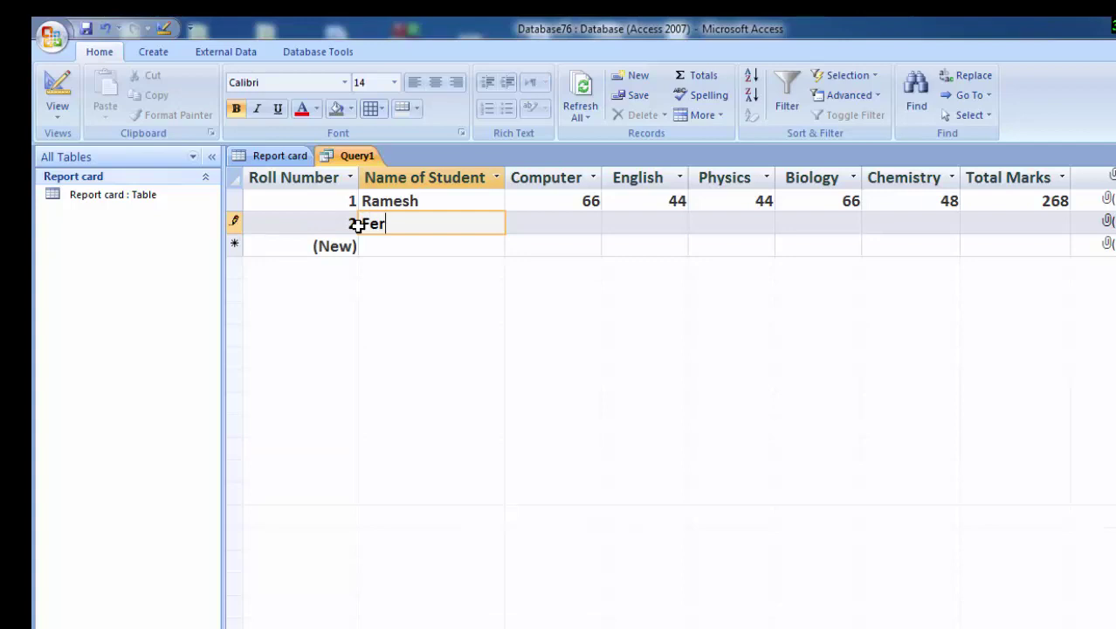
type("han")
left_click(552, 220)
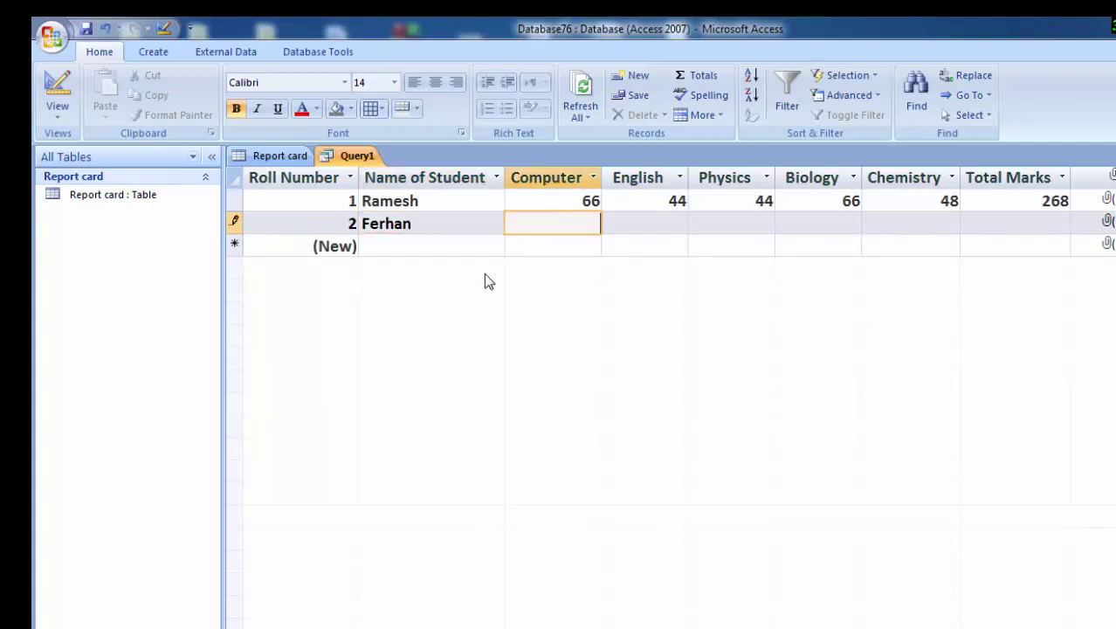
type("34")
key("Tab")
type("44")
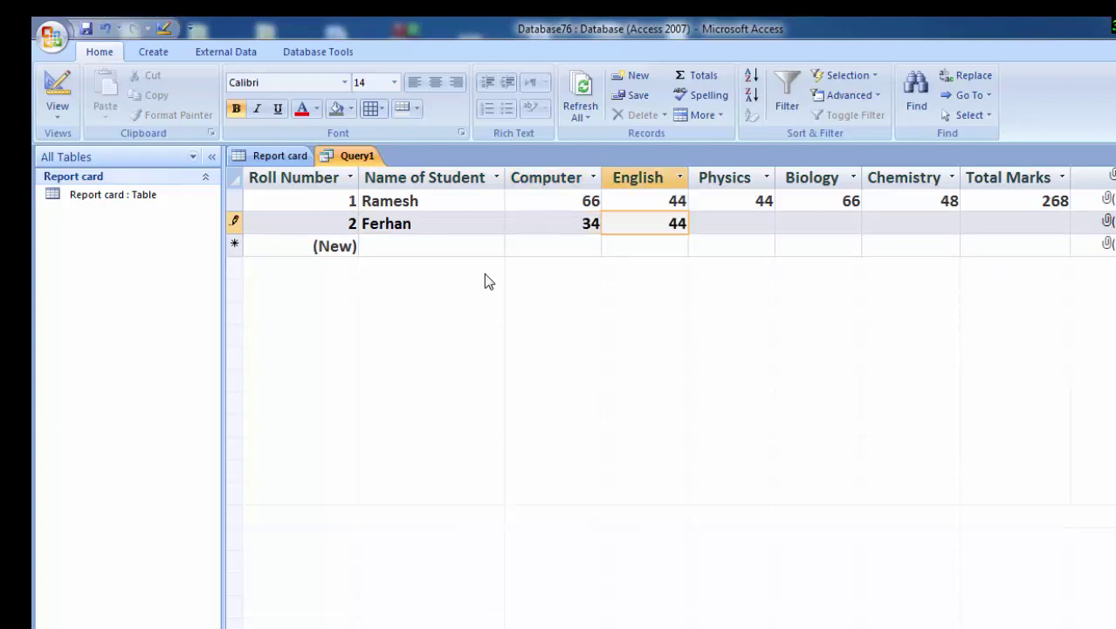
type("55")
type("65")
key("BackSpace")
key("BackSpace")
key("BackSpace")
key("BackSpace")
key("Tab")
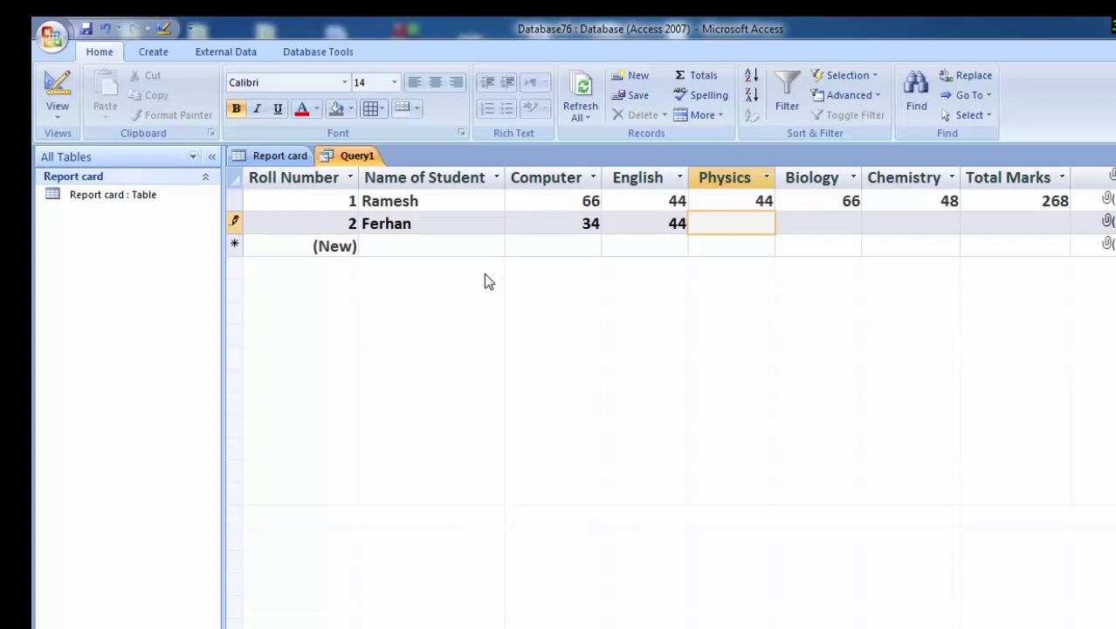
type("45")
key("Tab")
type("56")
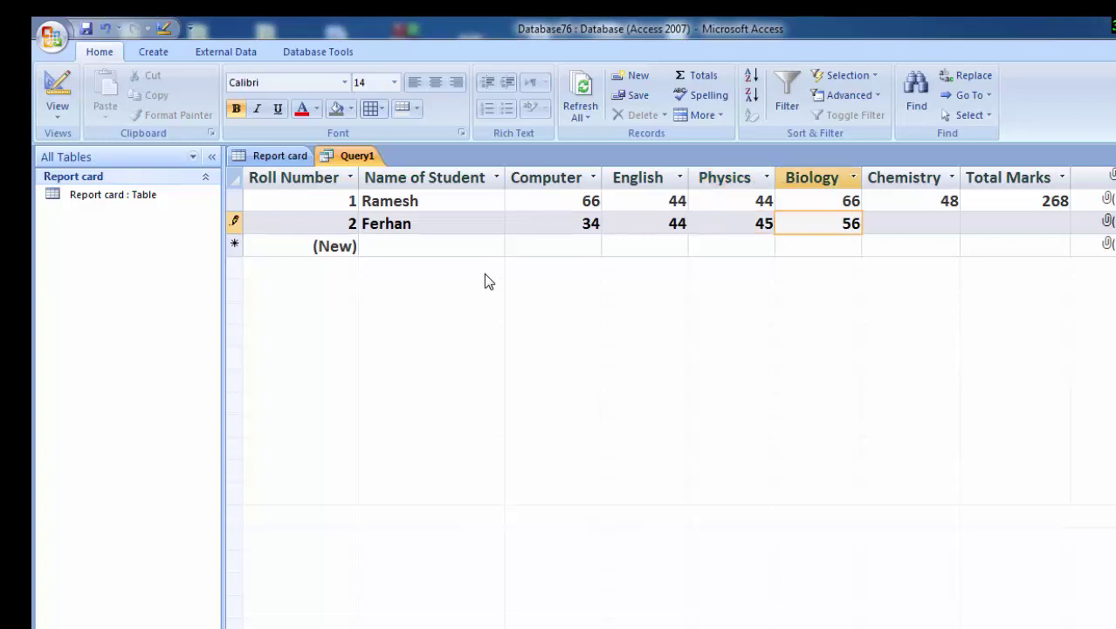
key("Tab")
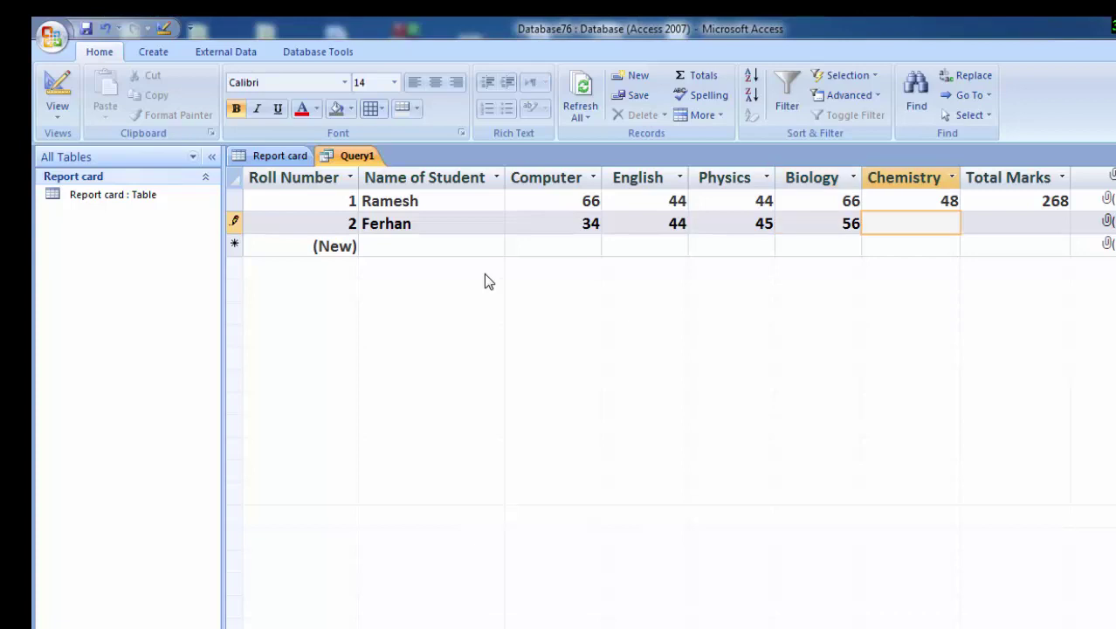
type("67")
Step: Enter the third student, Rani, with her subject marks so her total reads 341
left_click(465, 251)
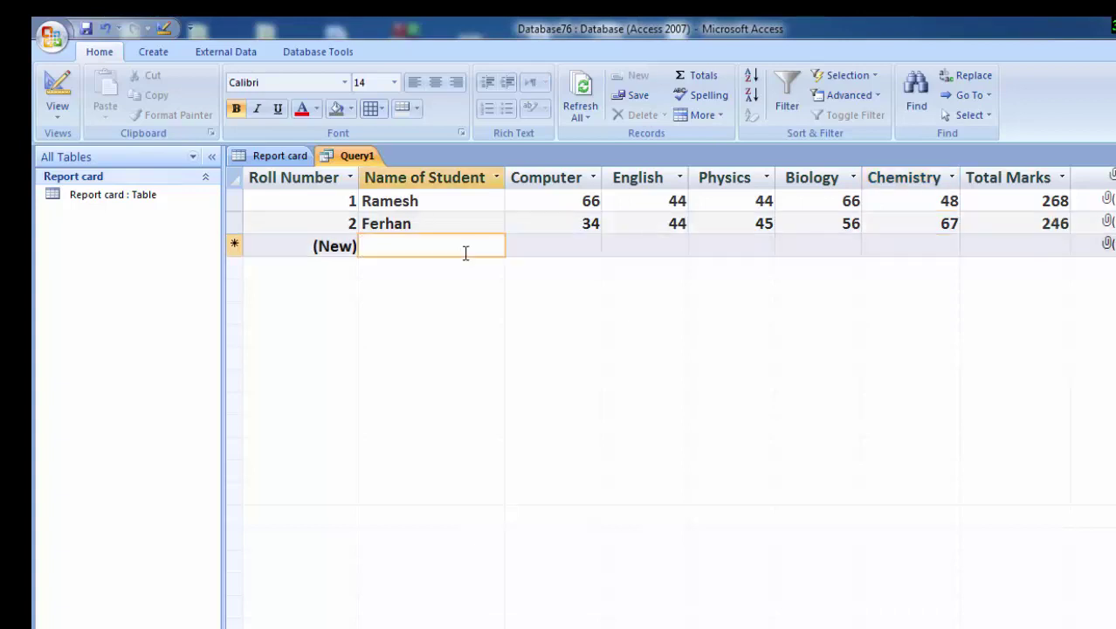
type("Ra")
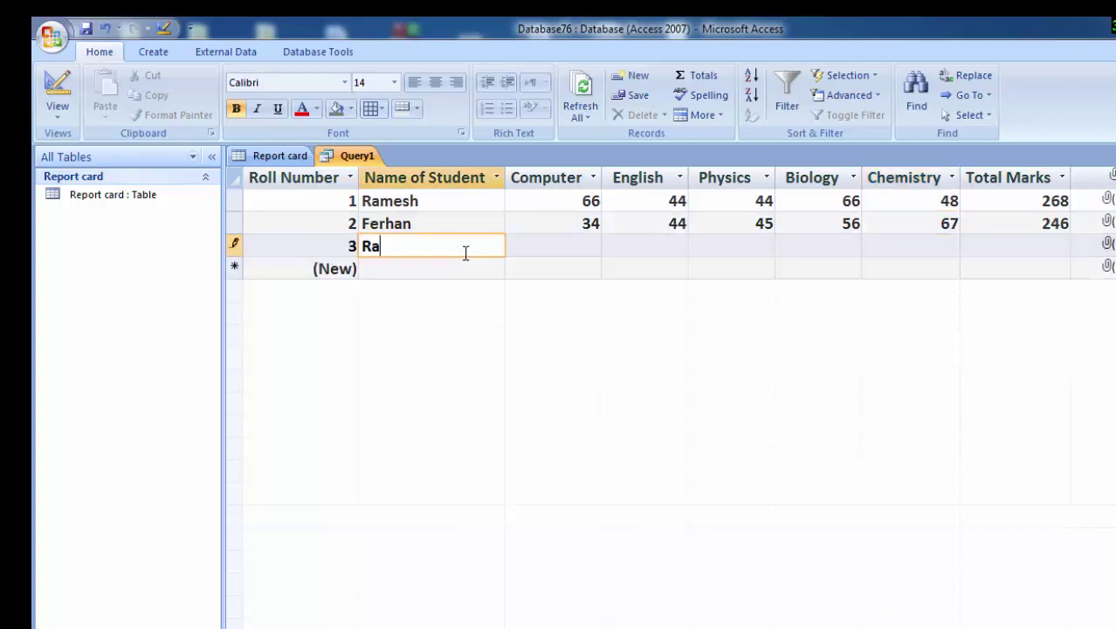
type("ni")
left_click(566, 250)
type("77")
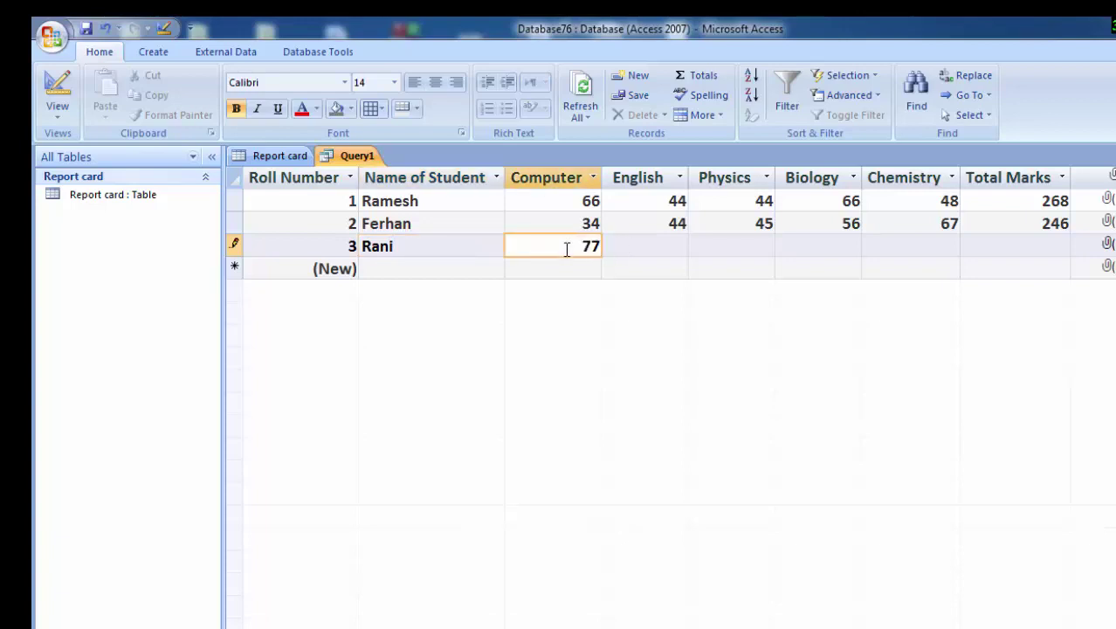
left_click(672, 250)
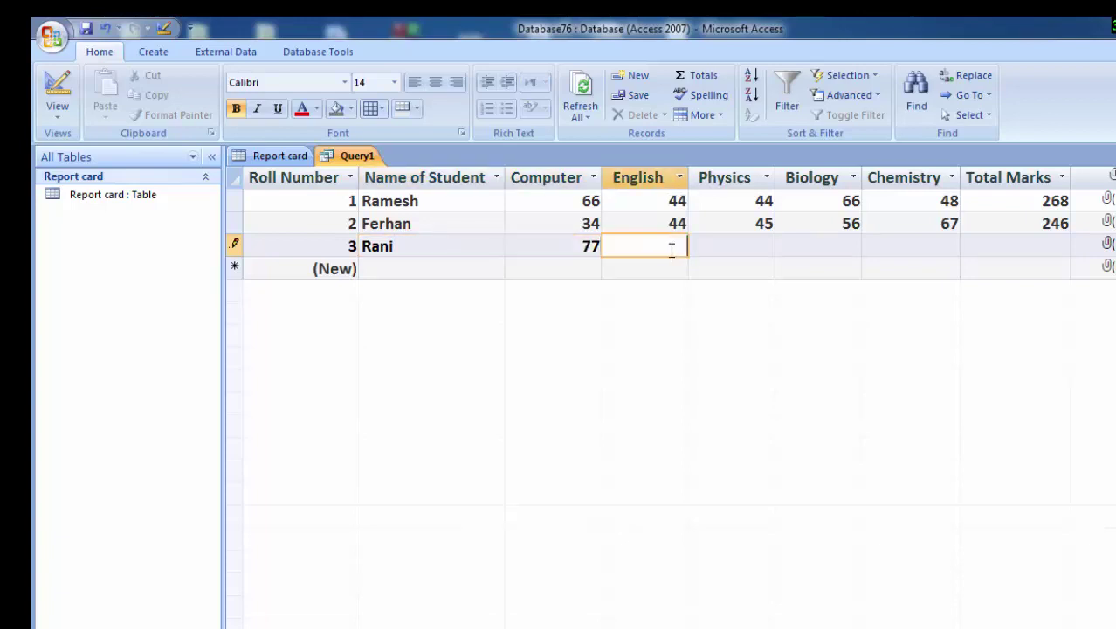
type("44")
left_click(755, 246)
type("78")
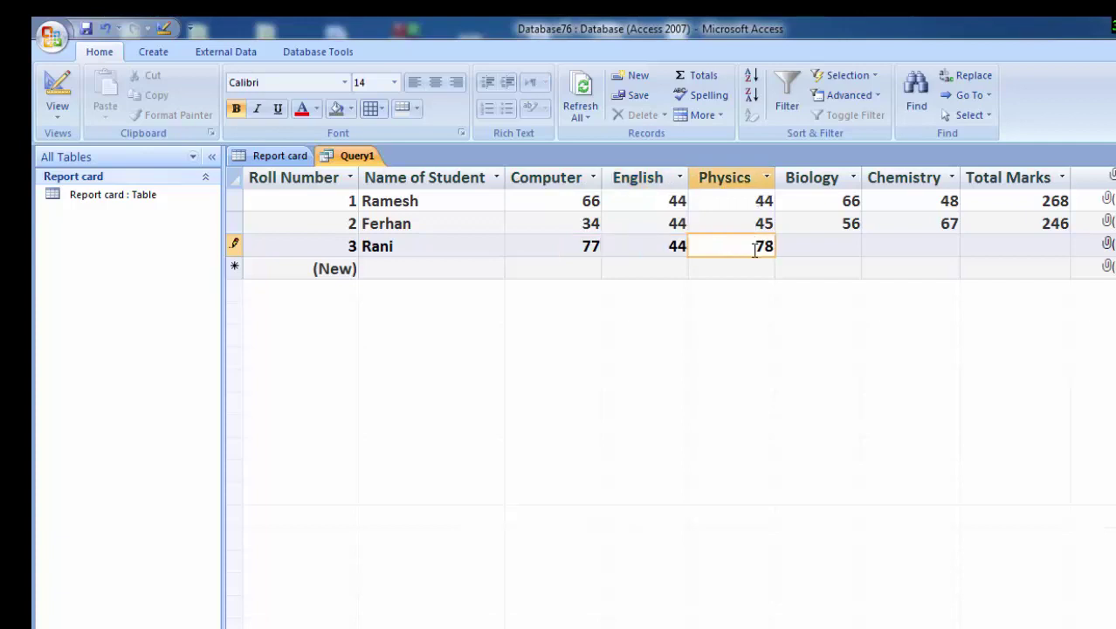
left_click(814, 249)
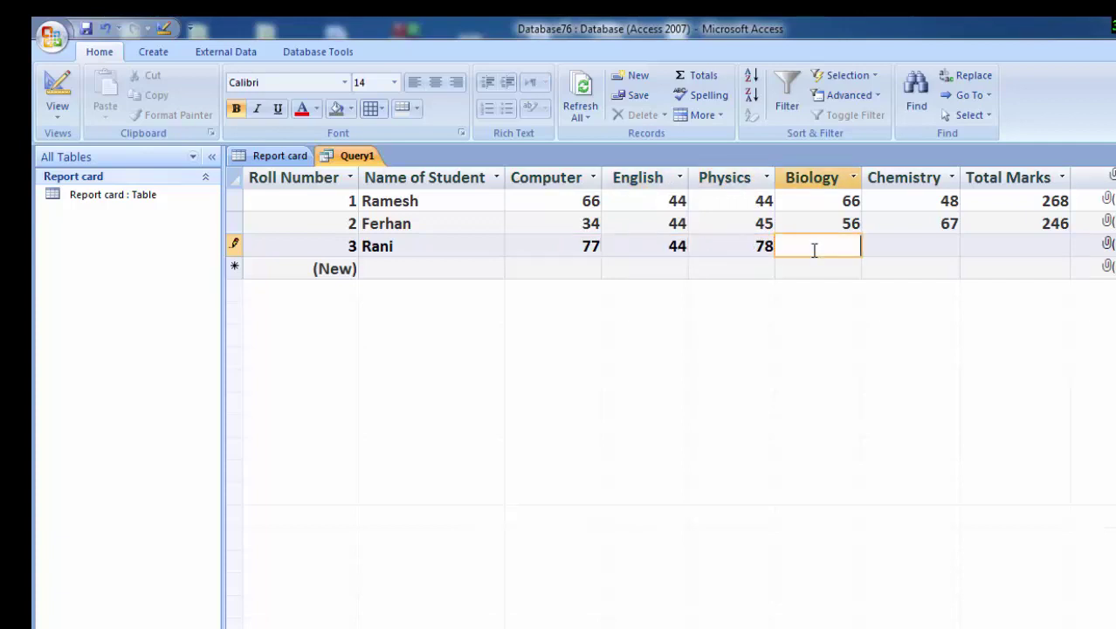
type("544")
key("BackSpace")
left_click(925, 250)
type("88")
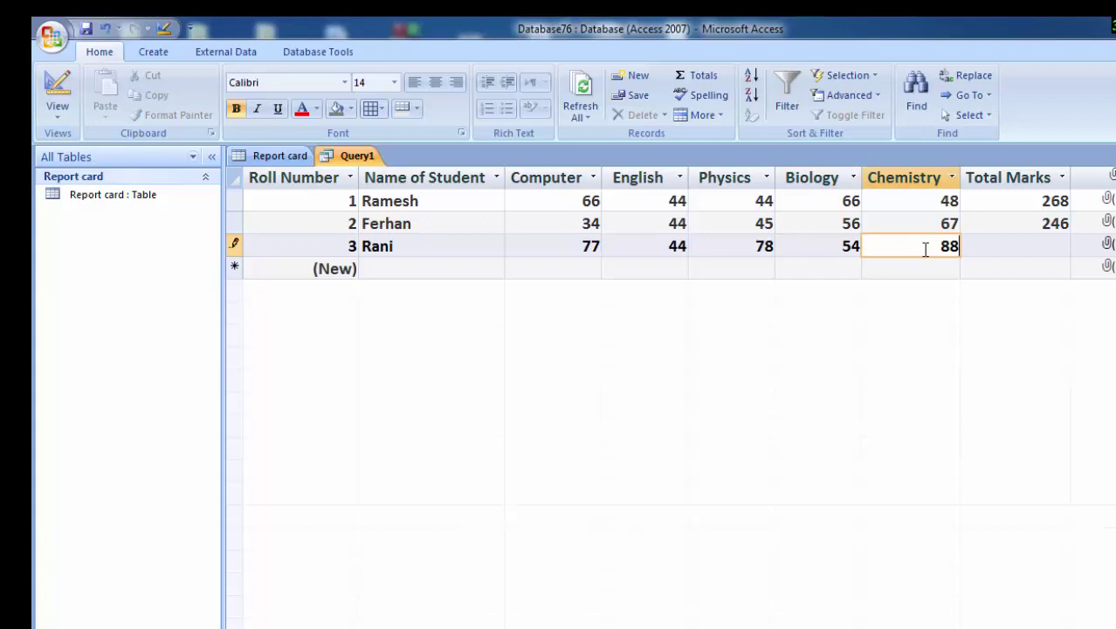
Step: Add the fourth student, Raju, with all five subject marks, giving a Total Marks of 227
left_click(406, 269)
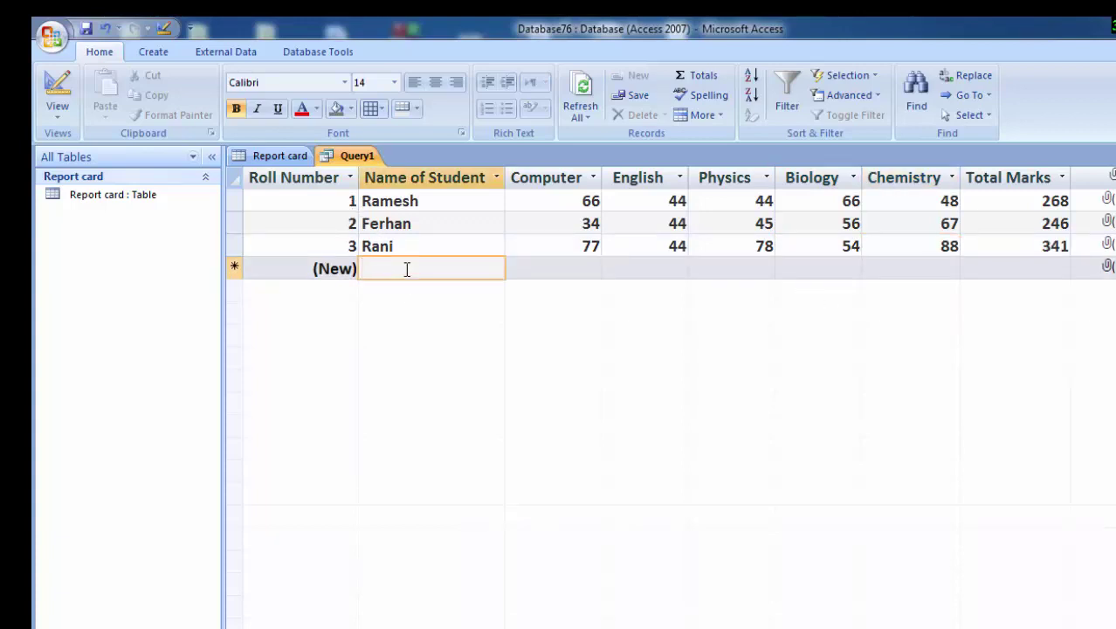
type("Ra")
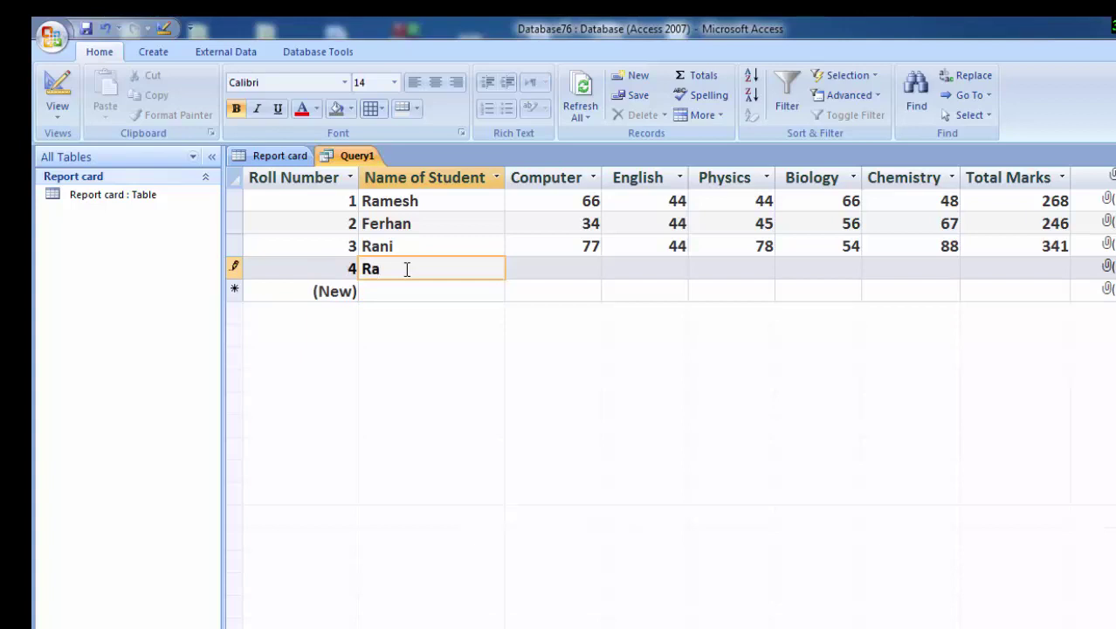
type("ju")
left_click(573, 276)
type("77")
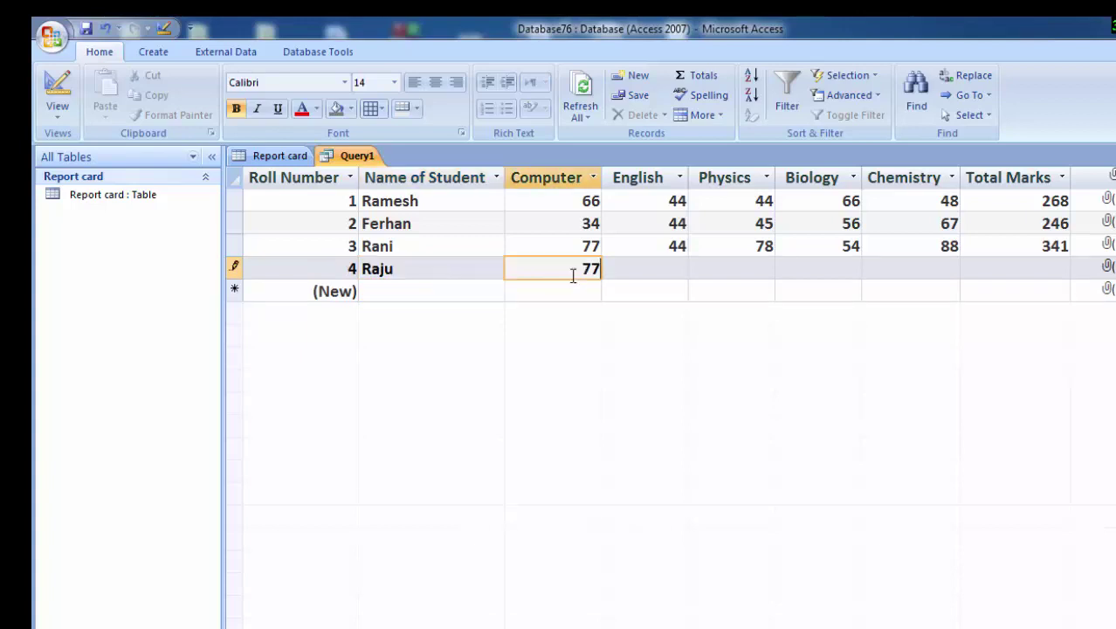
key("Tab")
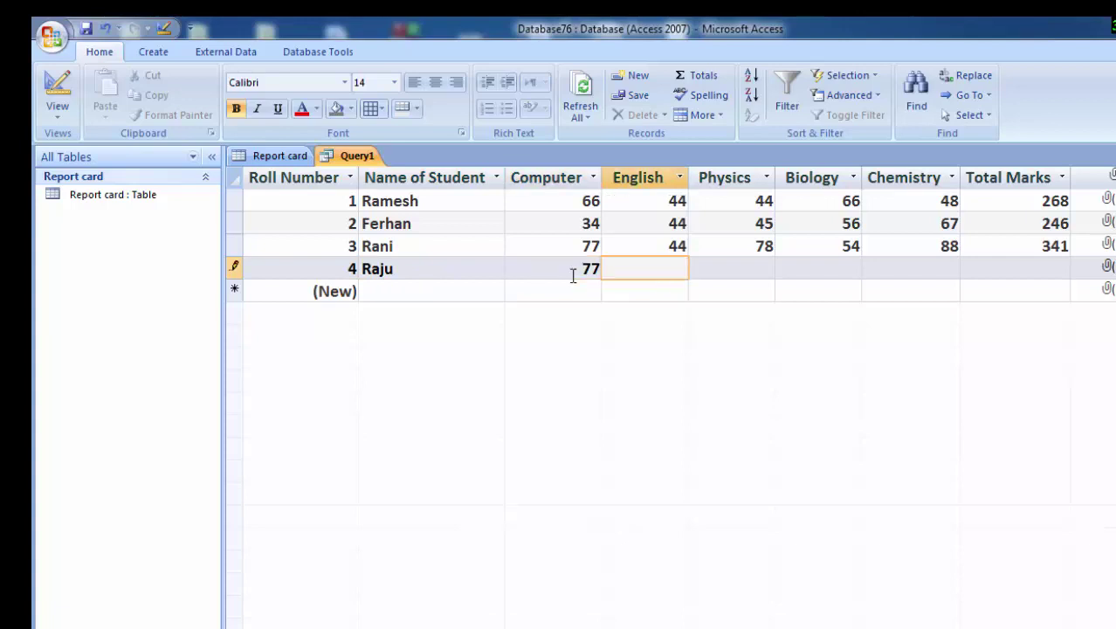
type("34")
key("Tab")
type("4")
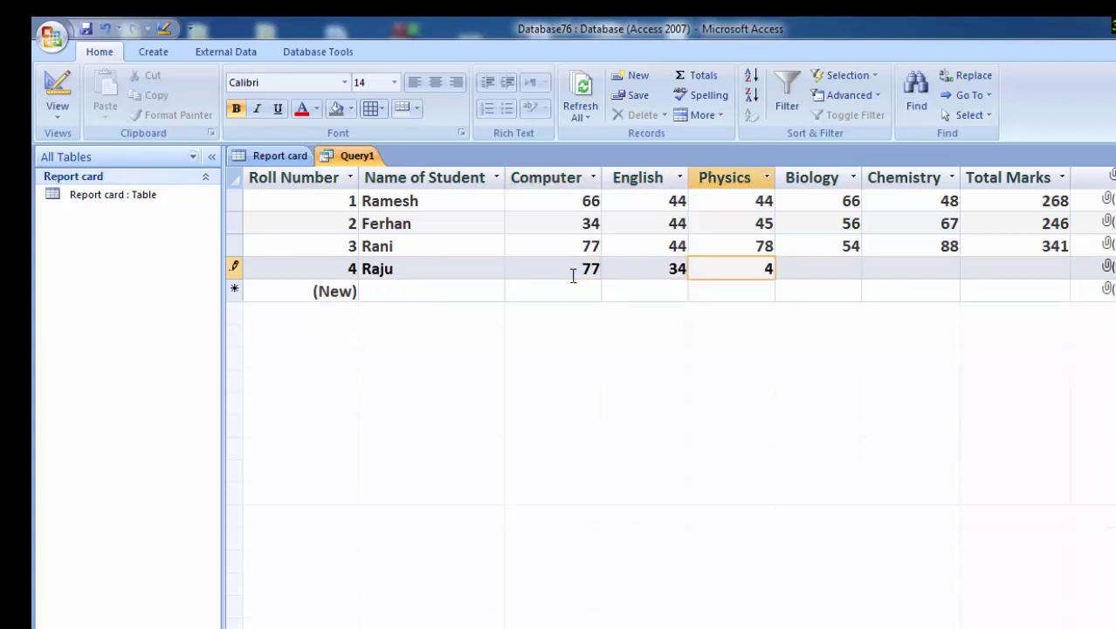
type("5")
key("Tab")
type("34")
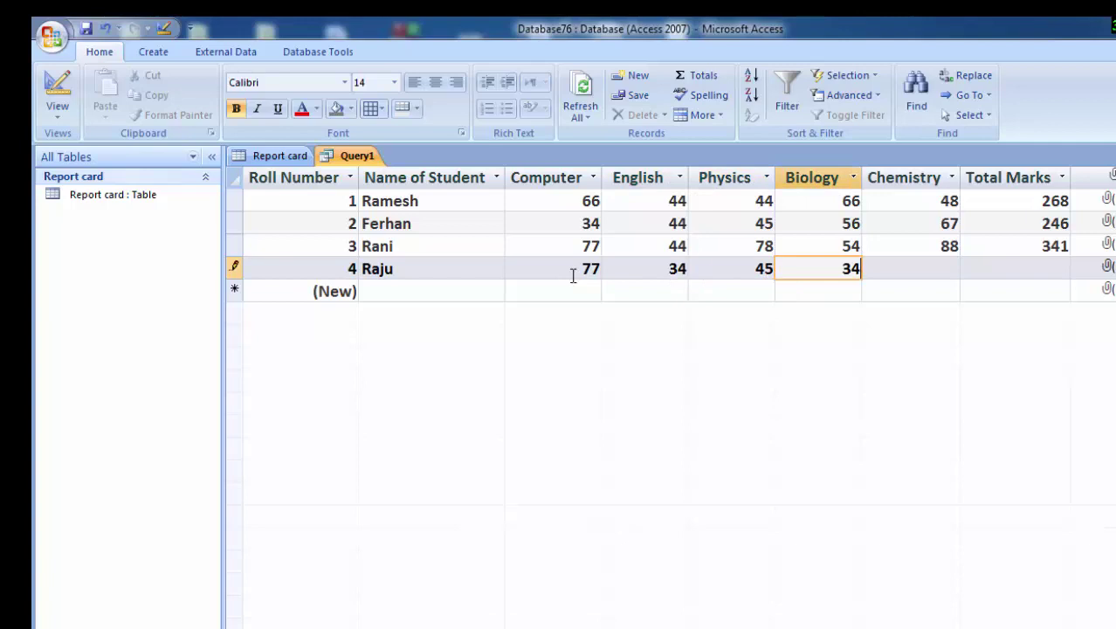
key("Tab")
type("3")
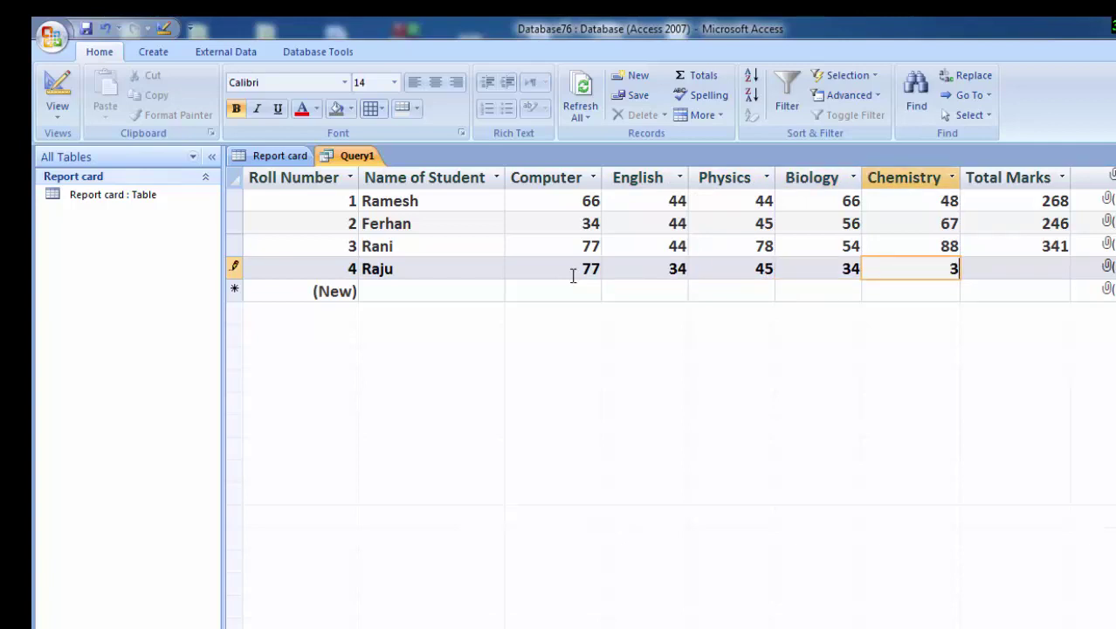
type("7")
left_click(1022, 269)
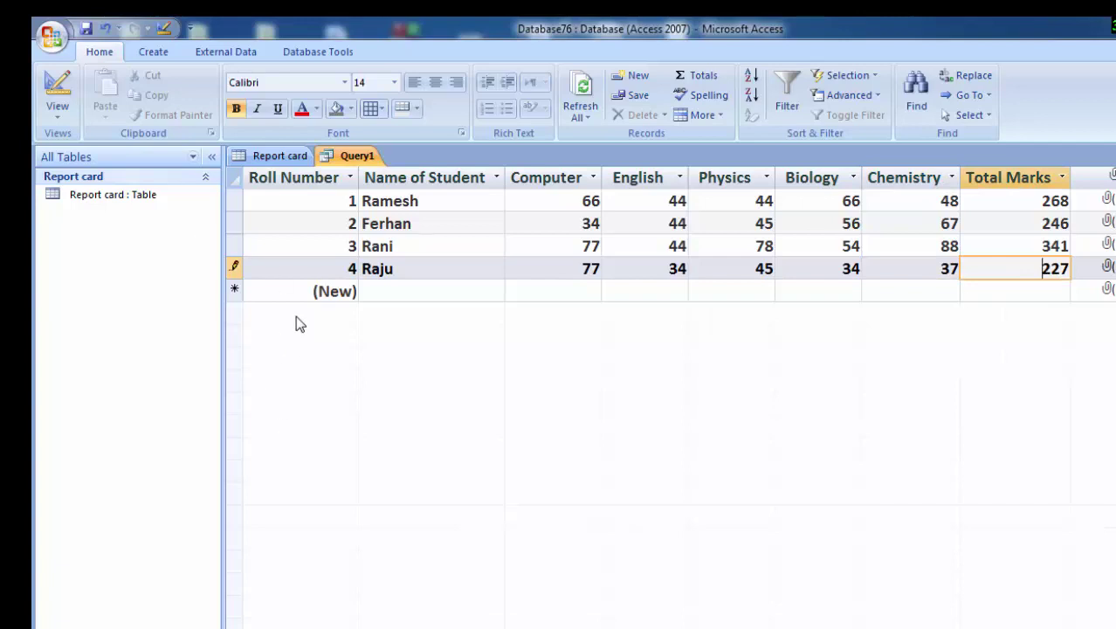
Step: Check the Home View list, then open More Forms on the Create ribbon
left_click(168, 57)
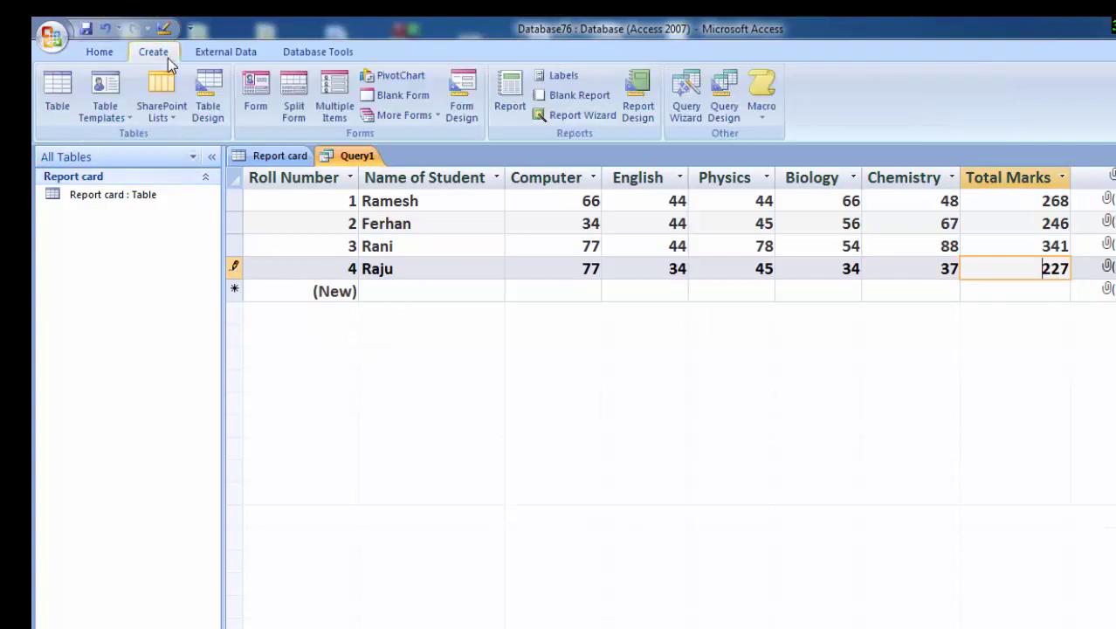
left_click(118, 54)
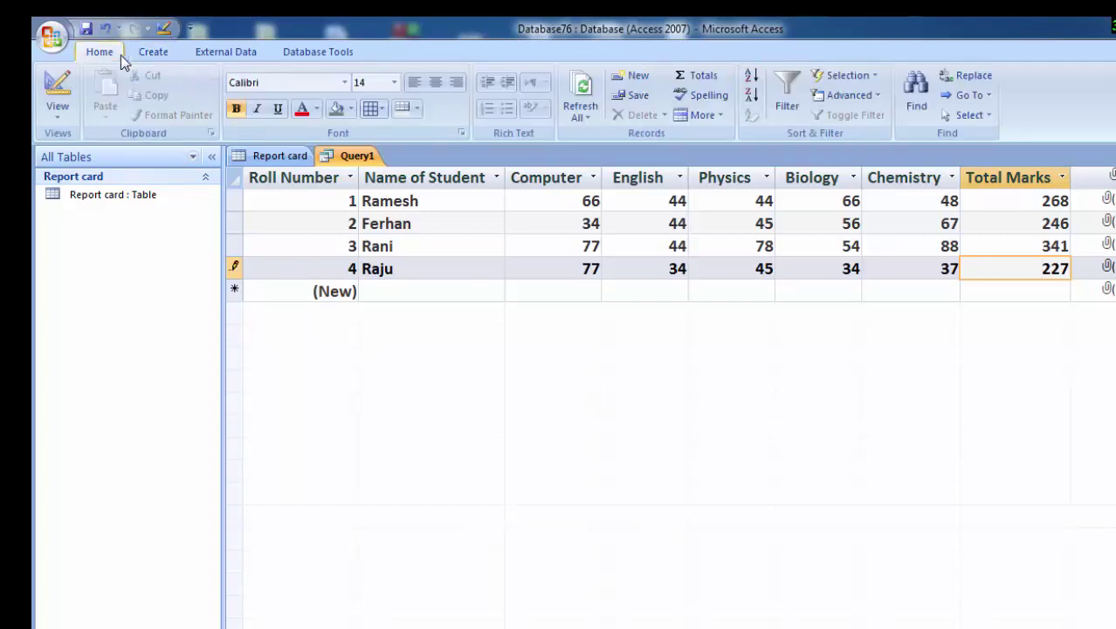
left_click(54, 128)
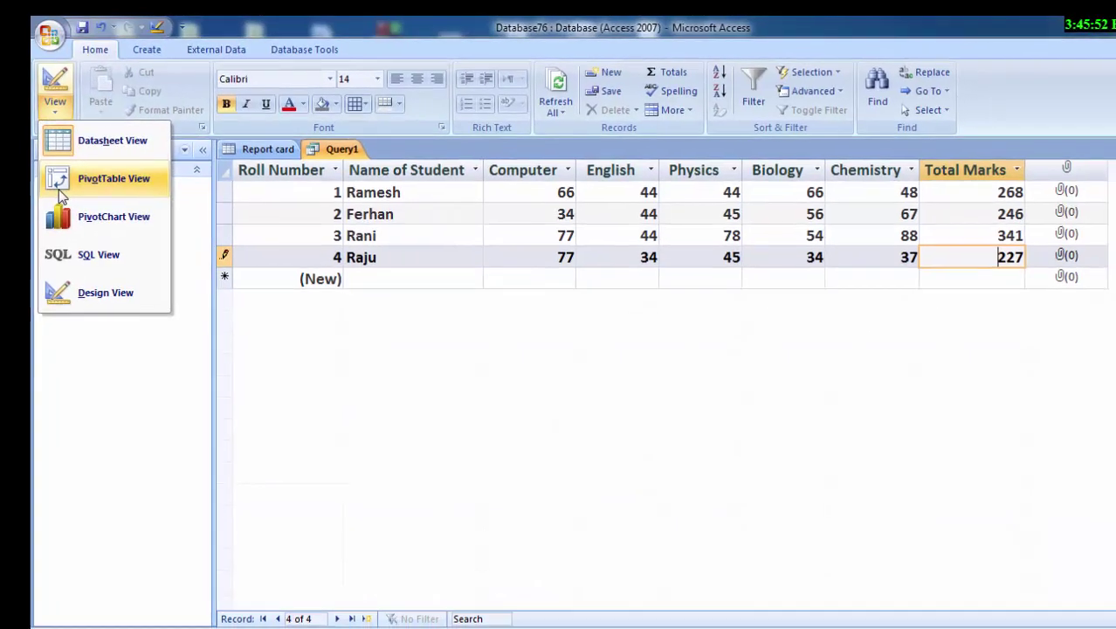
left_click(48, 92)
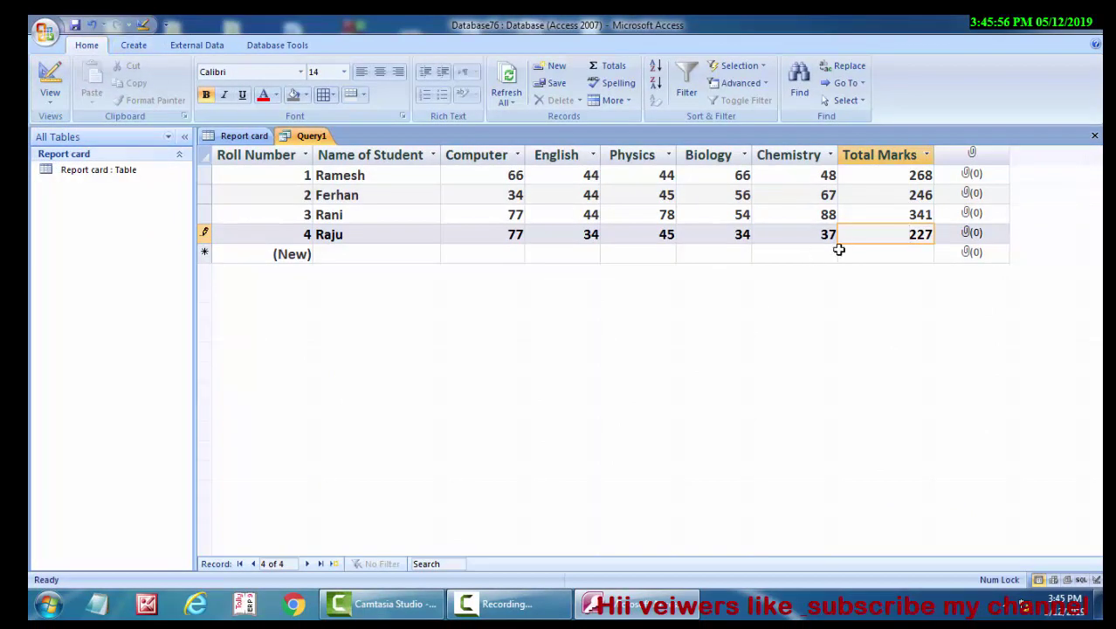
left_click(132, 48)
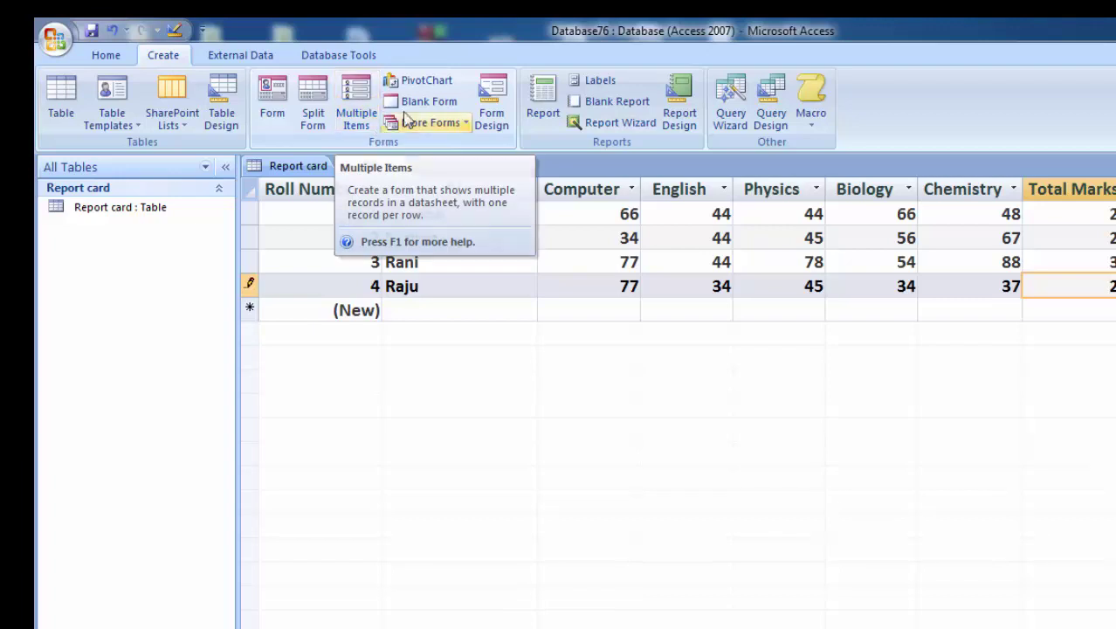
left_click(460, 126)
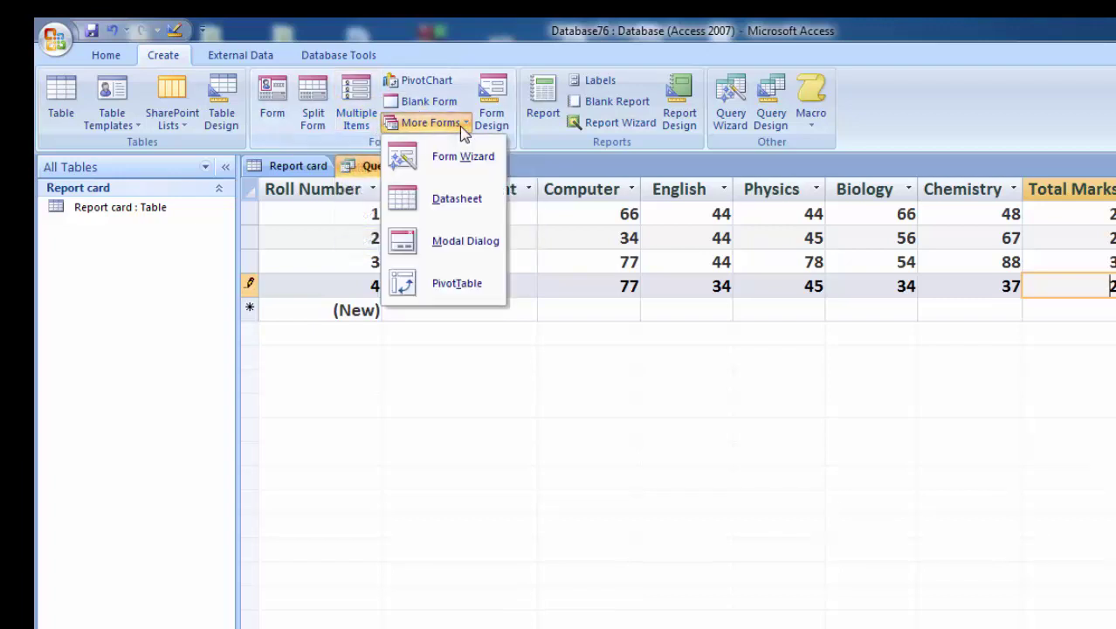
Step: Launch the Form Wizard and save the query as 676 when prompted
left_click(456, 156)
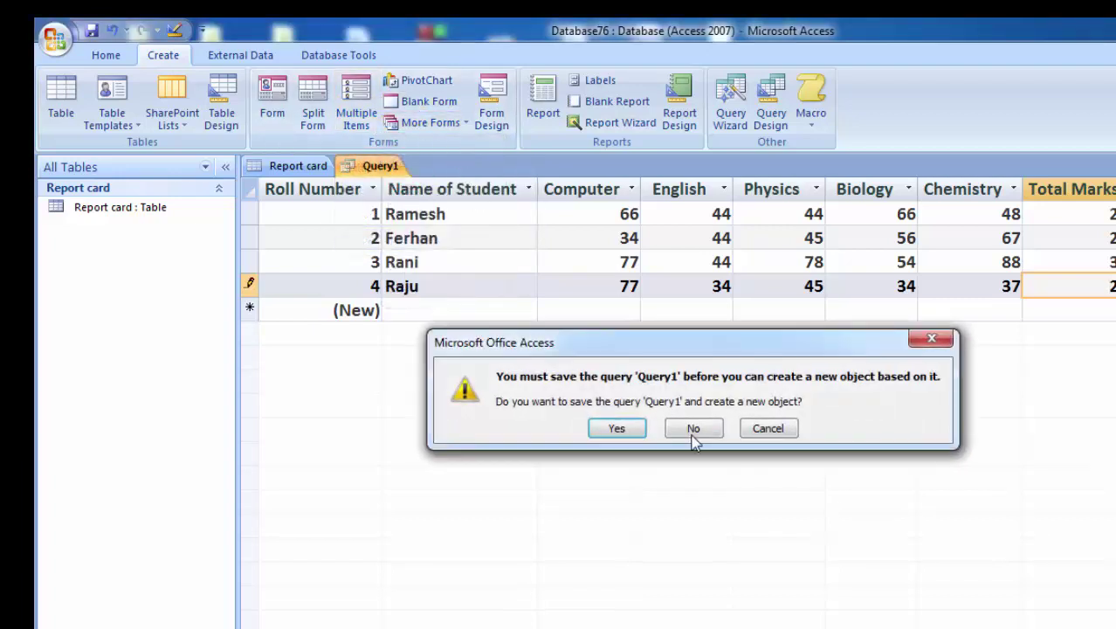
left_click(629, 428)
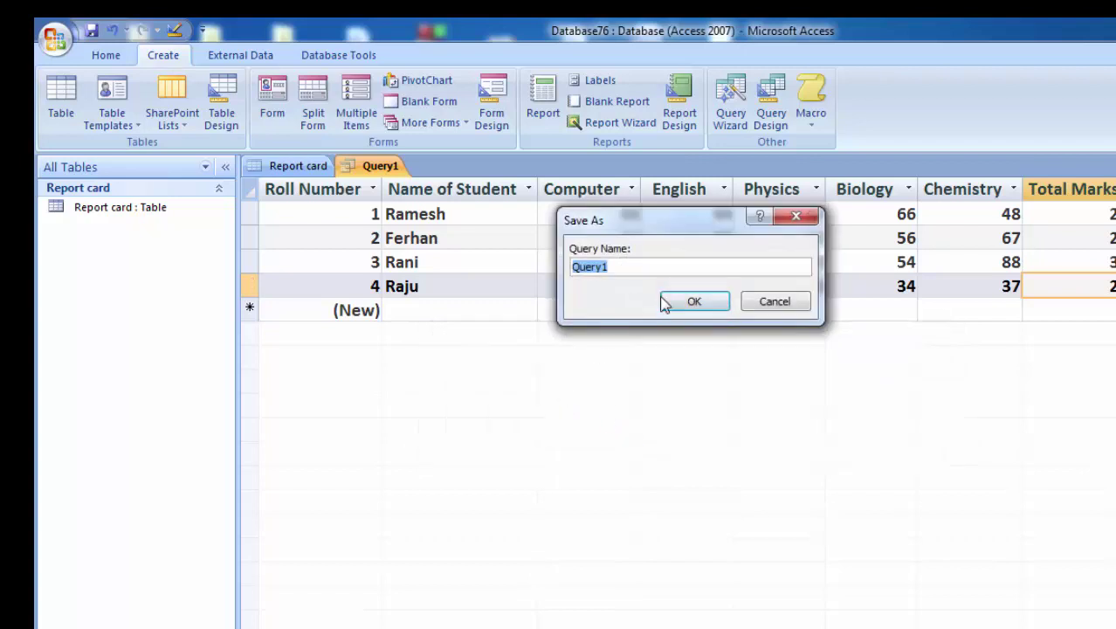
key("BackSpace")
key("Return")
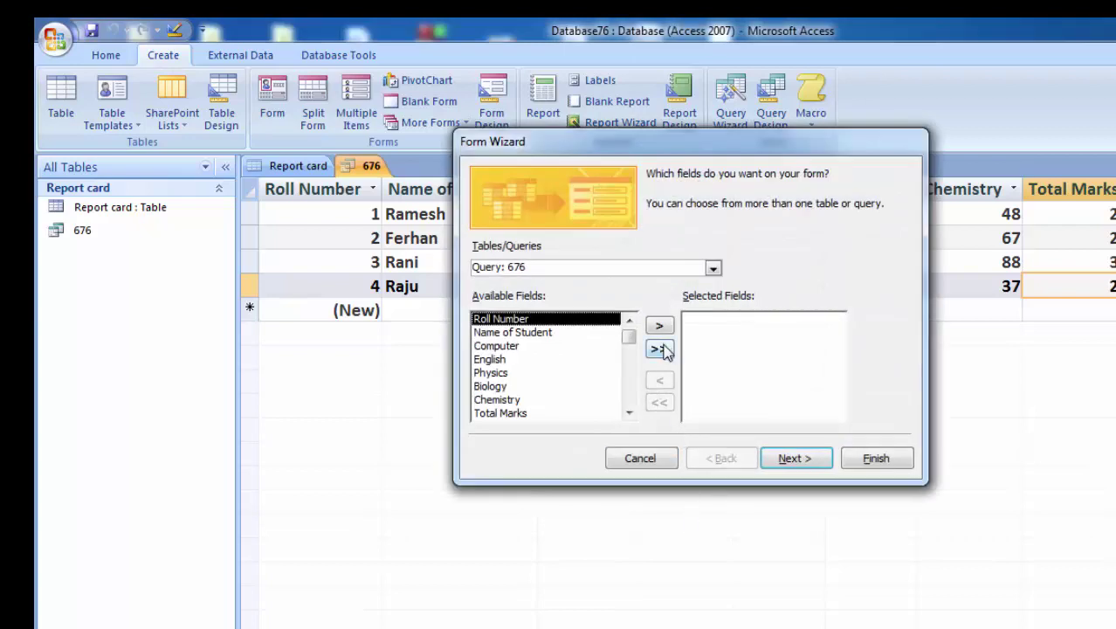
Step: Build form 676 with all fields, Columnar layout and the Access 2007 style
left_click(660, 349)
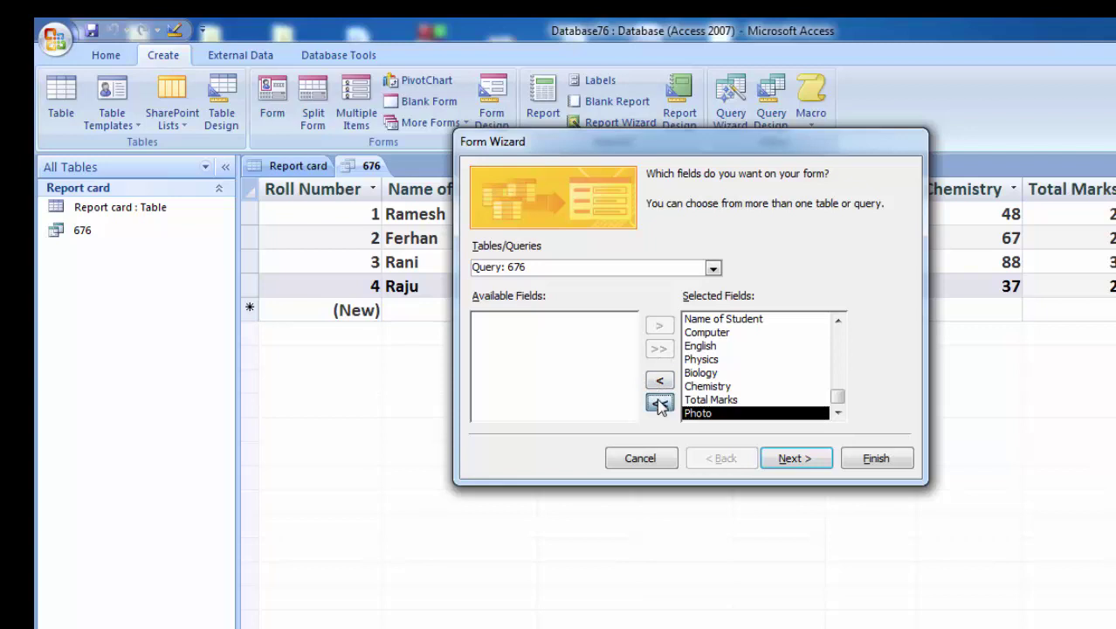
left_click(659, 403)
left_click(659, 328)
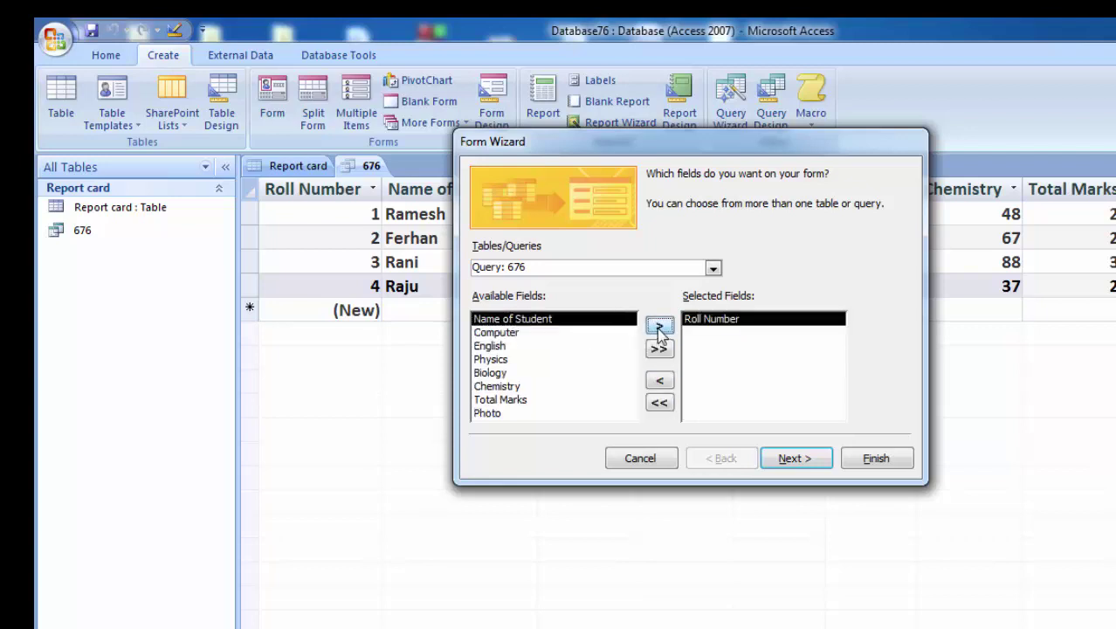
left_click(660, 381)
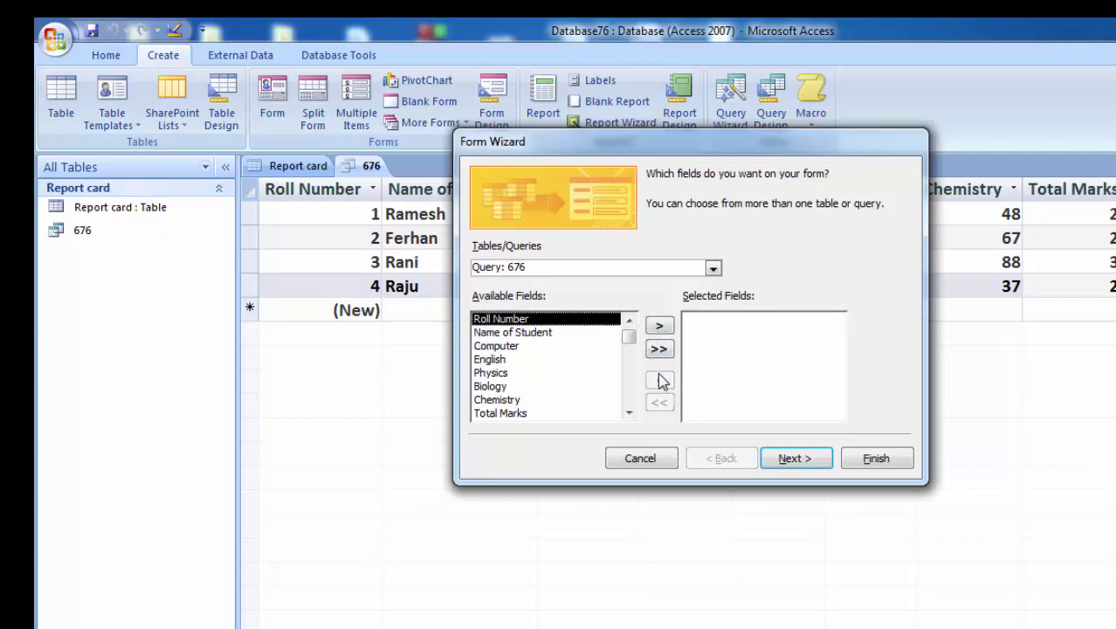
left_click(660, 357)
left_click(777, 463)
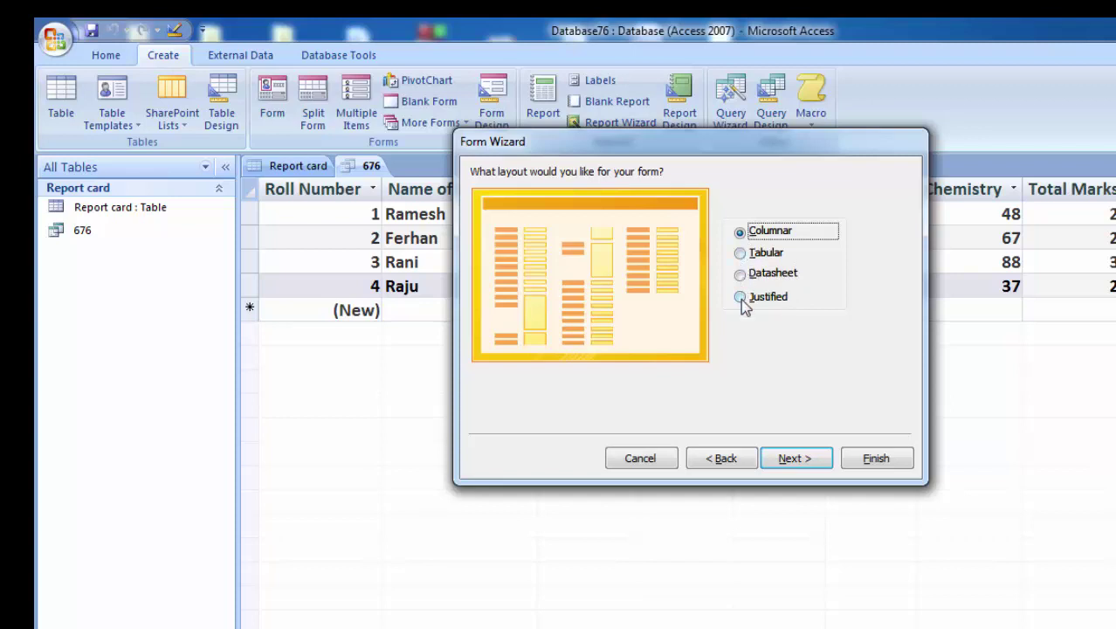
left_click(792, 460)
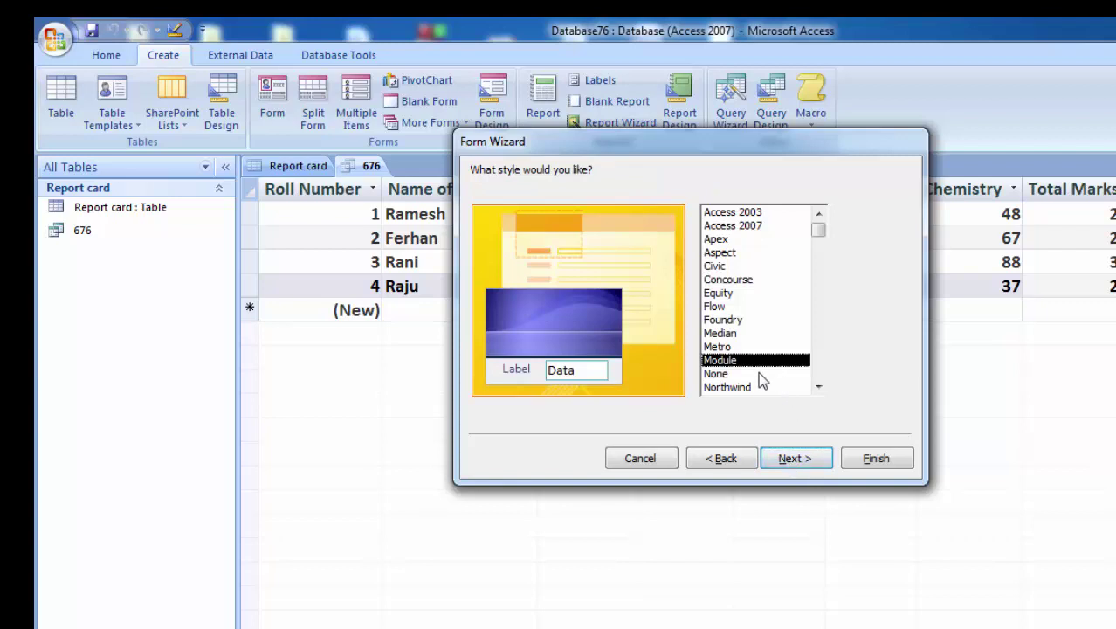
left_click(749, 227)
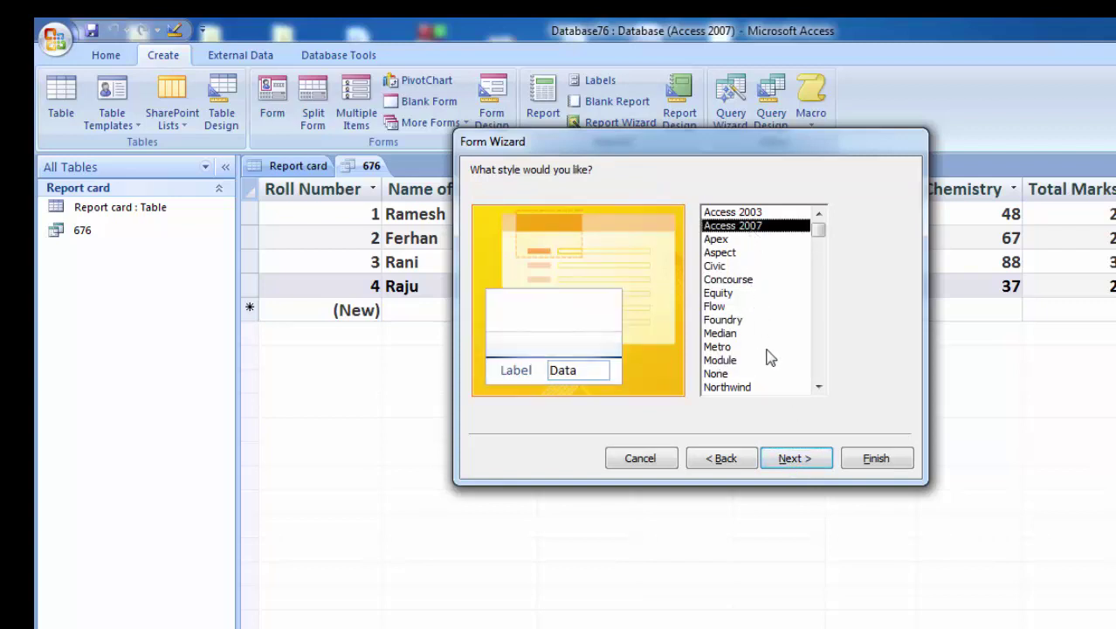
left_click(799, 457)
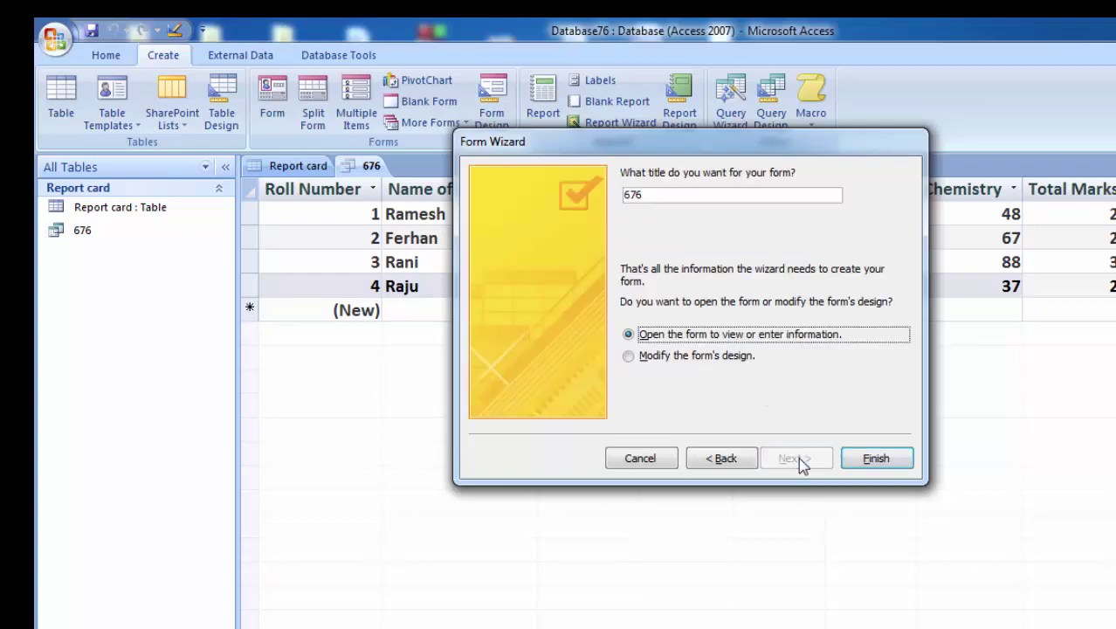
left_click(874, 461)
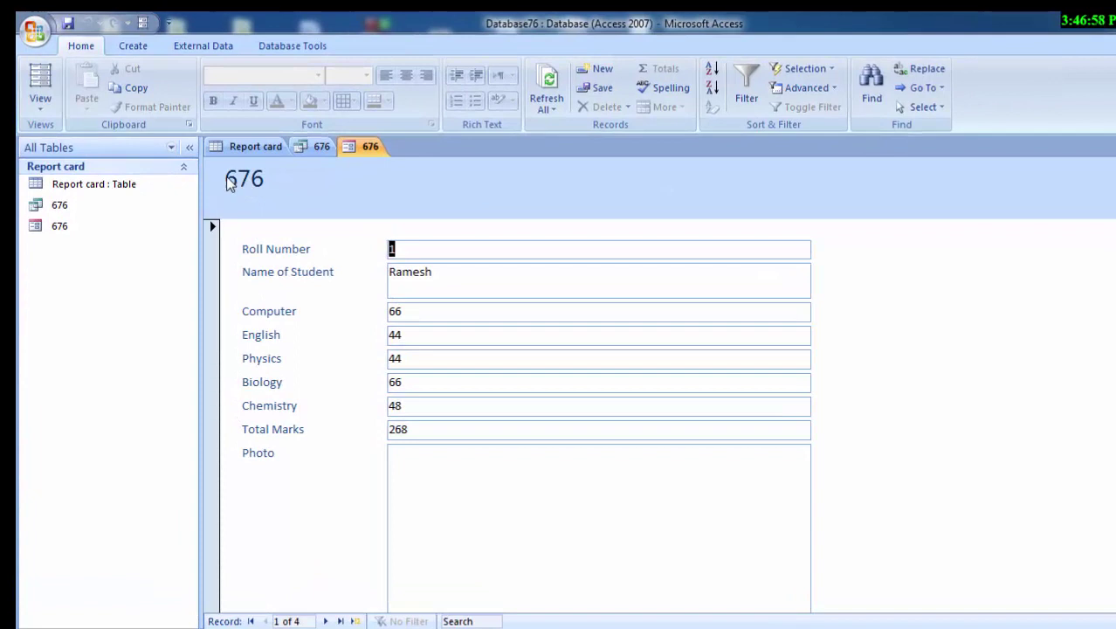
Step: Switch the 676 form to Layout view and delete its 676 title
left_click(39, 108)
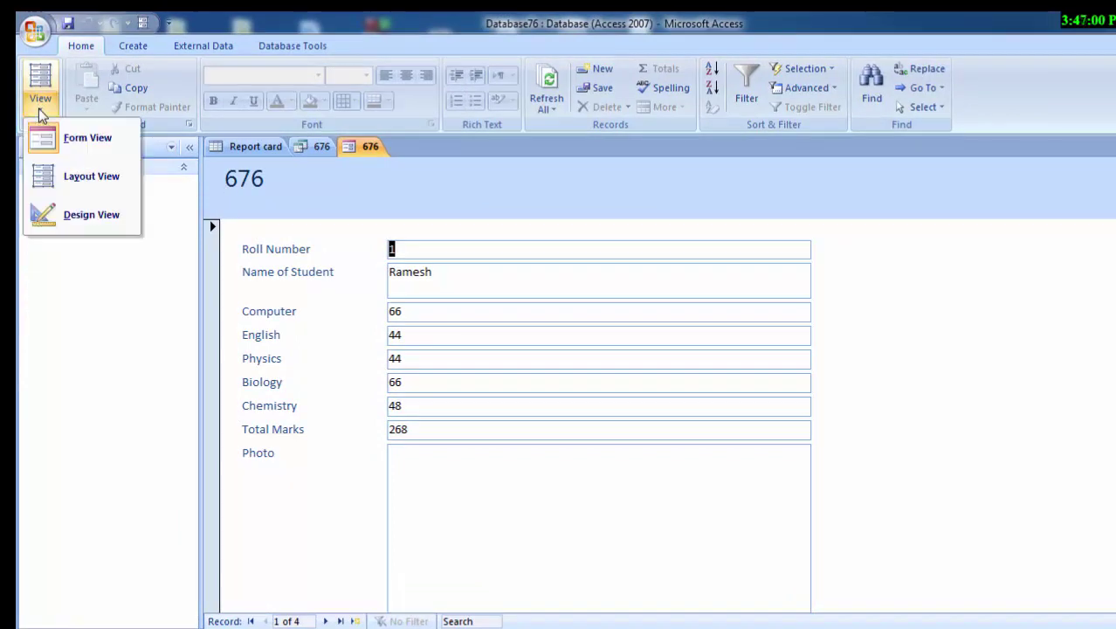
left_click(87, 177)
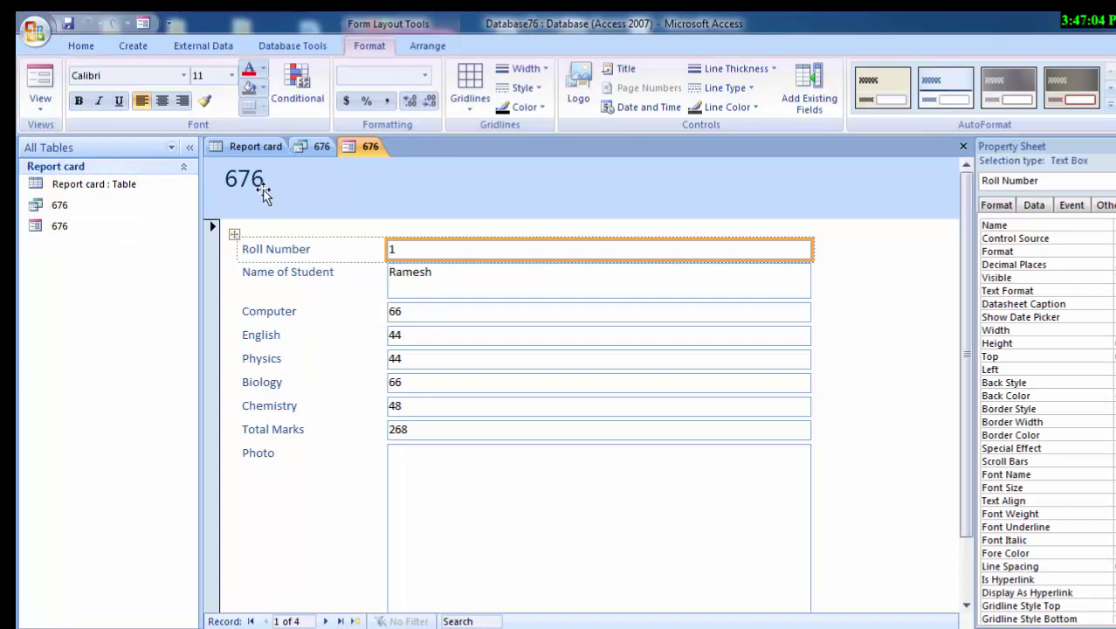
left_click(264, 194)
key("Delete")
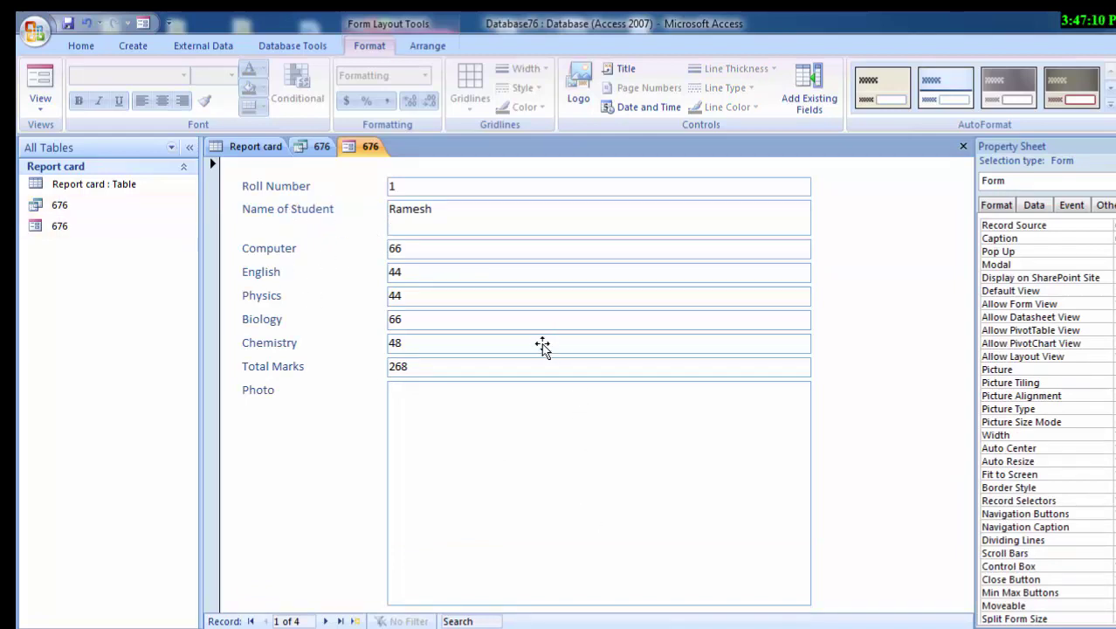
Step: Inspect the Photo attachment's Attachments dialog, cancel it, and select the Chemistry field box
left_click(468, 434)
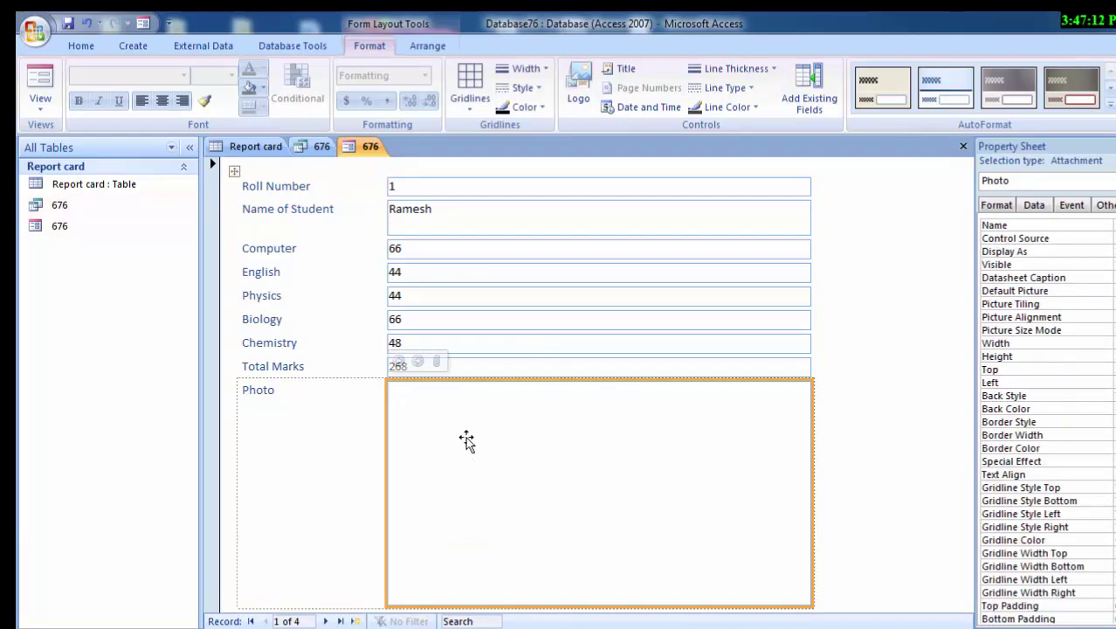
left_click(437, 362)
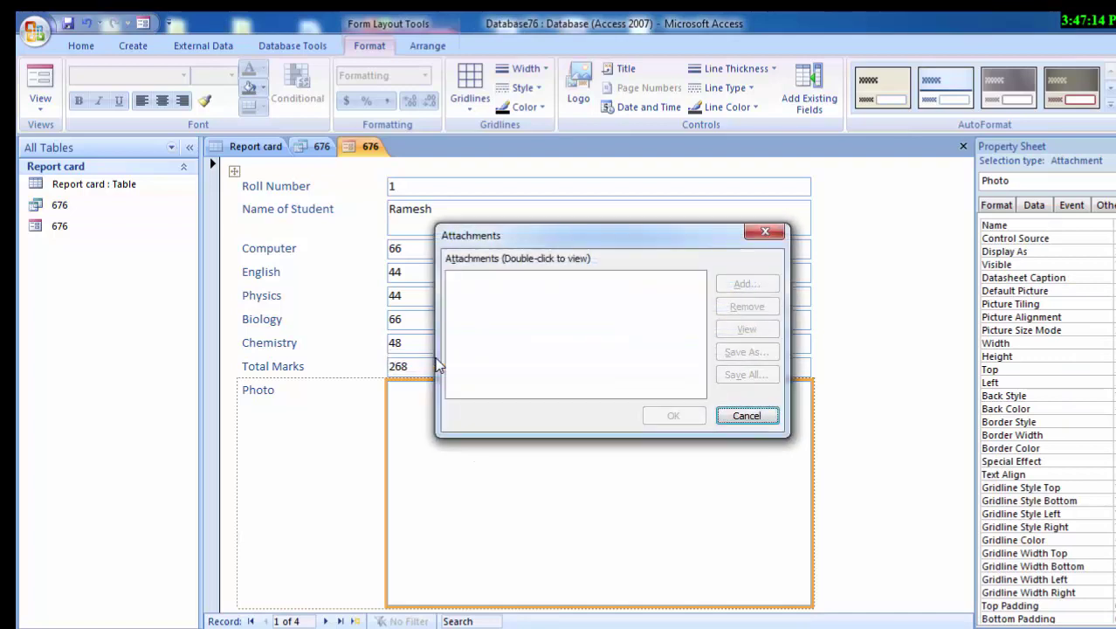
left_click(767, 417)
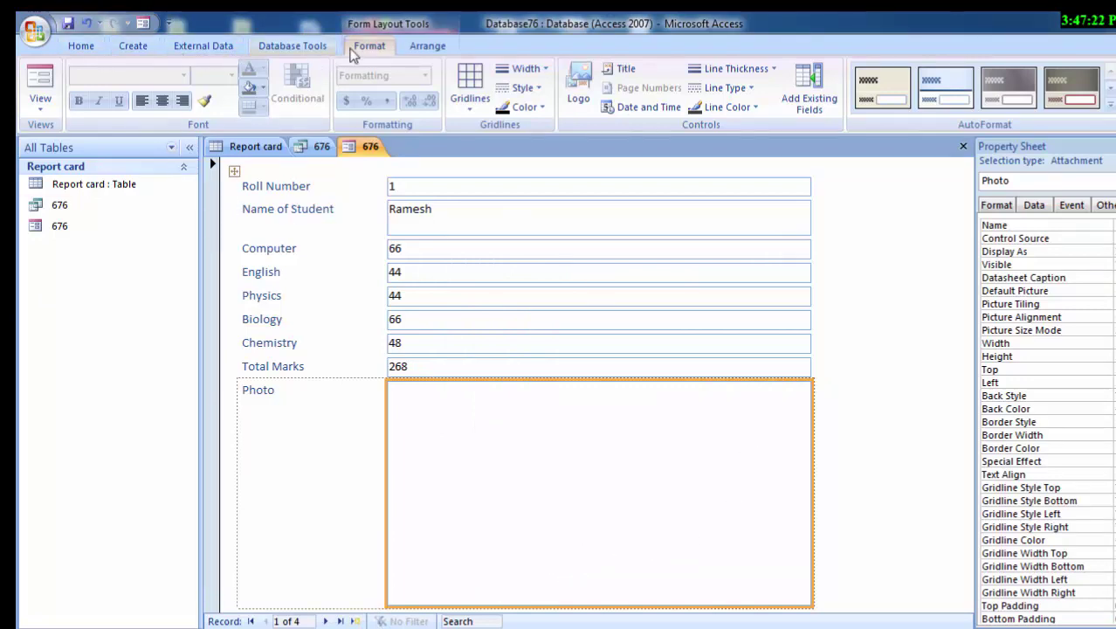
left_click(133, 47)
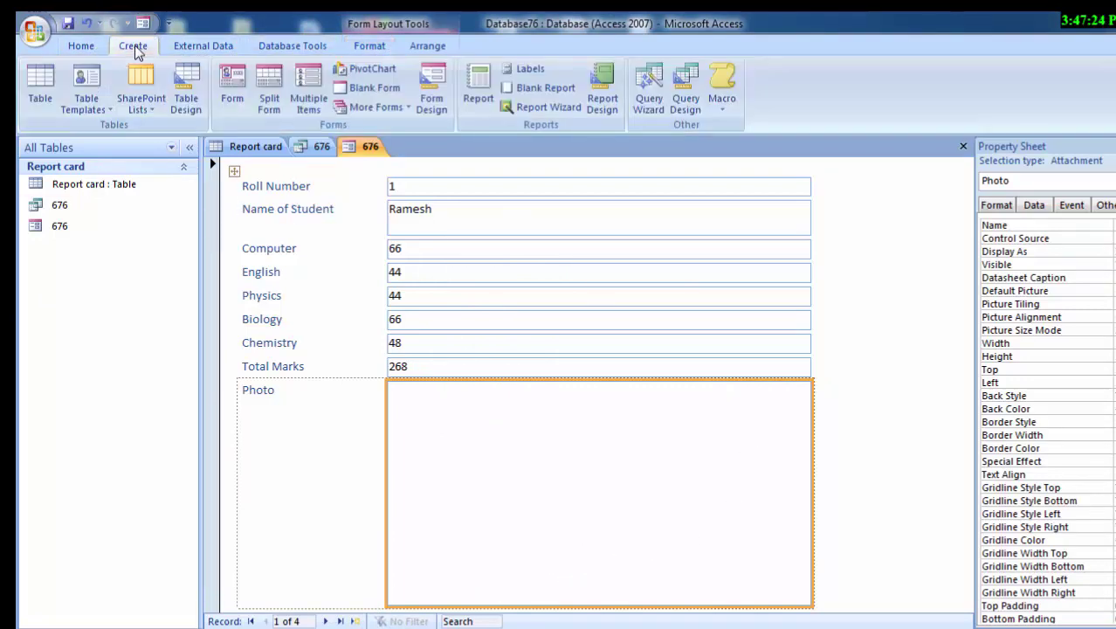
left_click(515, 379)
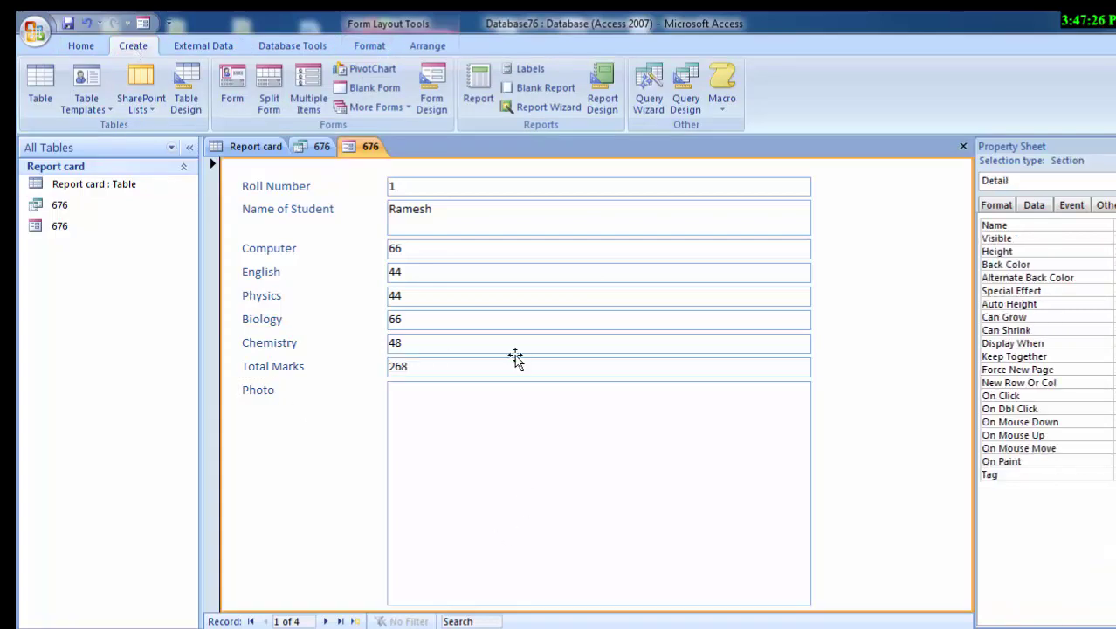
left_click(519, 345)
Step: Create a blank Table1, then reopen the 676 form in Layout view
left_click(37, 103)
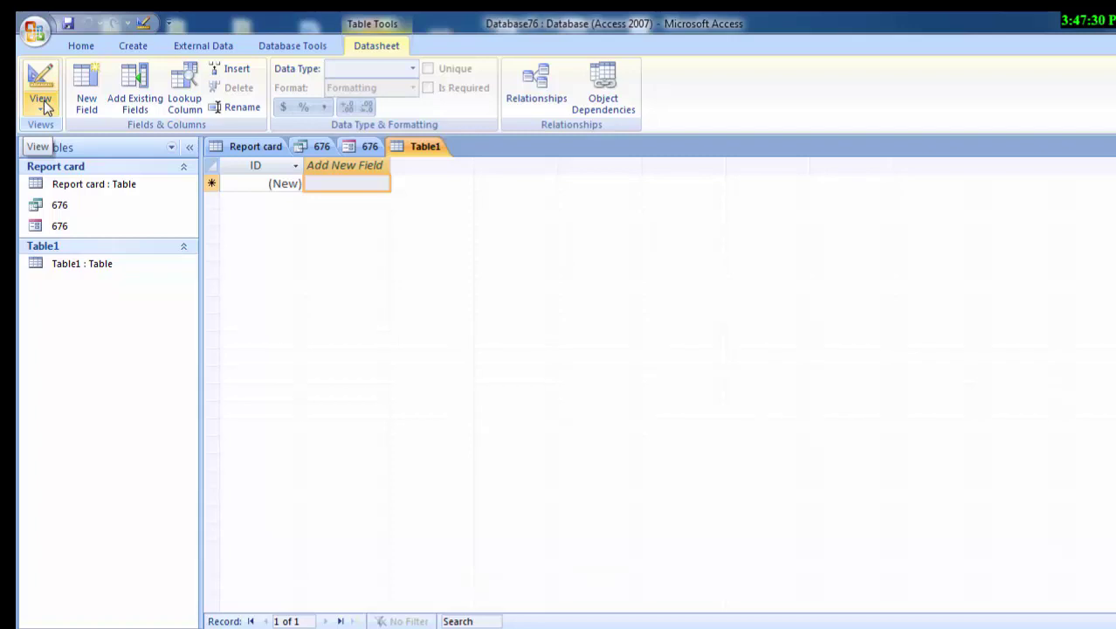
double_click(144, 228)
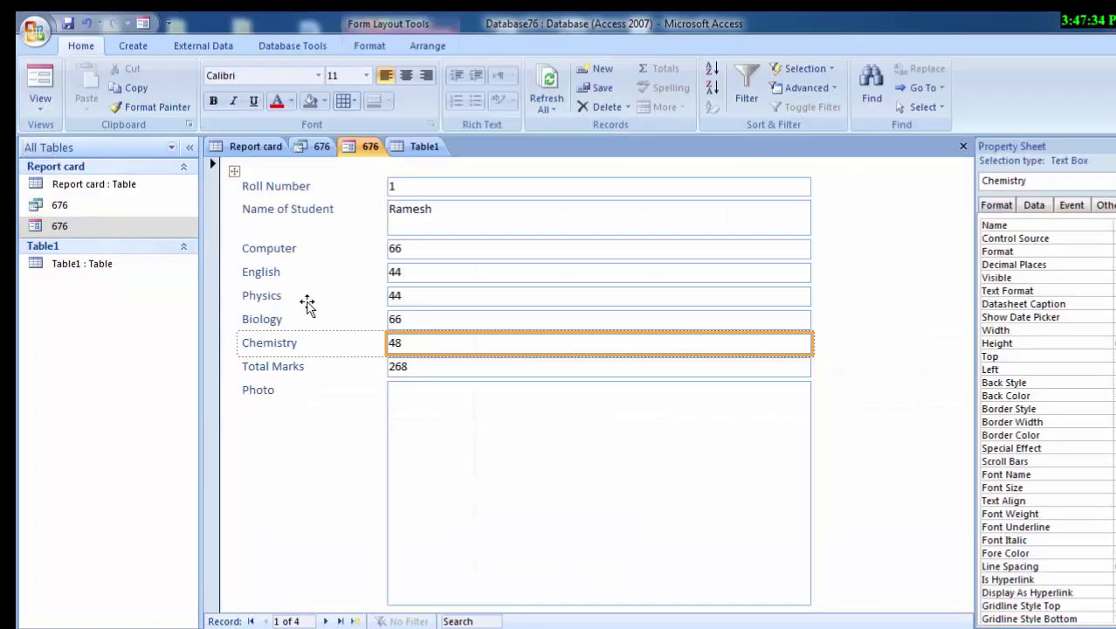
left_click(43, 116)
left_click(54, 138)
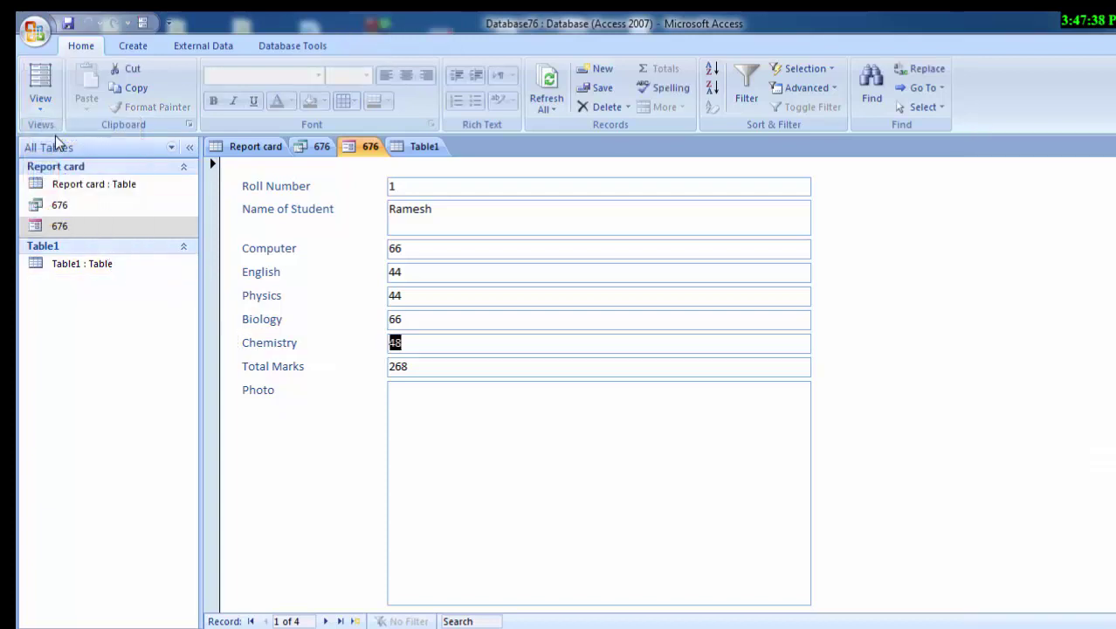
left_click(41, 103)
left_click(85, 181)
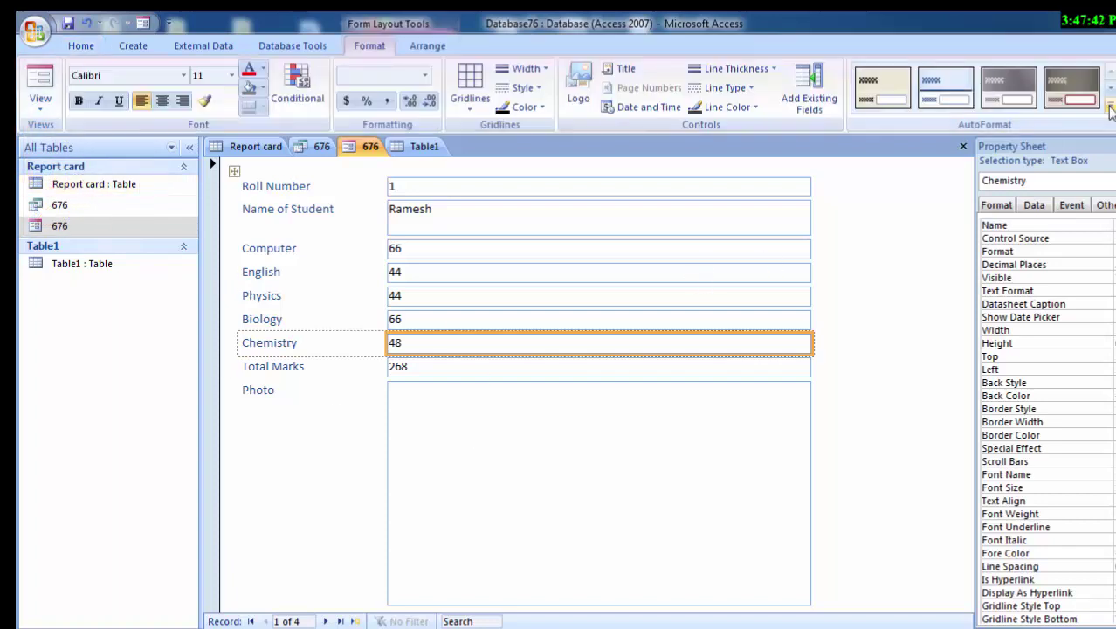
Step: Apply the purple-label, borderless AutoFormat style and switch the form to Design view
left_click(1109, 114)
left_click(952, 247)
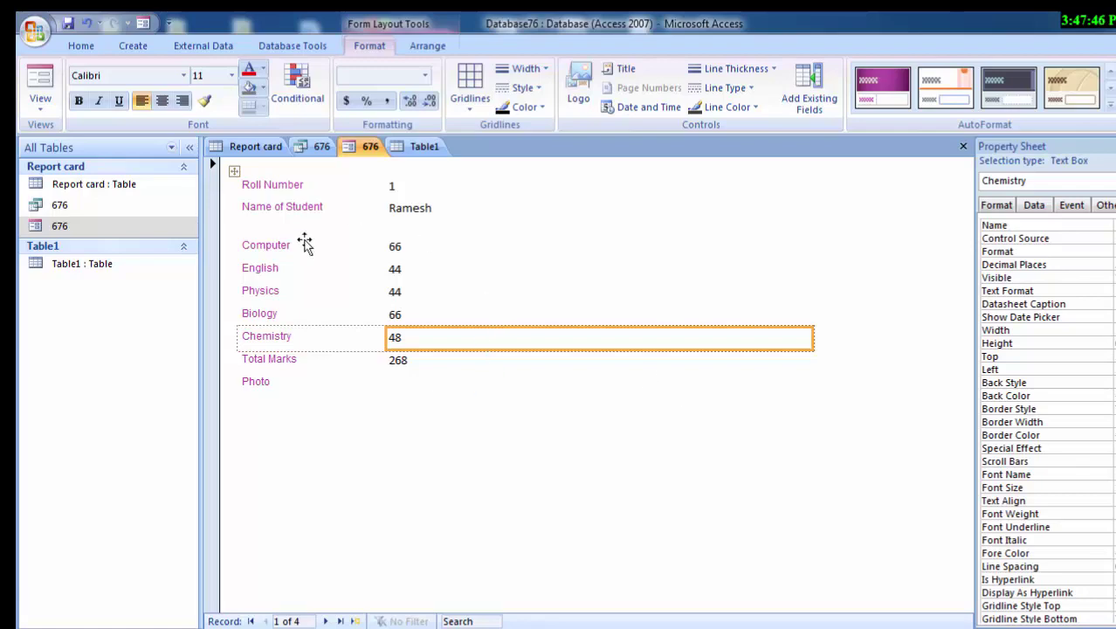
left_click(42, 111)
left_click(75, 214)
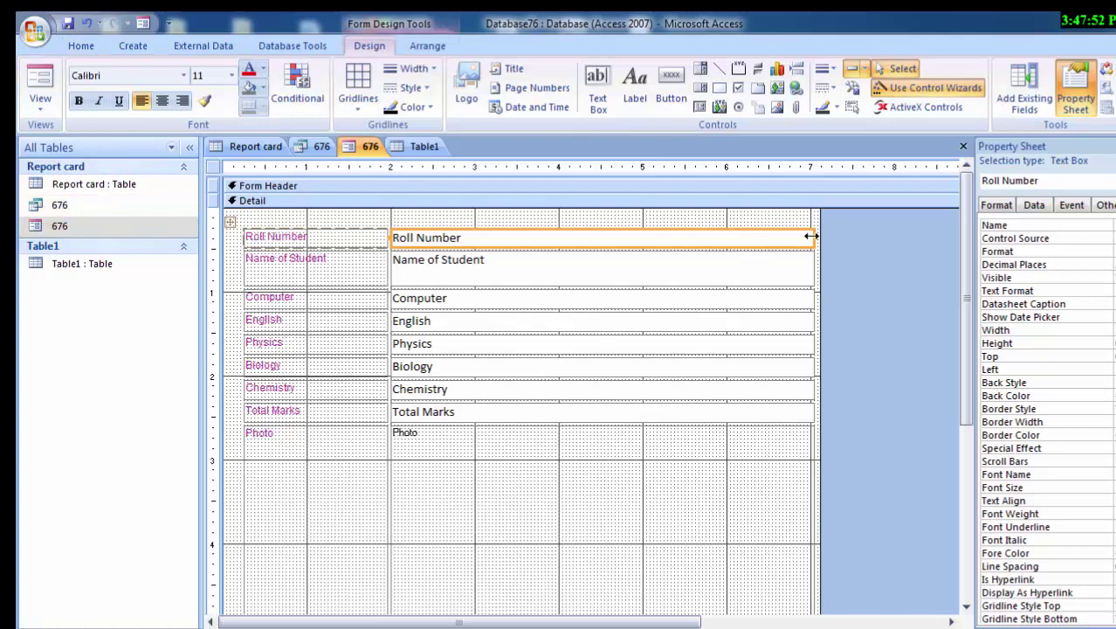
Step: Narrow the field box column and shrink the Photo attachment box up and left
left_click_drag(810, 236, 788, 235)
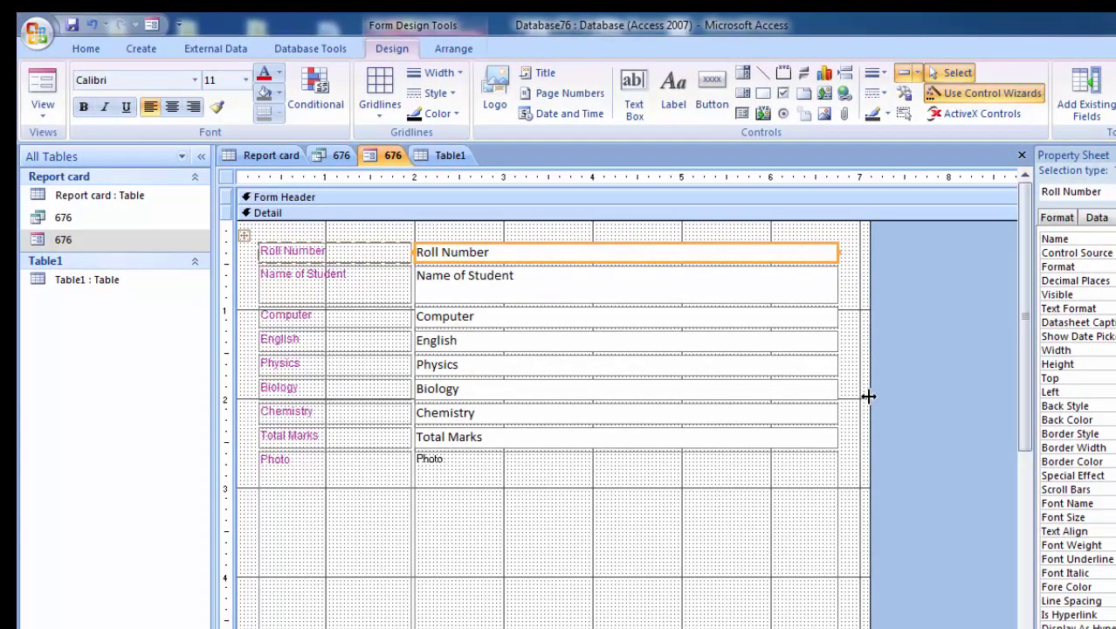
left_click_drag(867, 404, 1067, 489)
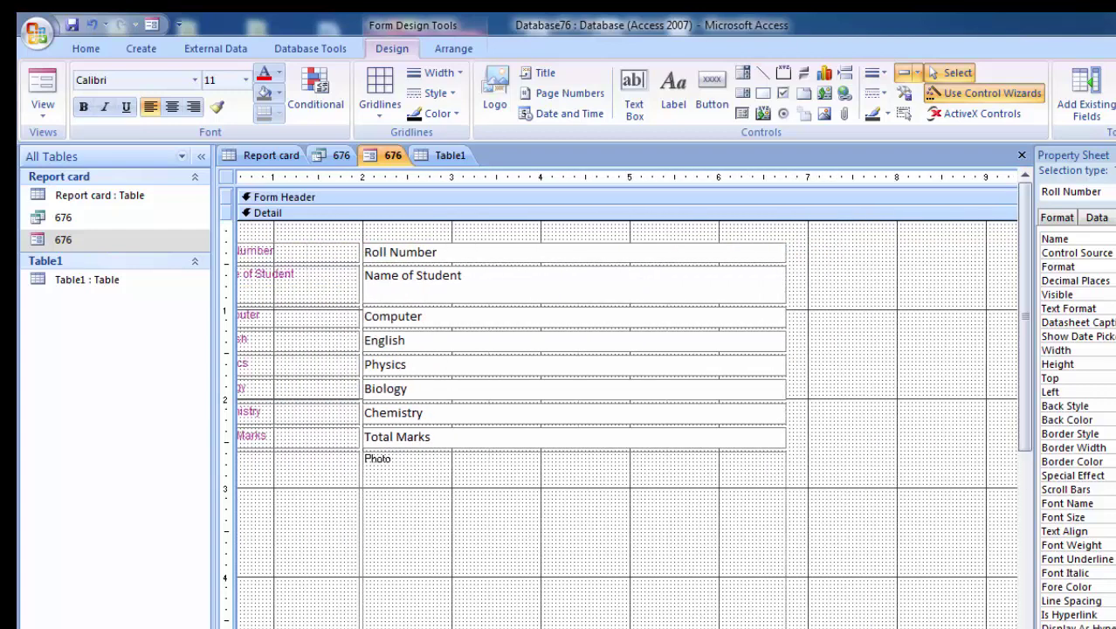
left_click(438, 468)
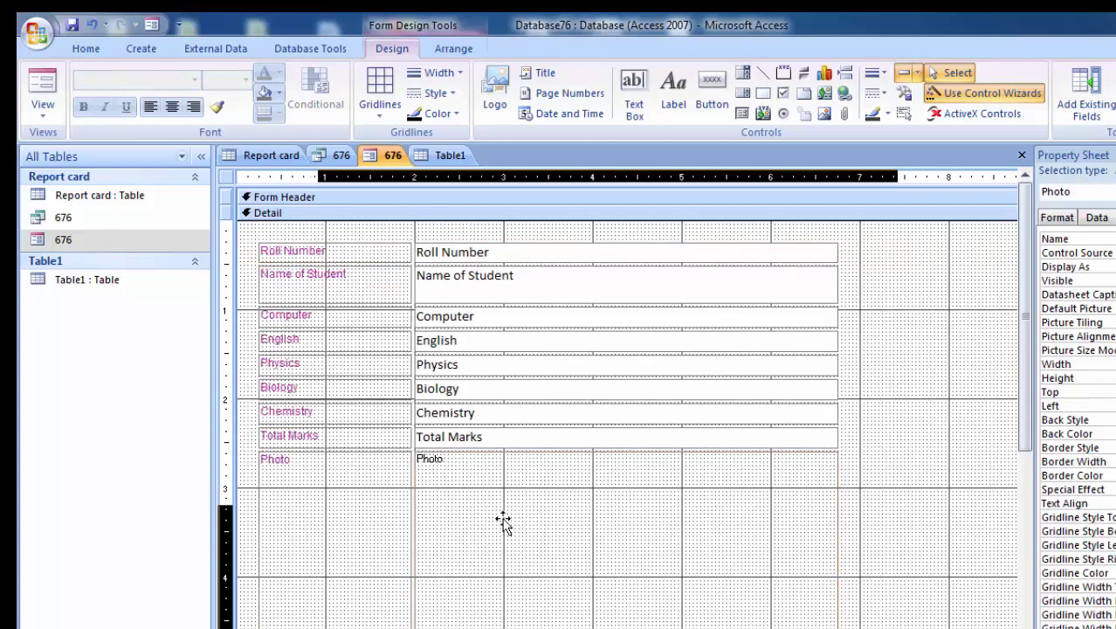
left_click(476, 516)
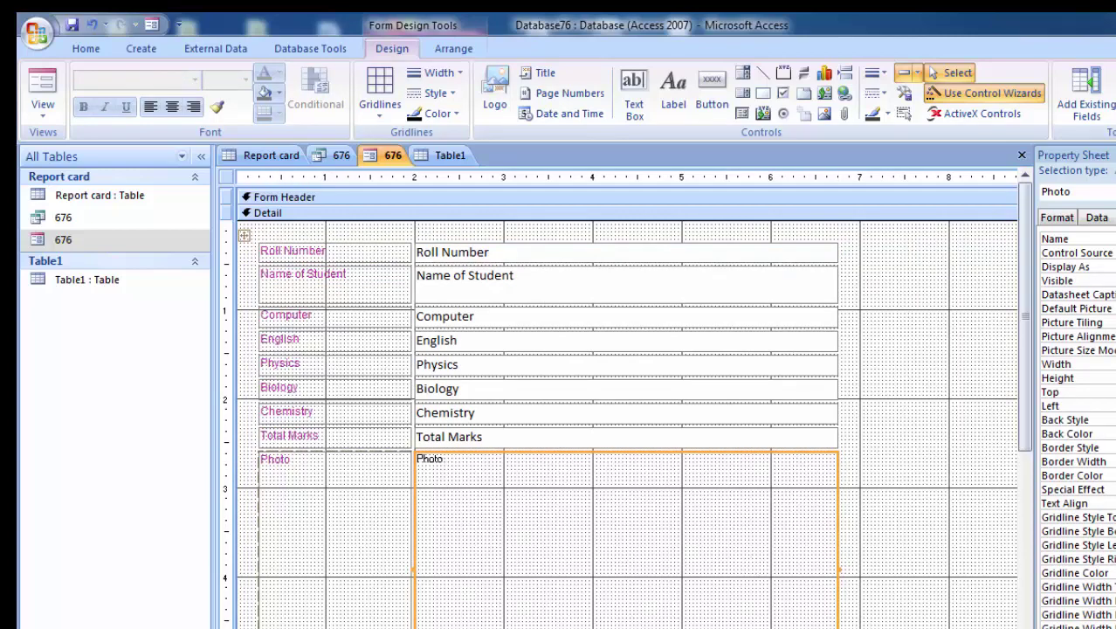
left_click_drag(1022, 391, 1029, 527)
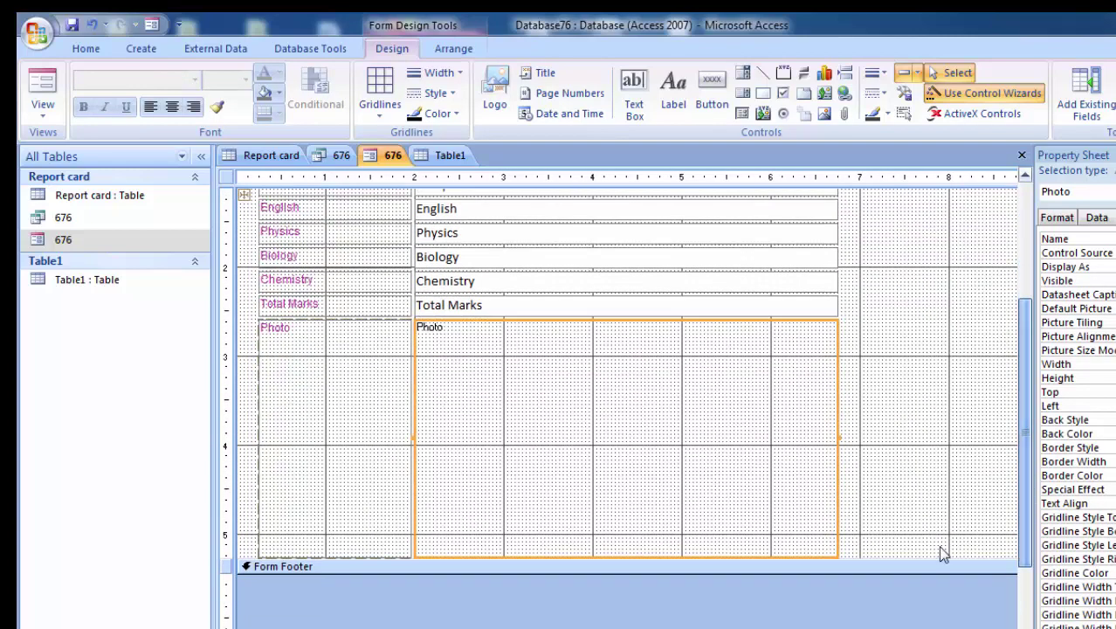
left_click_drag(843, 559, 786, 478)
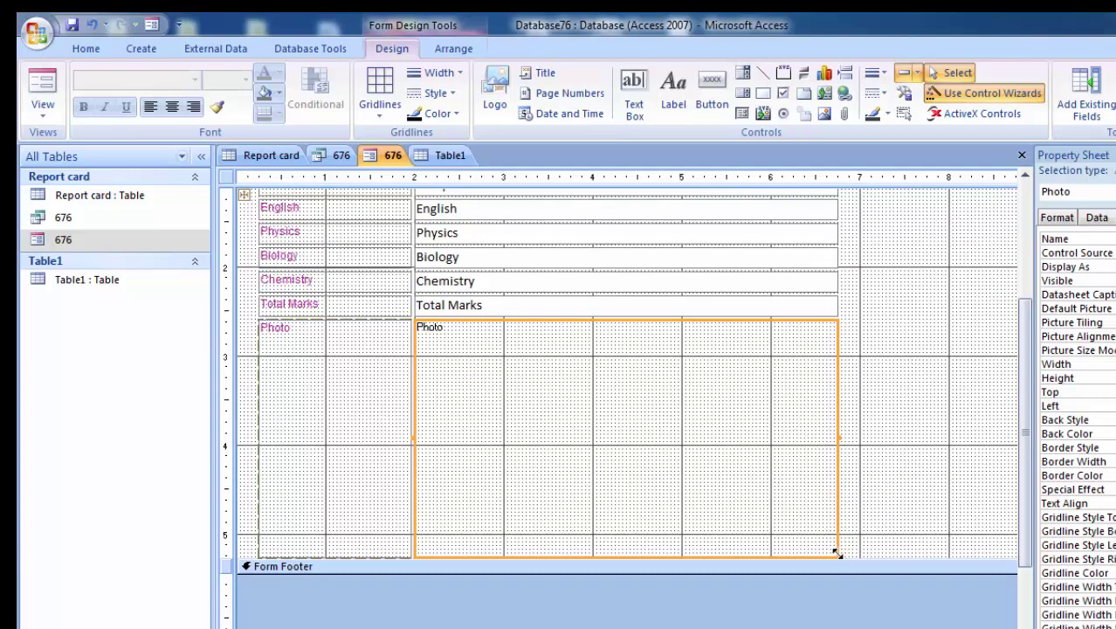
left_click_drag(836, 556, 513, 404)
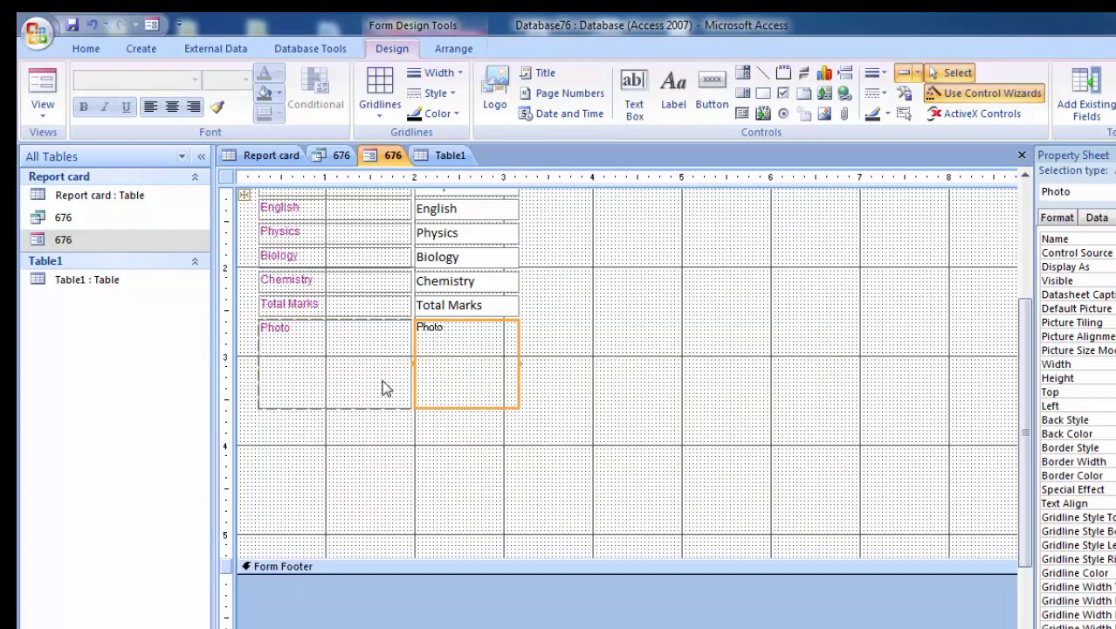
left_click(712, 105)
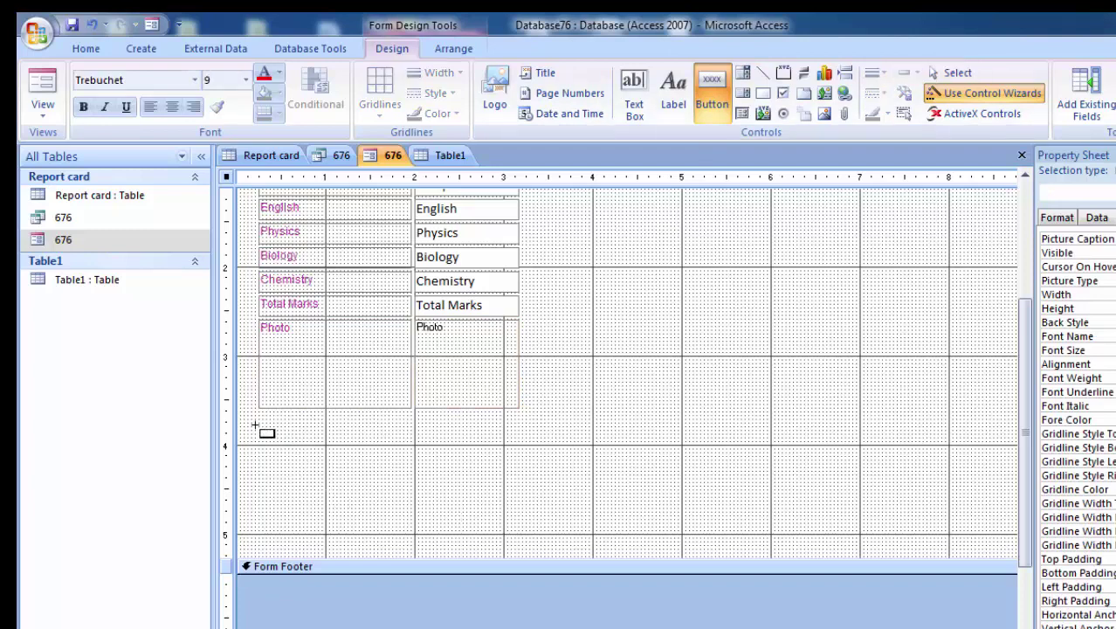
Step: Draw a command button below the Photo field with the Go To Next Record action
left_click_drag(255, 426, 364, 471)
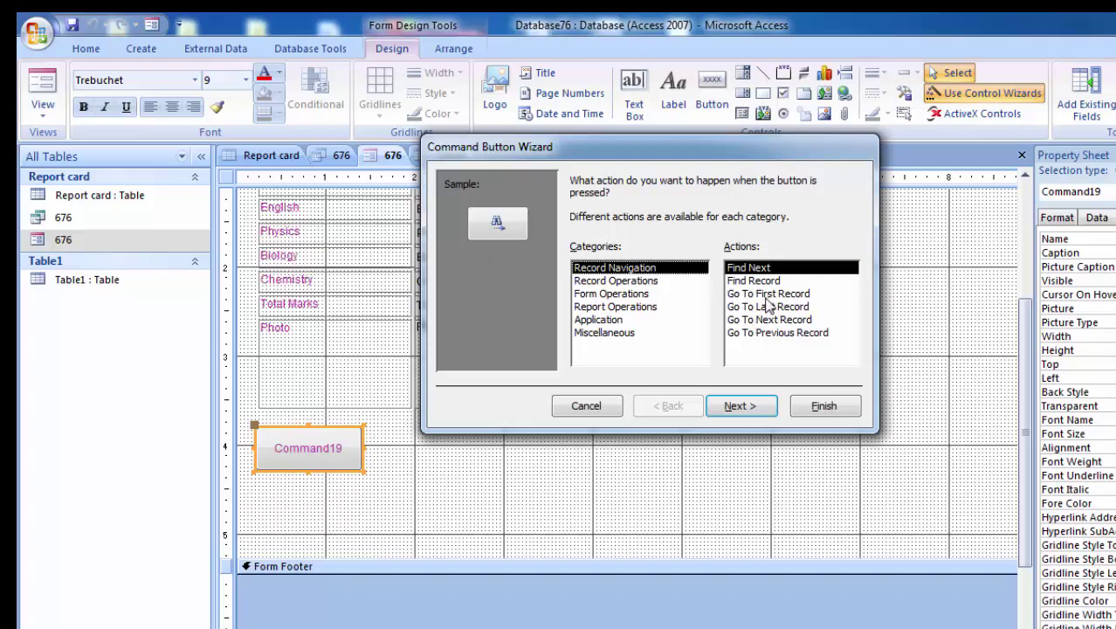
left_click(769, 295)
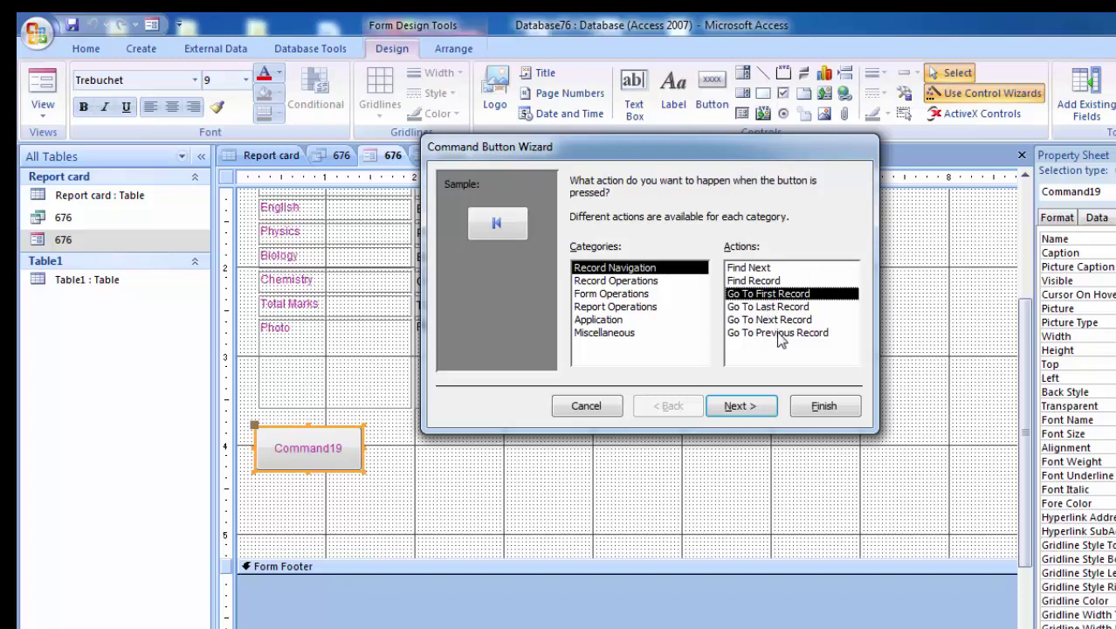
left_click(781, 337)
left_click(784, 321)
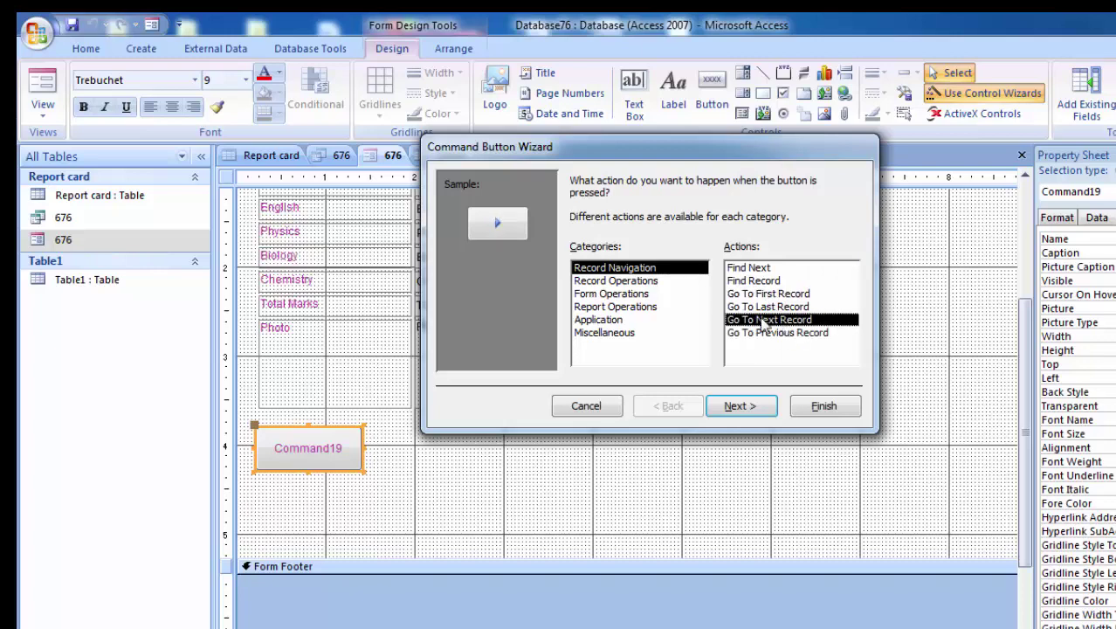
left_click(750, 409)
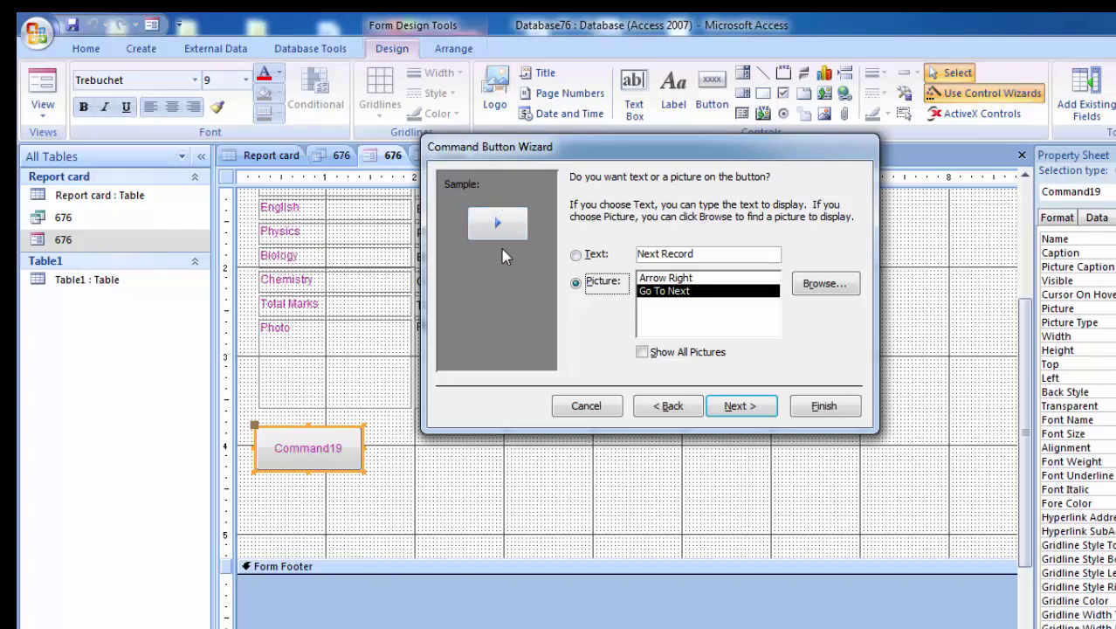
Step: Give the button a right-arrow picture and finish it as Command19
left_click(576, 255)
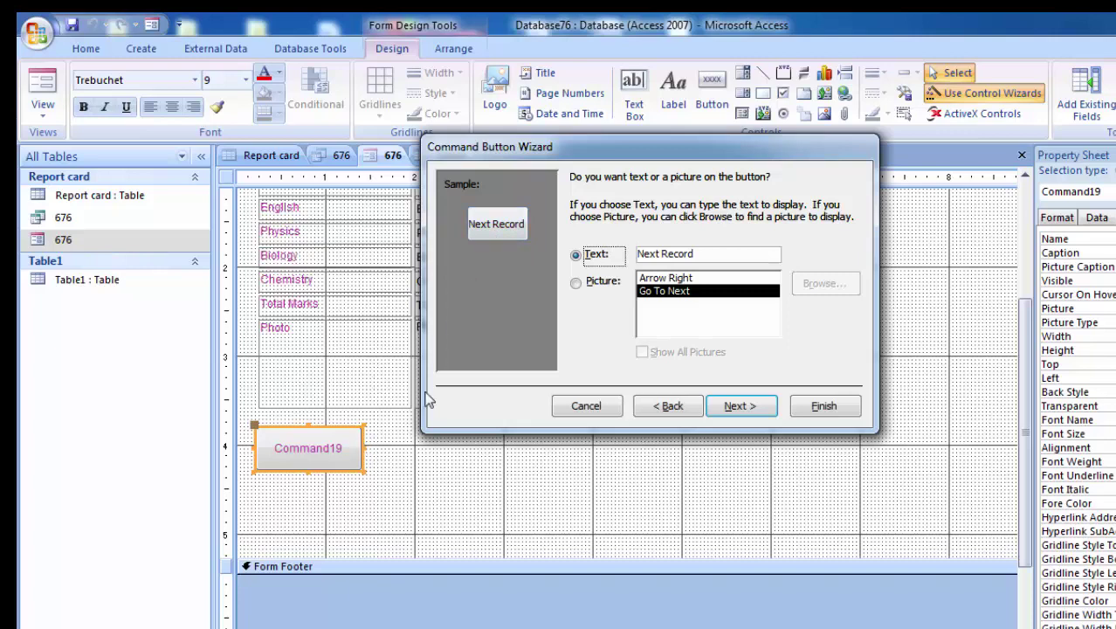
left_click(575, 283)
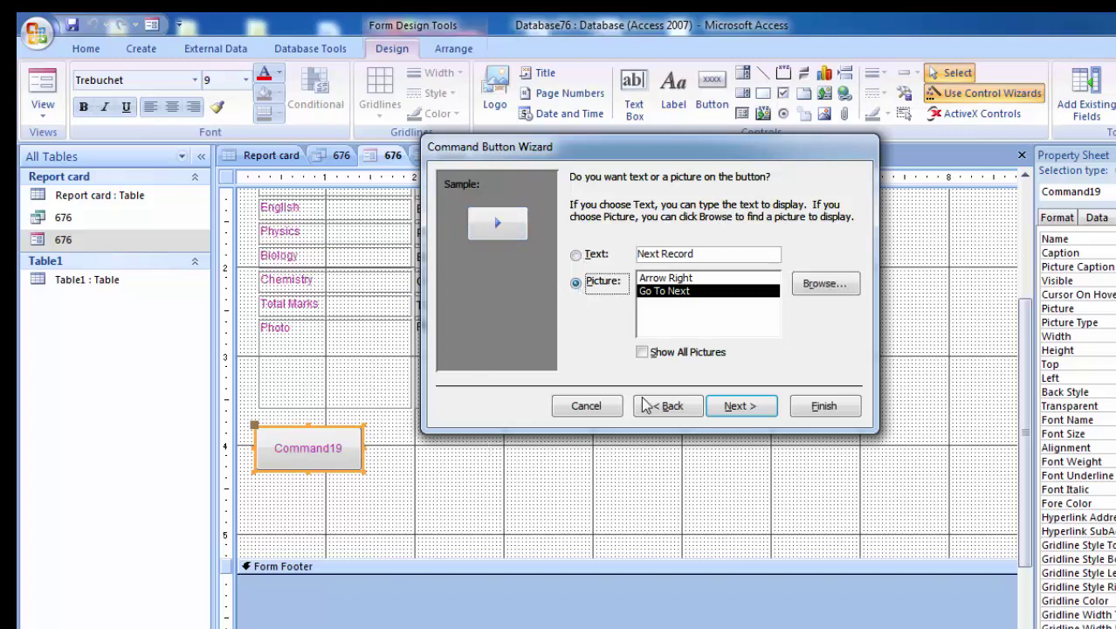
left_click(645, 354)
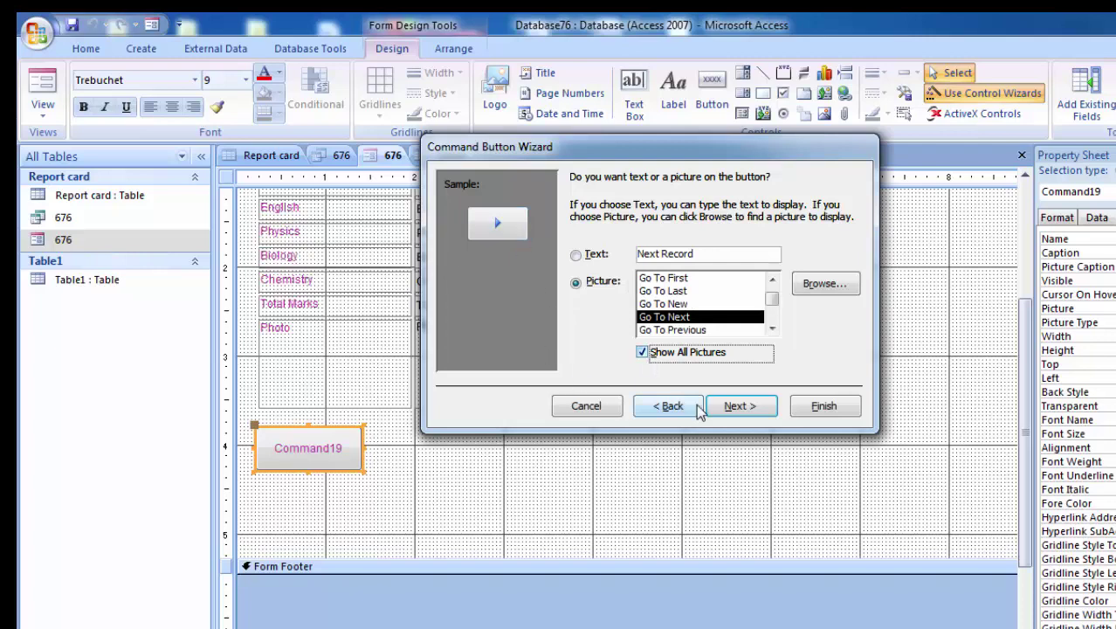
left_click(758, 410)
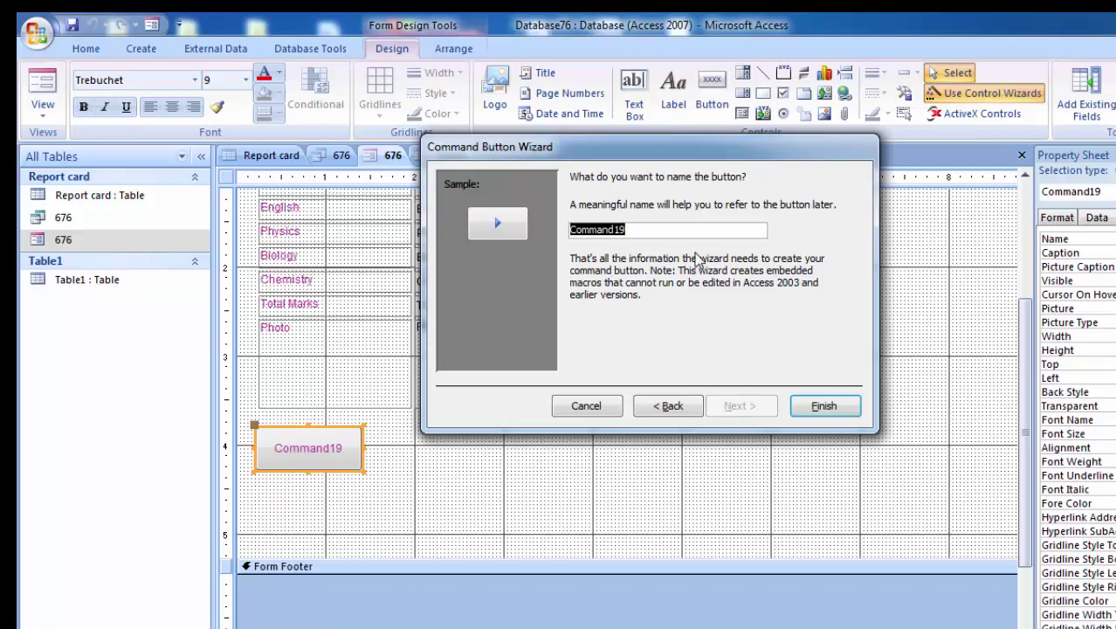
left_click(821, 407)
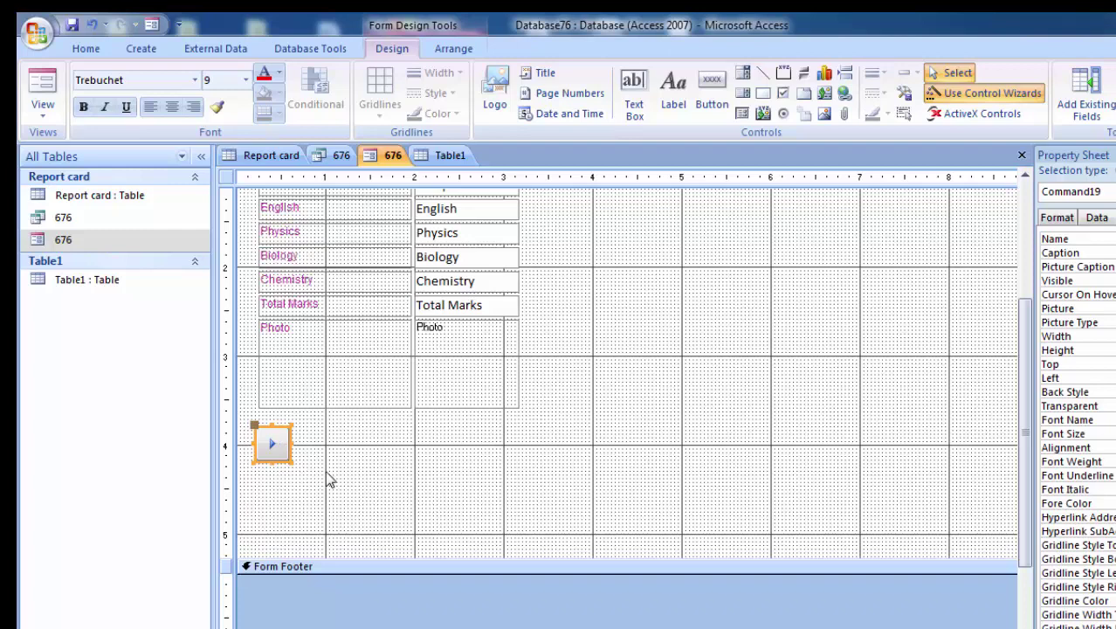
left_click(712, 92)
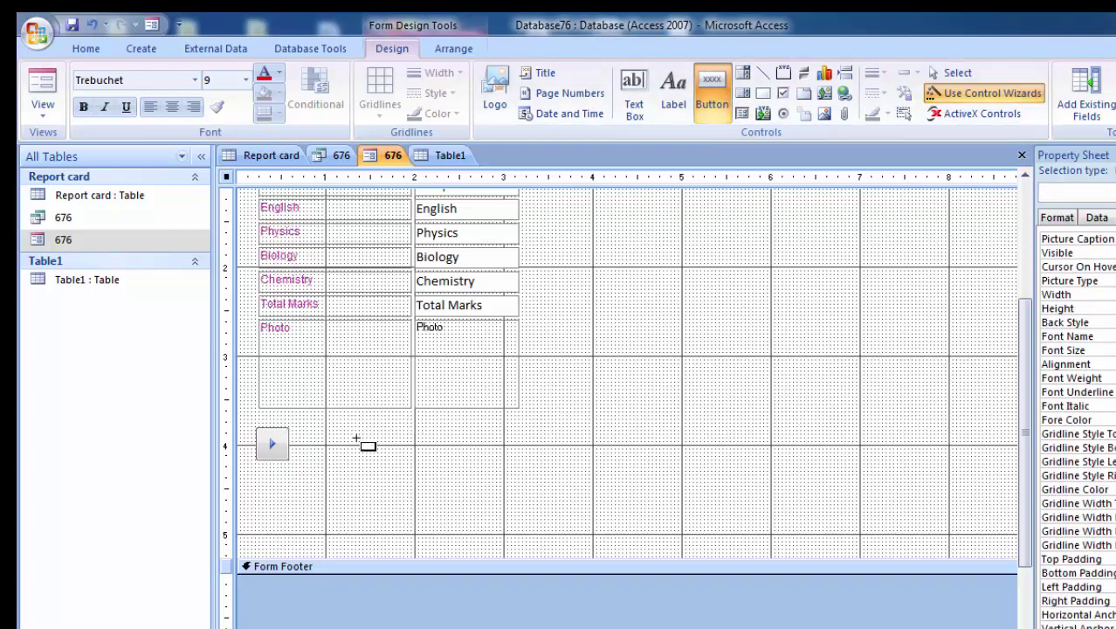
Step: Add Command20 beside the arrow button using Go To First Record and its Go To First picture
left_click_drag(326, 426, 388, 463)
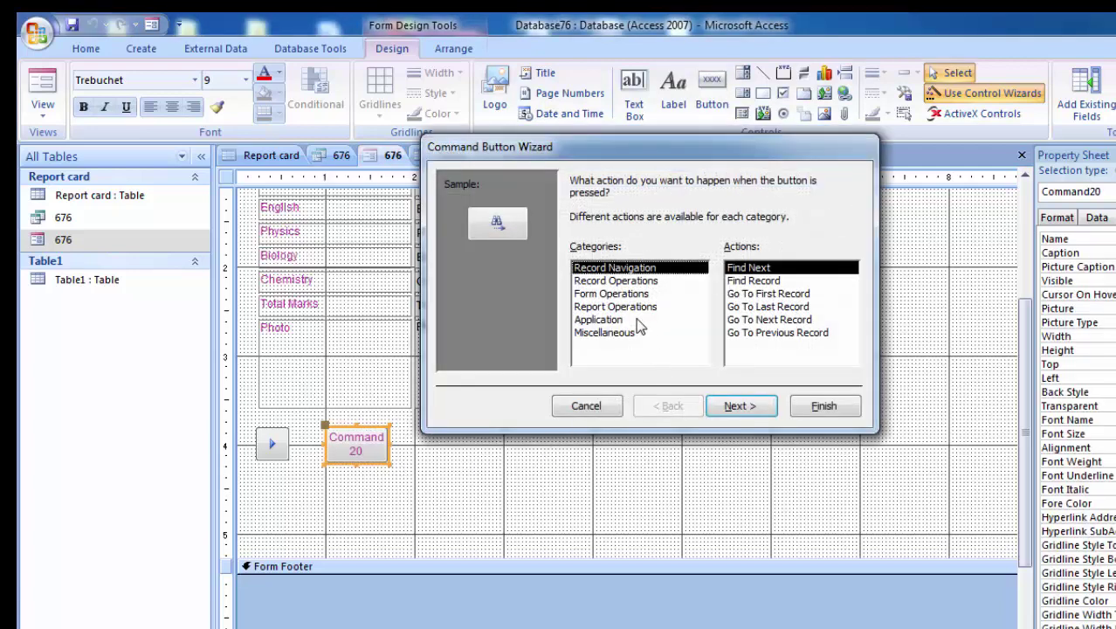
left_click(762, 295)
left_click(738, 405)
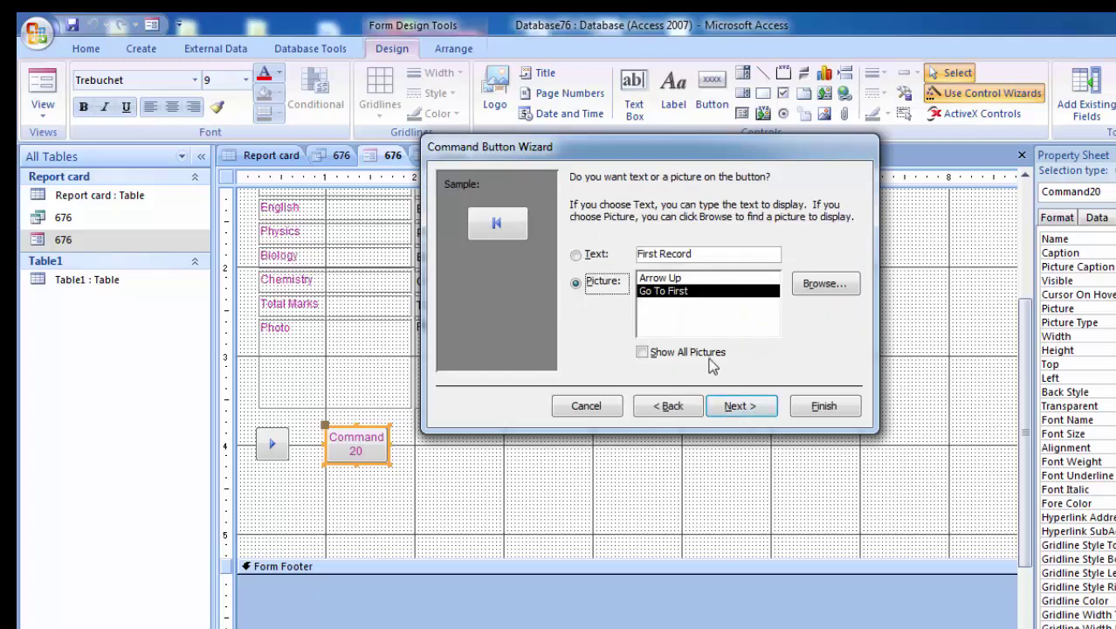
left_click(753, 410)
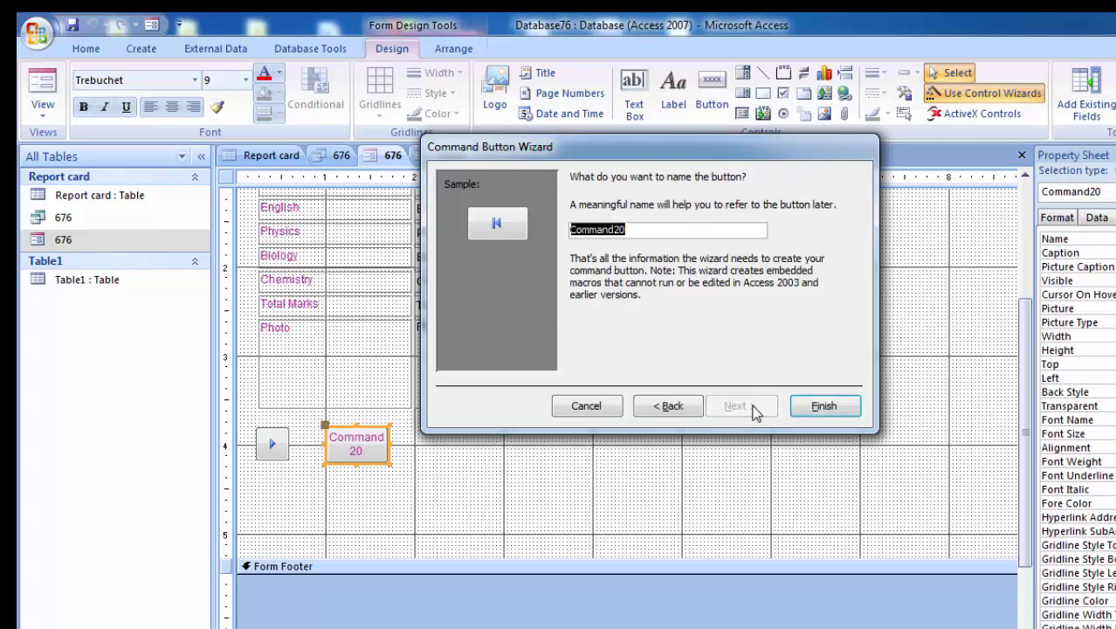
left_click(821, 409)
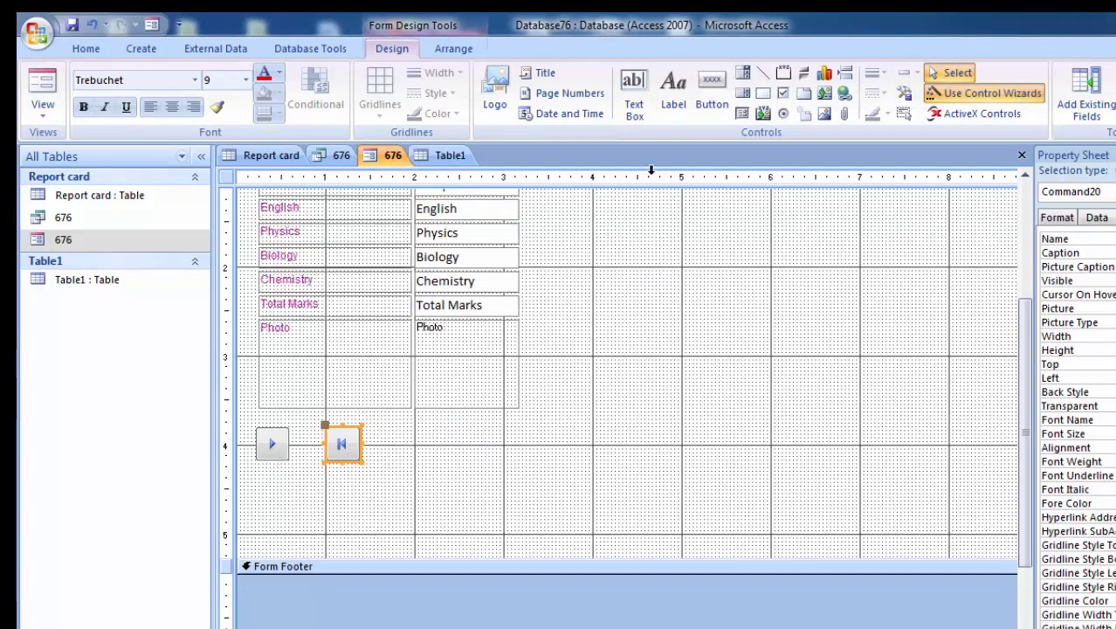
left_click(712, 95)
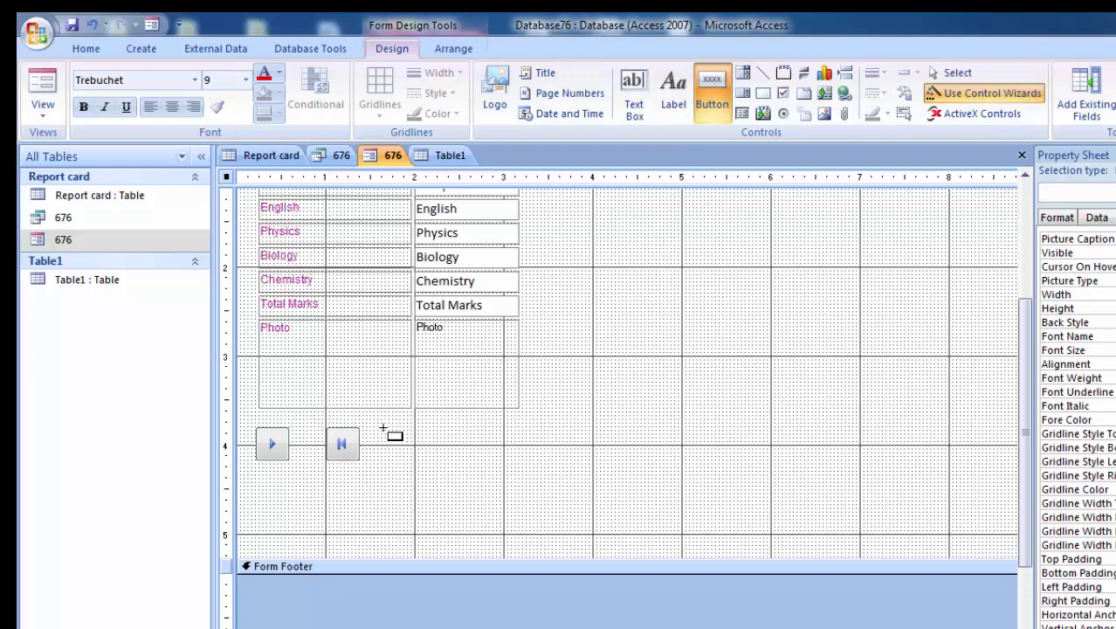
Step: Draw Command21 with the Go To Last Record action and text caption 'Go to Last Record'
left_click_drag(385, 431, 481, 467)
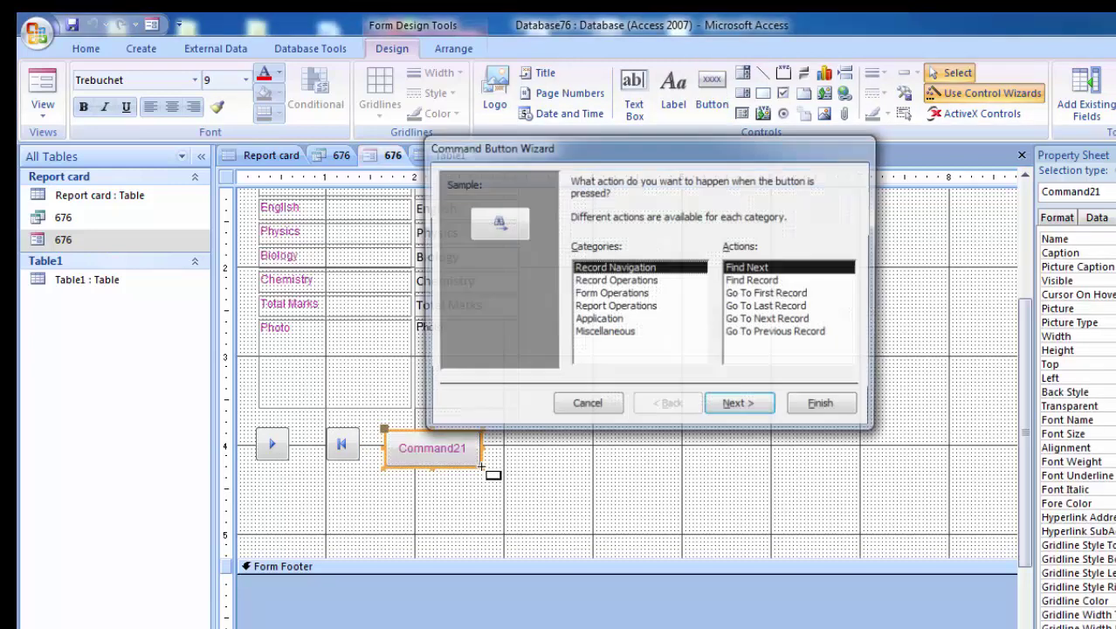
left_click(773, 308)
left_click(743, 415)
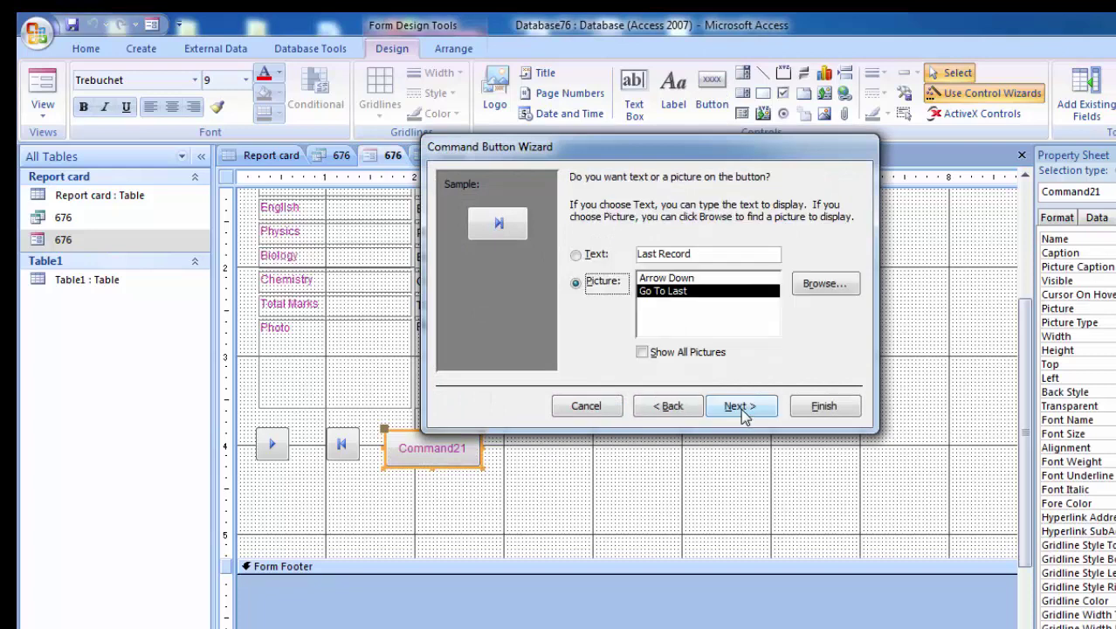
left_click(578, 254)
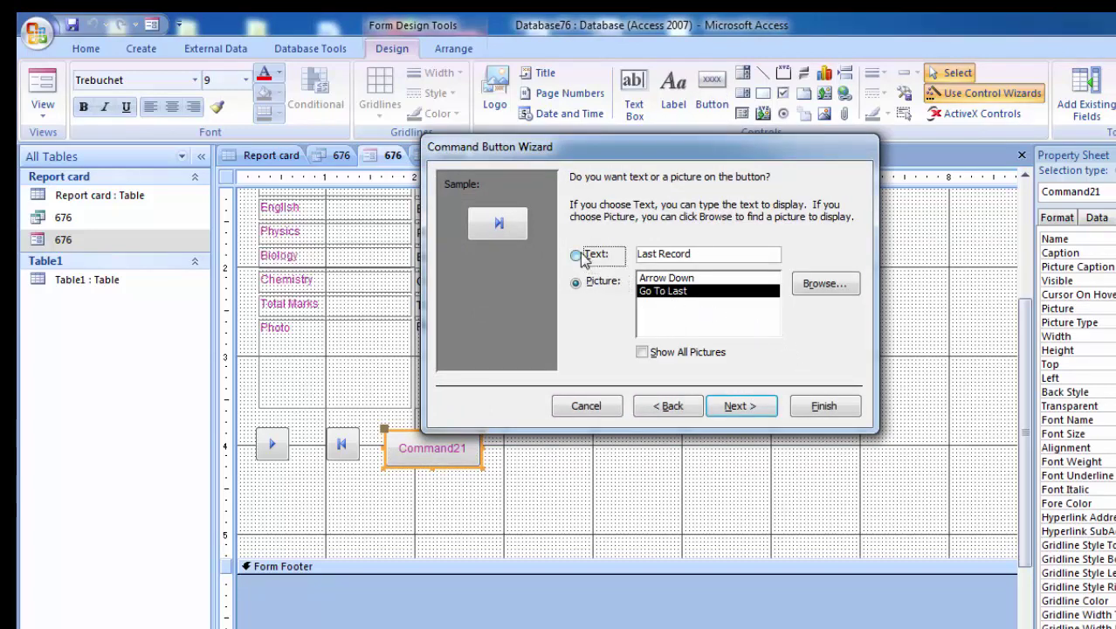
left_click(642, 254)
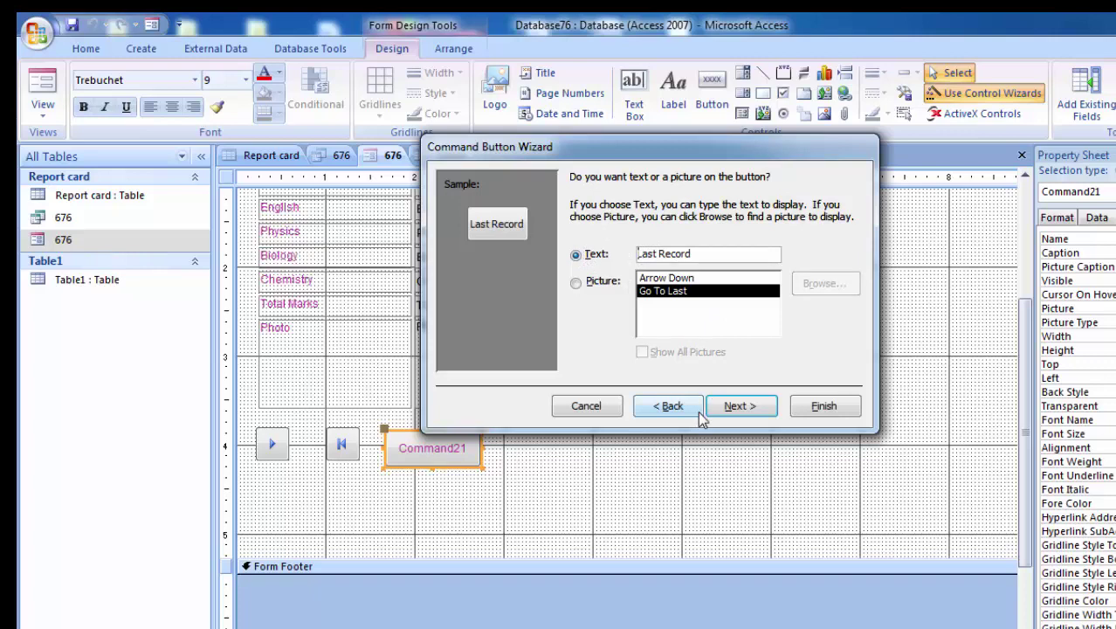
type("Go ")
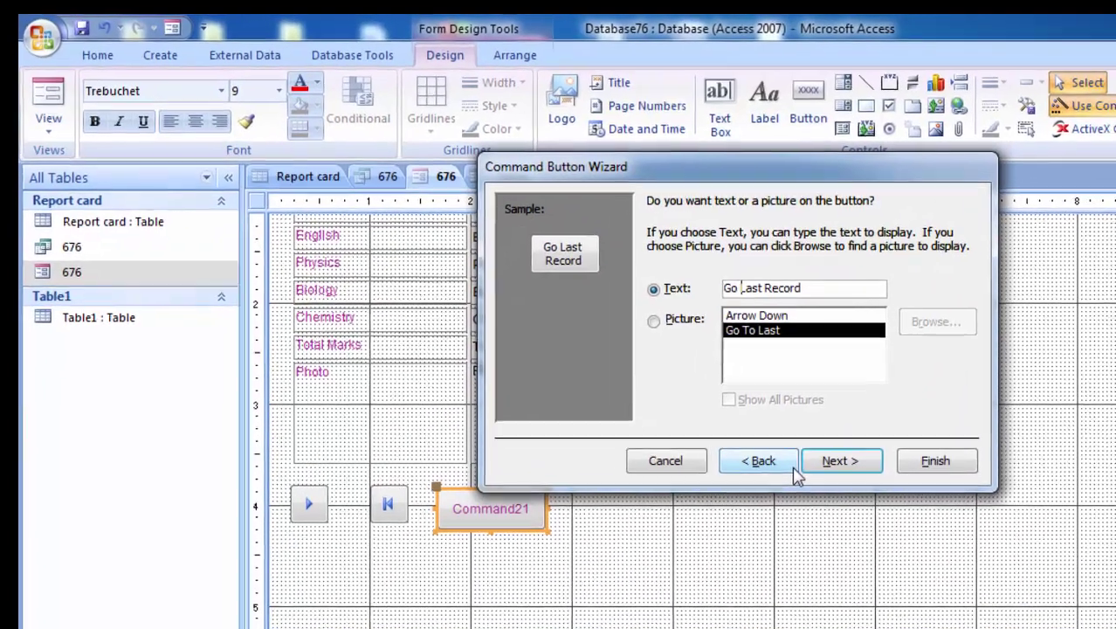
type("ti")
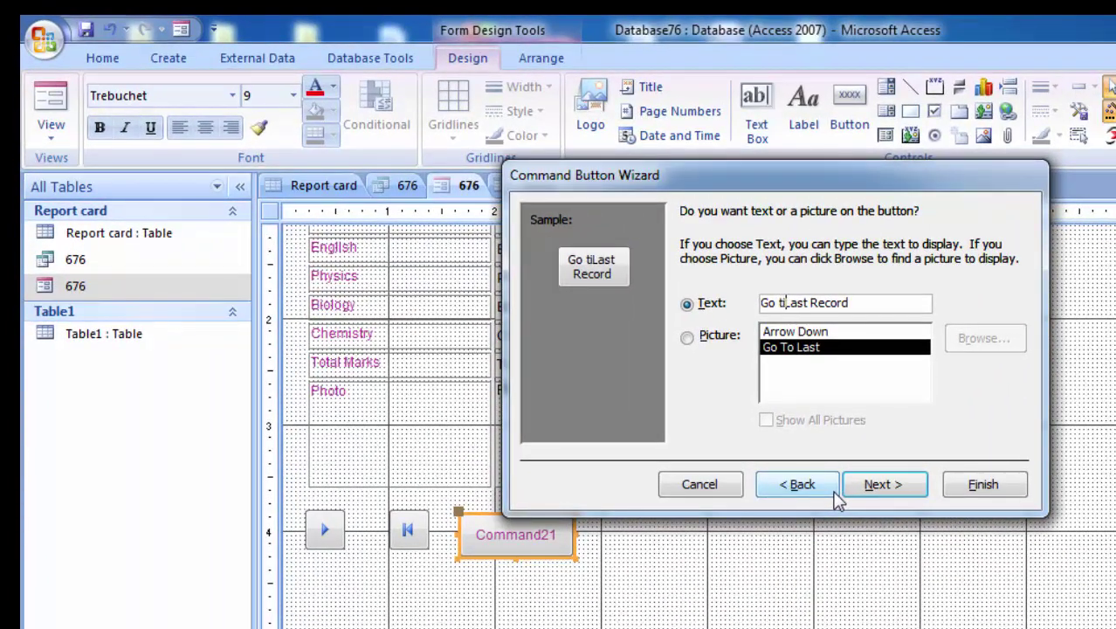
key("BackSpace")
type("o")
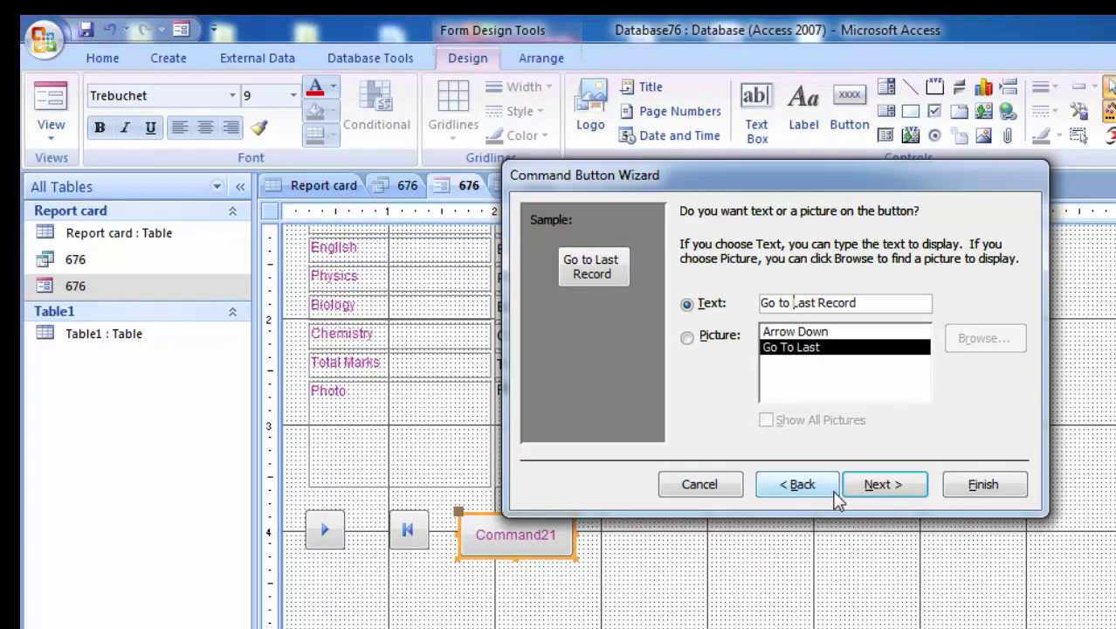
left_click(873, 484)
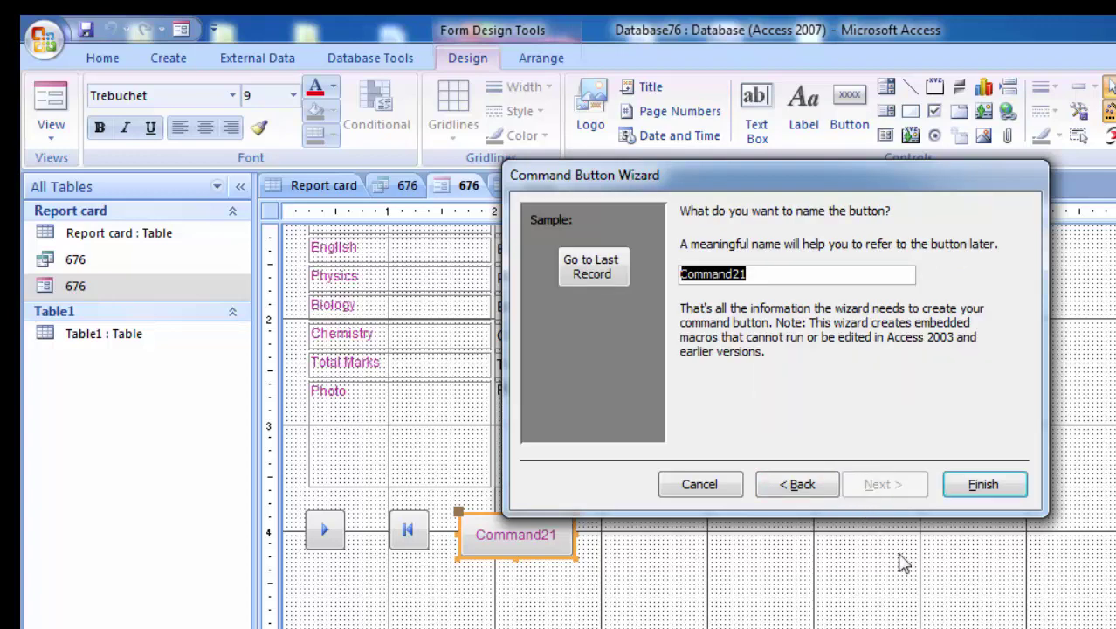
left_click(987, 485)
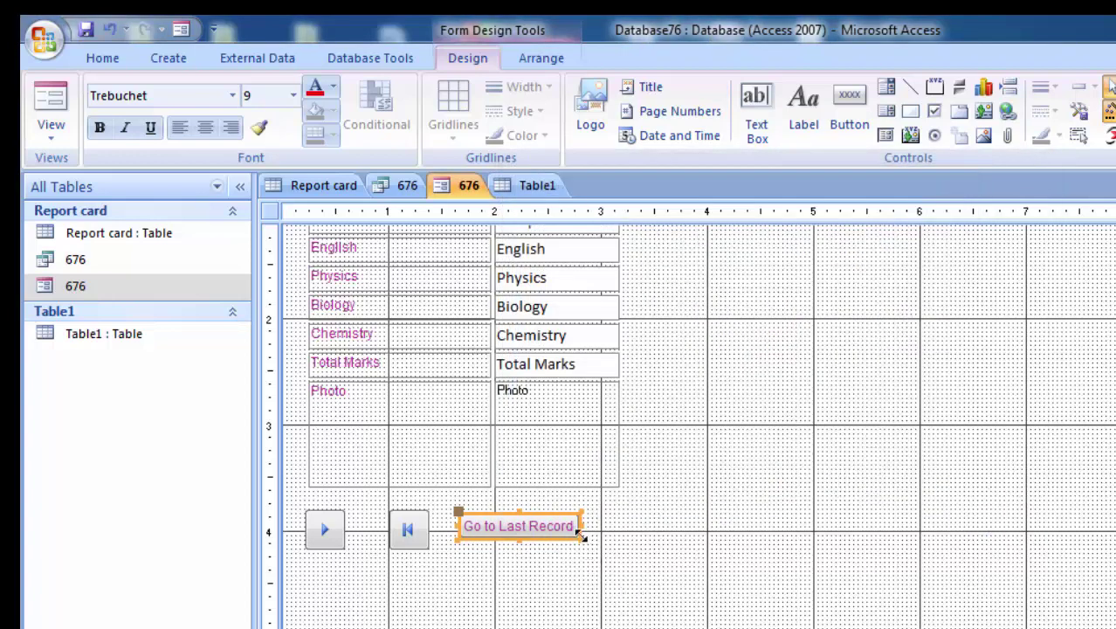
Step: Widen the Go to Last Record button and set its font colour to Automatic black
left_click_drag(582, 539, 444, 533)
left_click(575, 533)
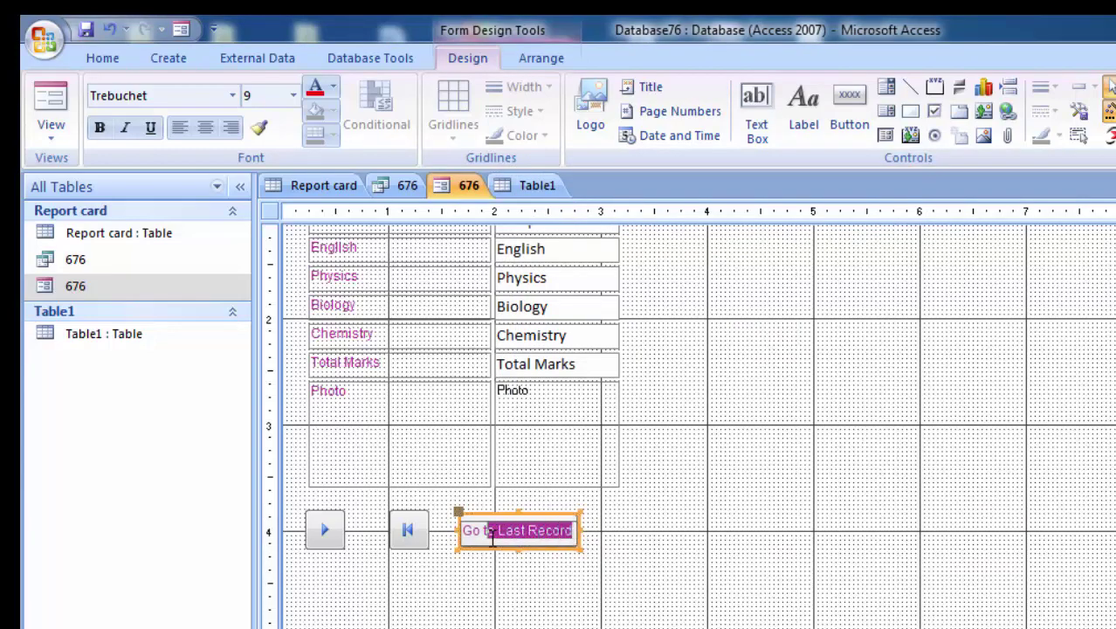
key("F4")
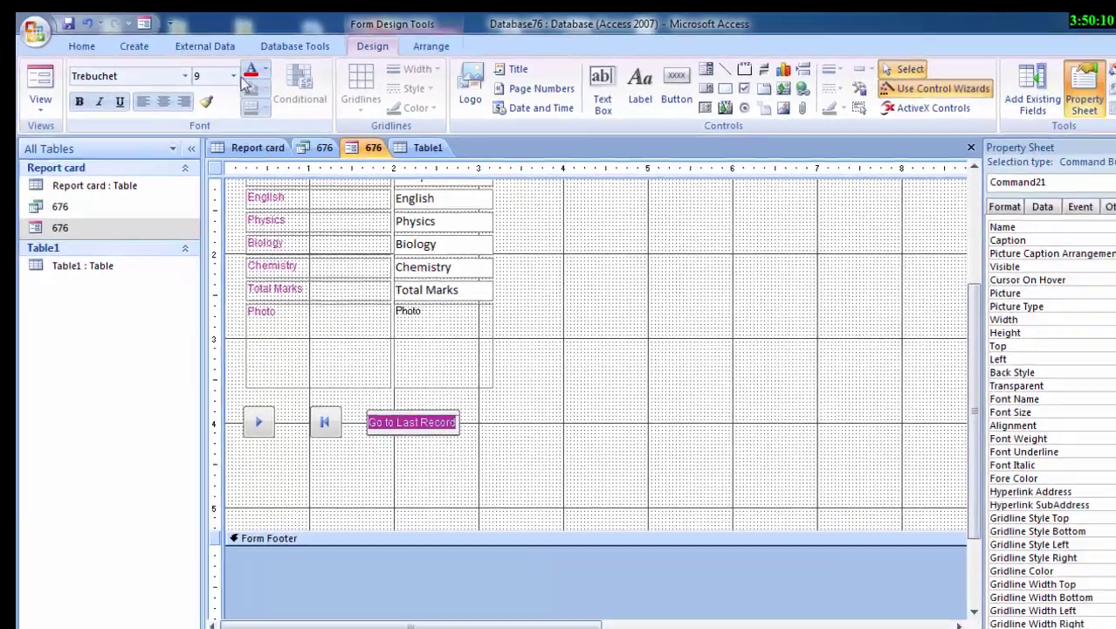
left_click(252, 68)
left_click(242, 87)
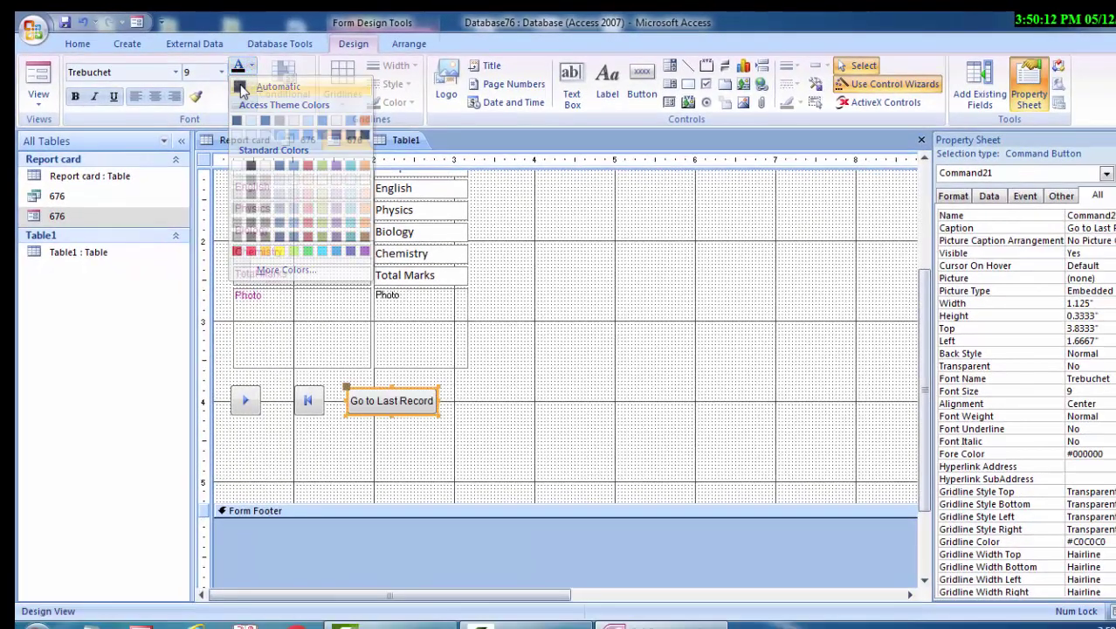
left_click(467, 431)
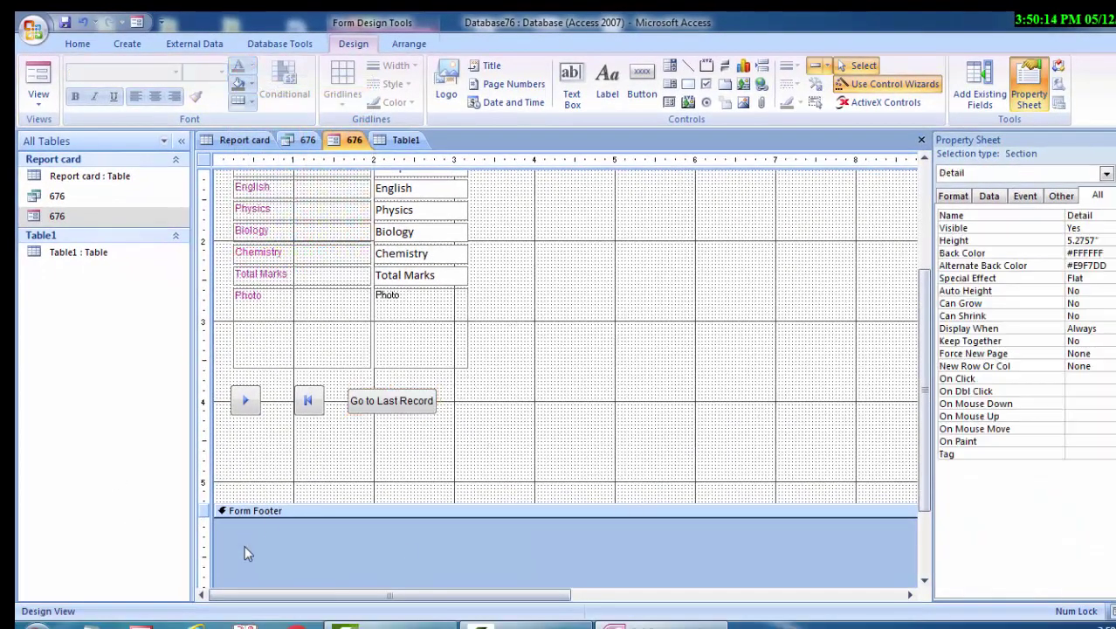
left_click(642, 83)
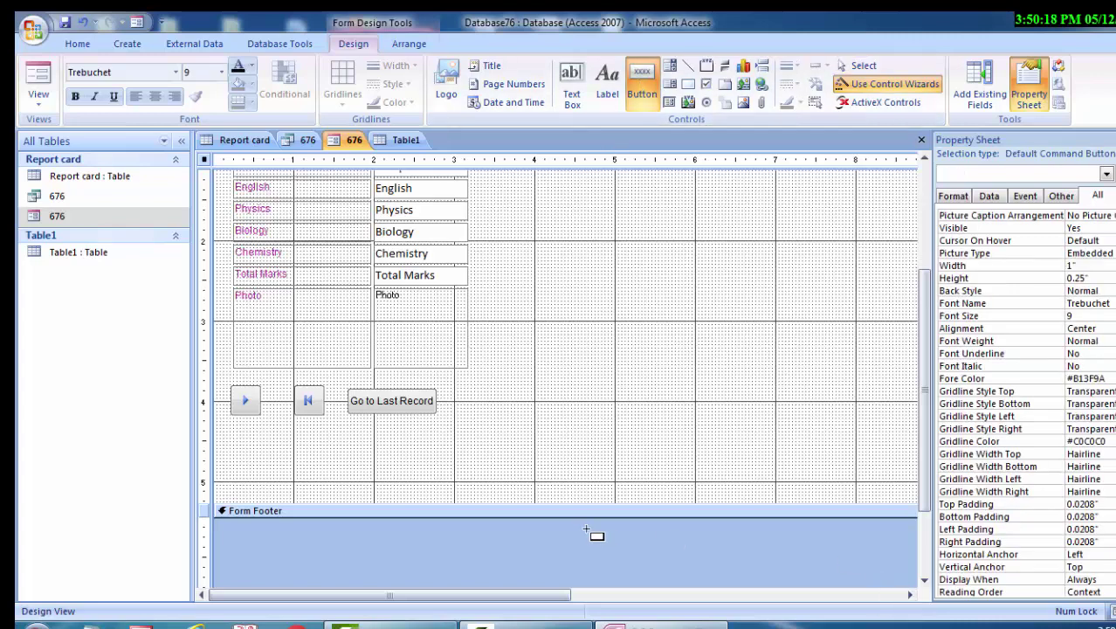
Step: Draw Command22 as a Save Record button with a check-mark picture beside Go to Last Record
left_click_drag(466, 388, 547, 423)
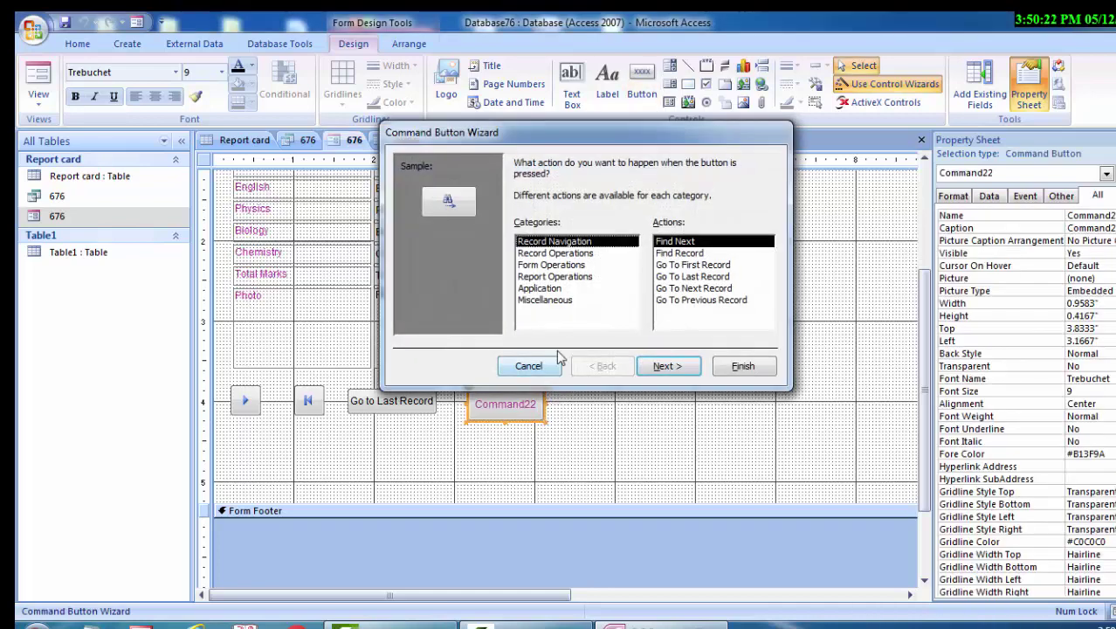
left_click(553, 278)
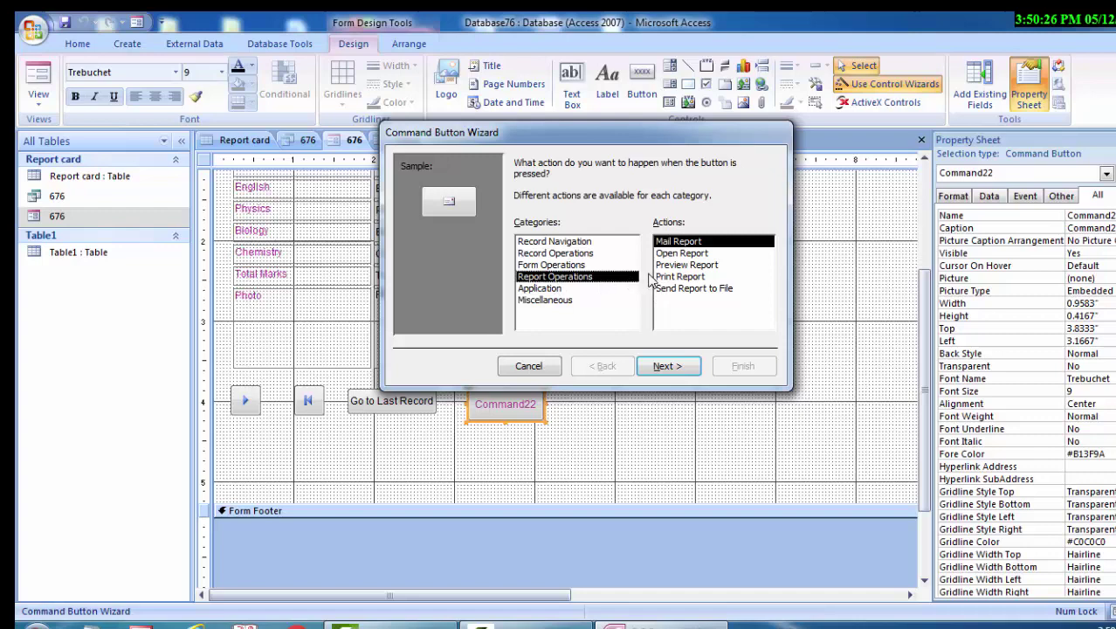
left_click(573, 268)
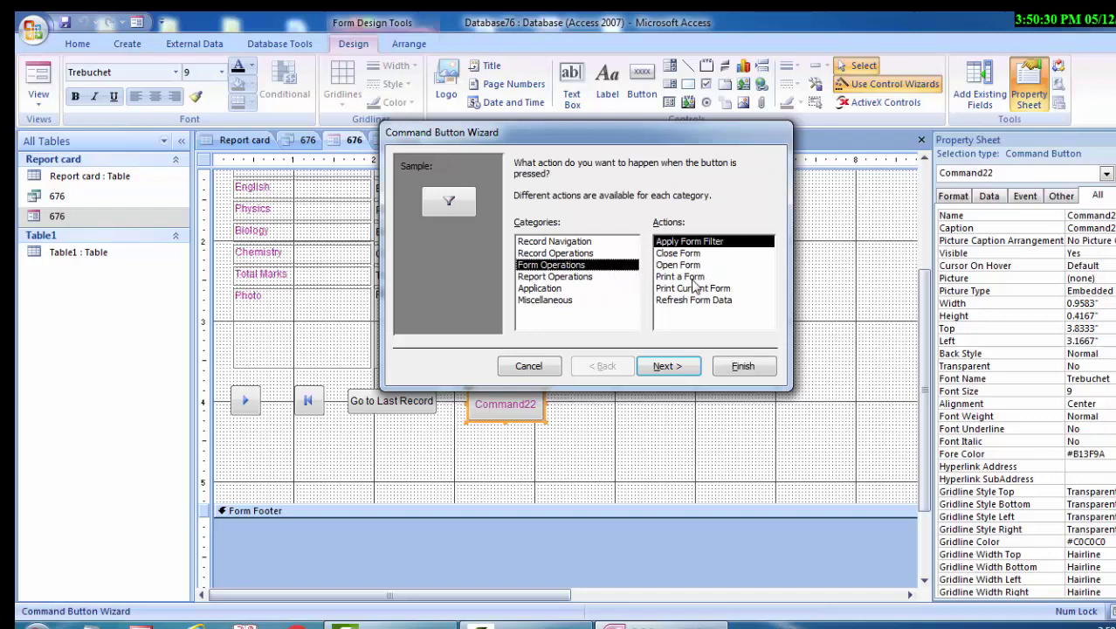
left_click(574, 254)
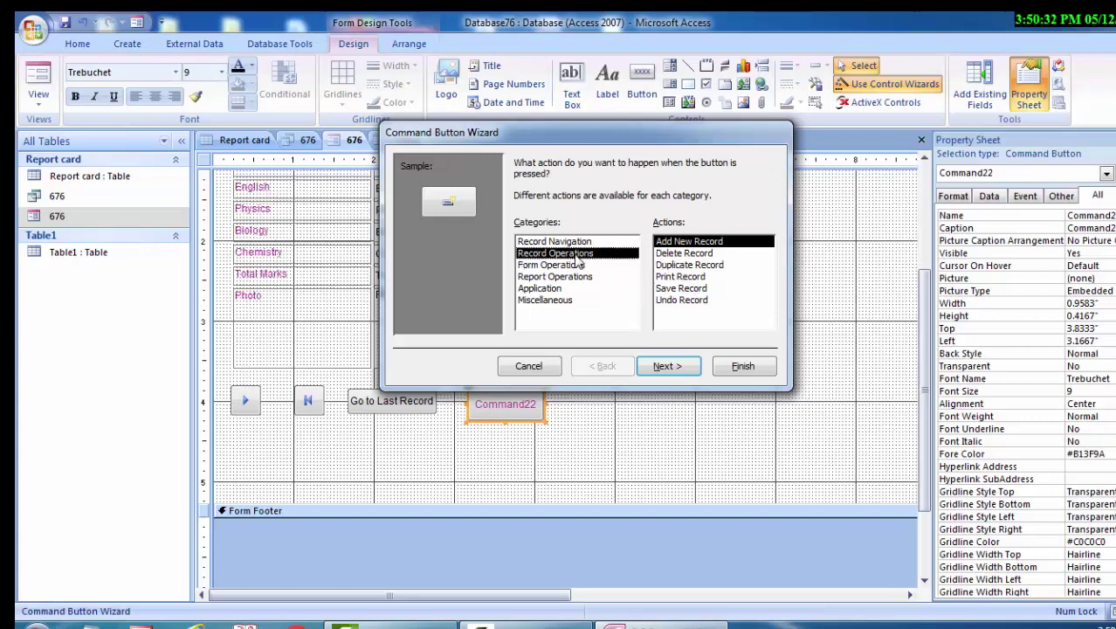
left_click(698, 289)
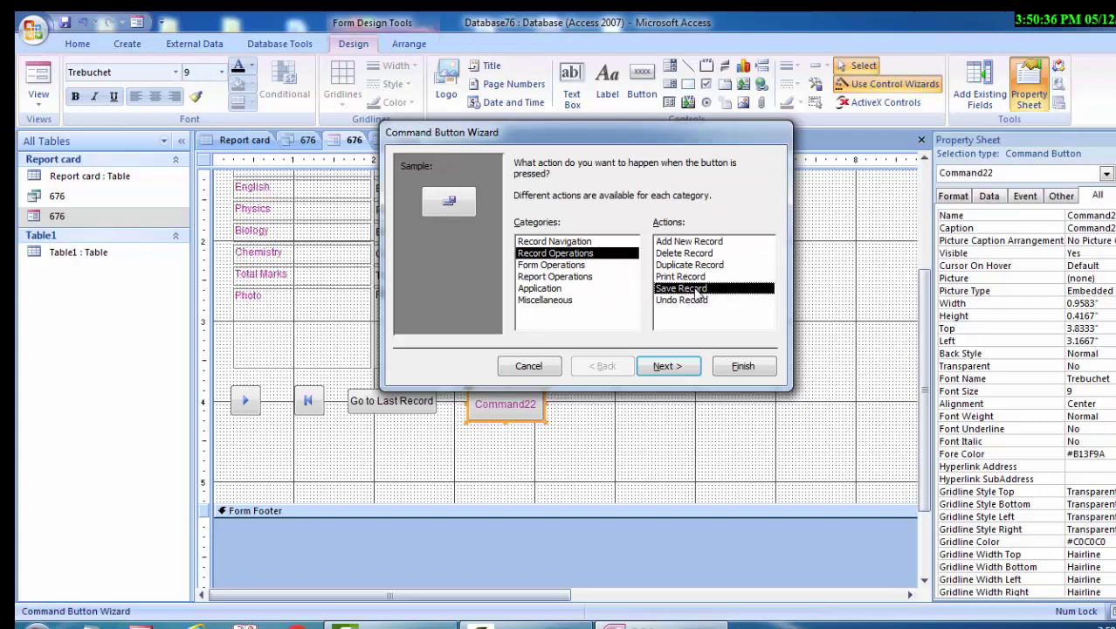
left_click(668, 367)
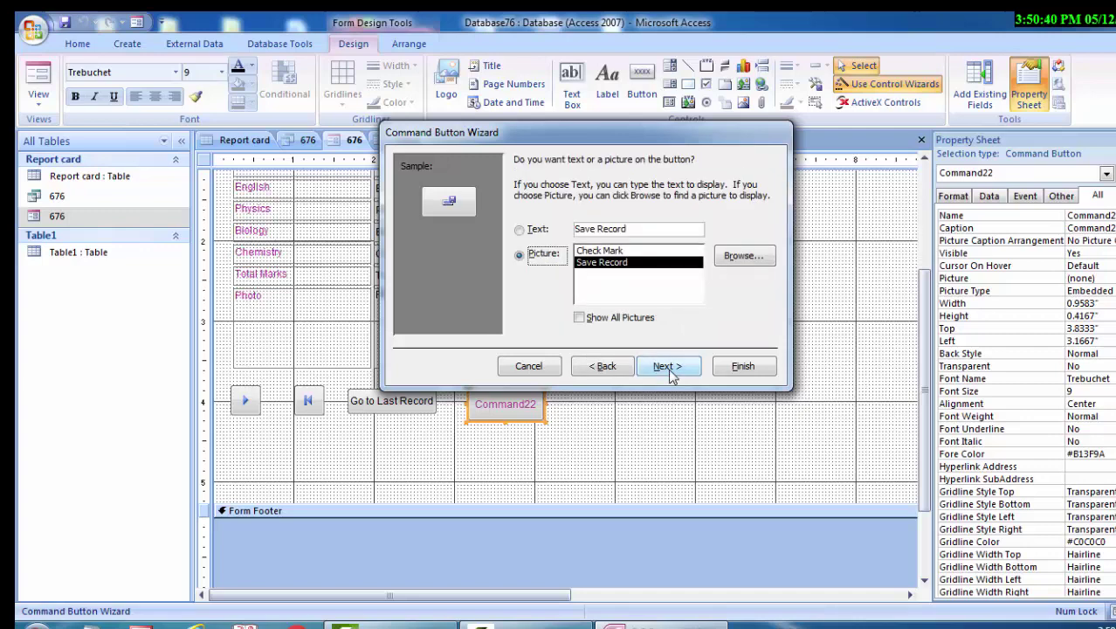
left_click(597, 252)
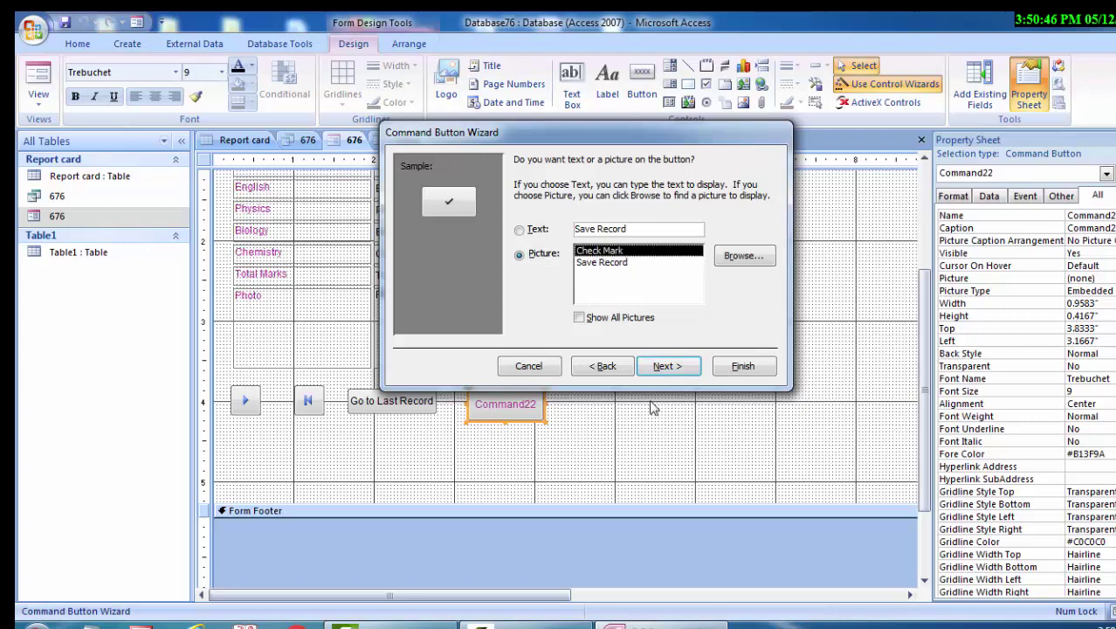
left_click(665, 366)
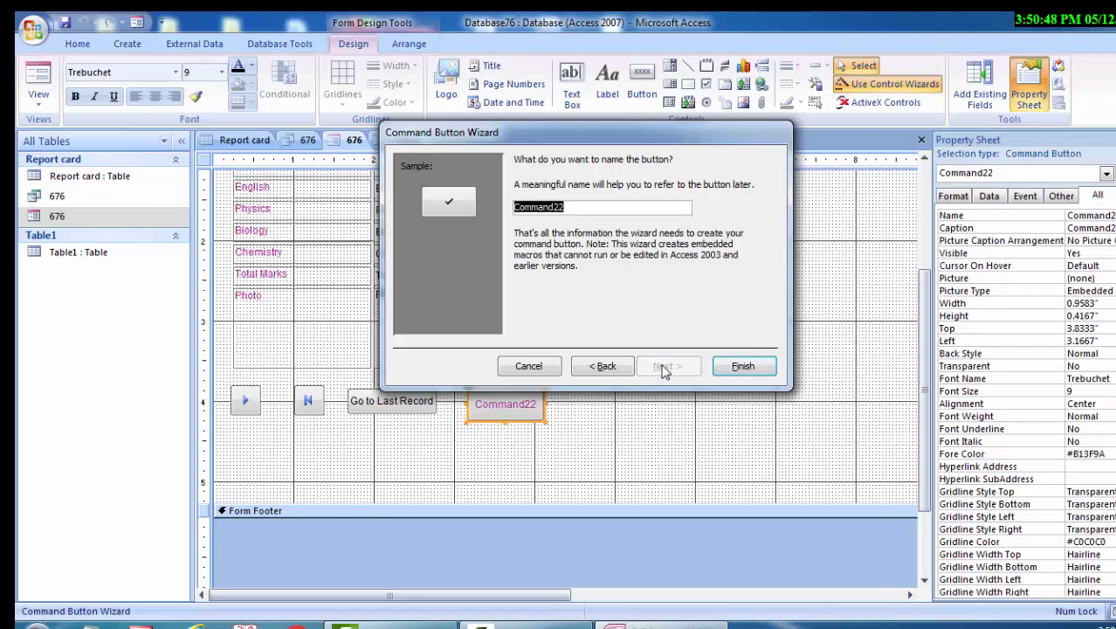
left_click(747, 367)
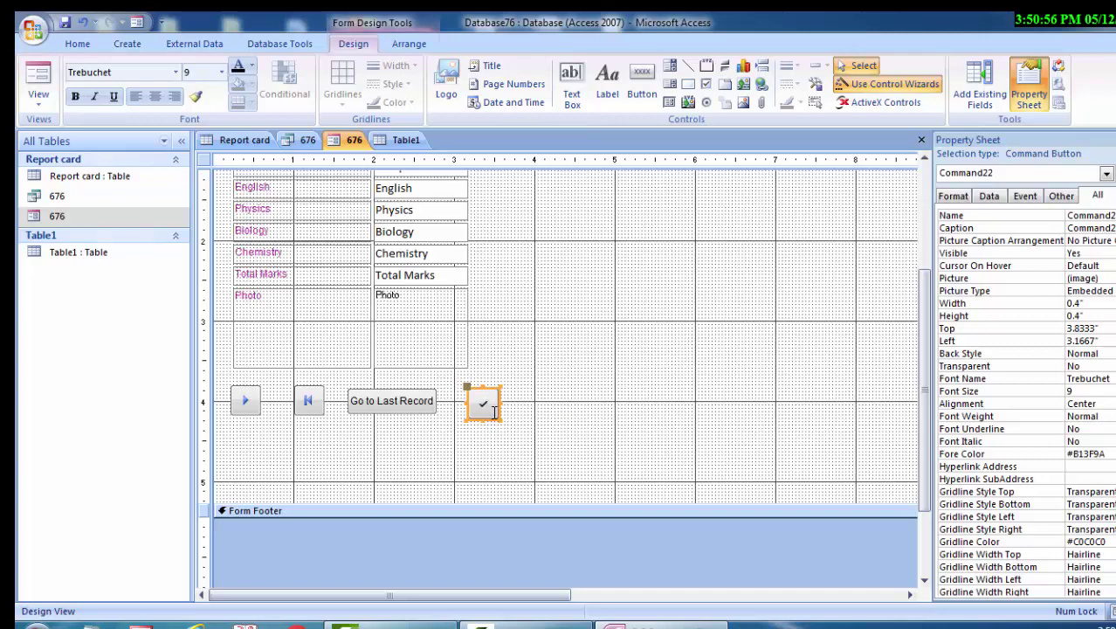
left_click(411, 303)
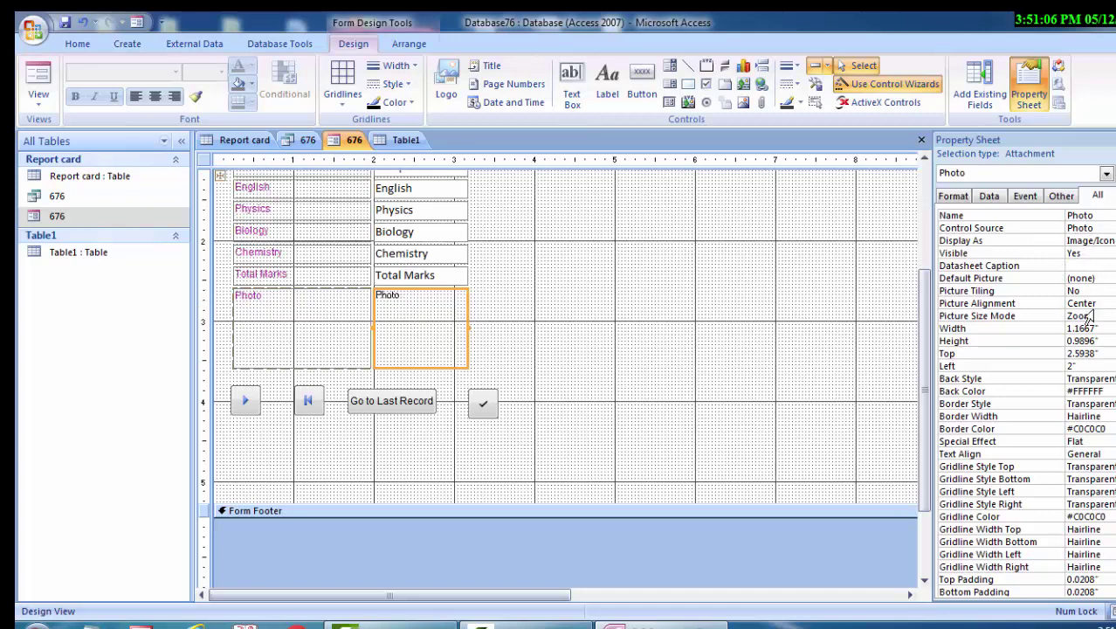
Step: Switch the 676 form to Form View and open the Attachments dialog for record 1's Photo field
left_click(325, 327)
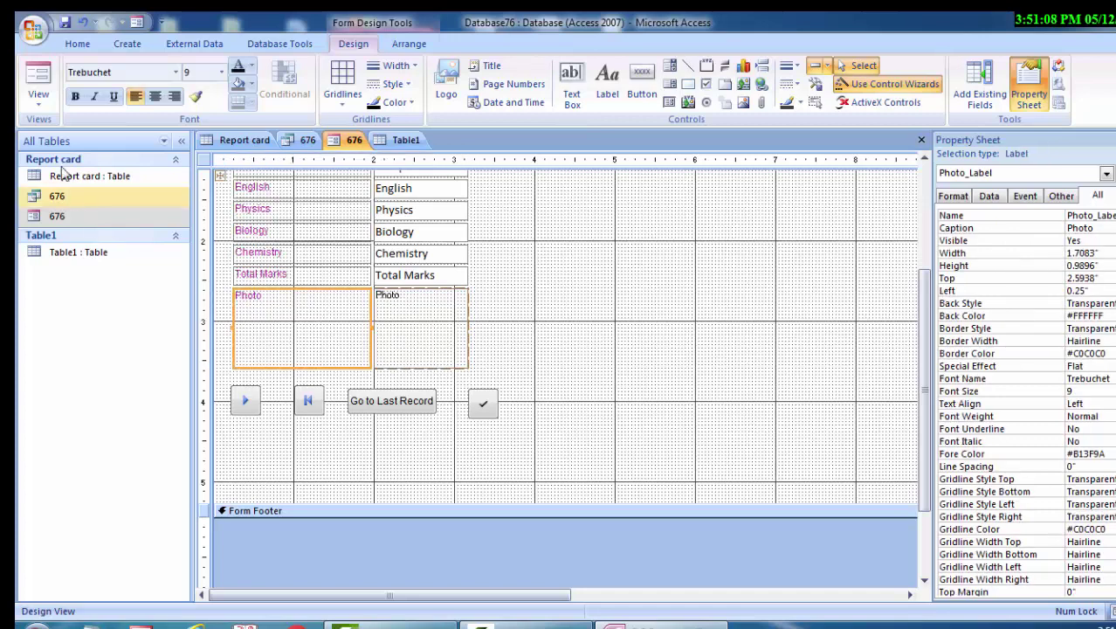
left_click(42, 104)
left_click(59, 131)
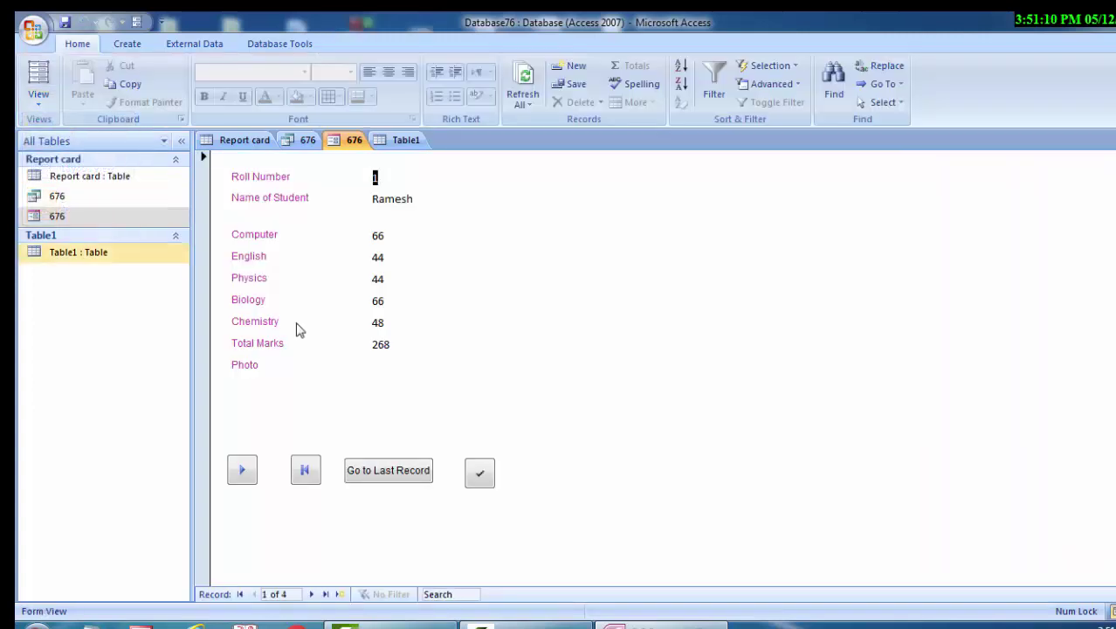
left_click(384, 370)
left_click(418, 339)
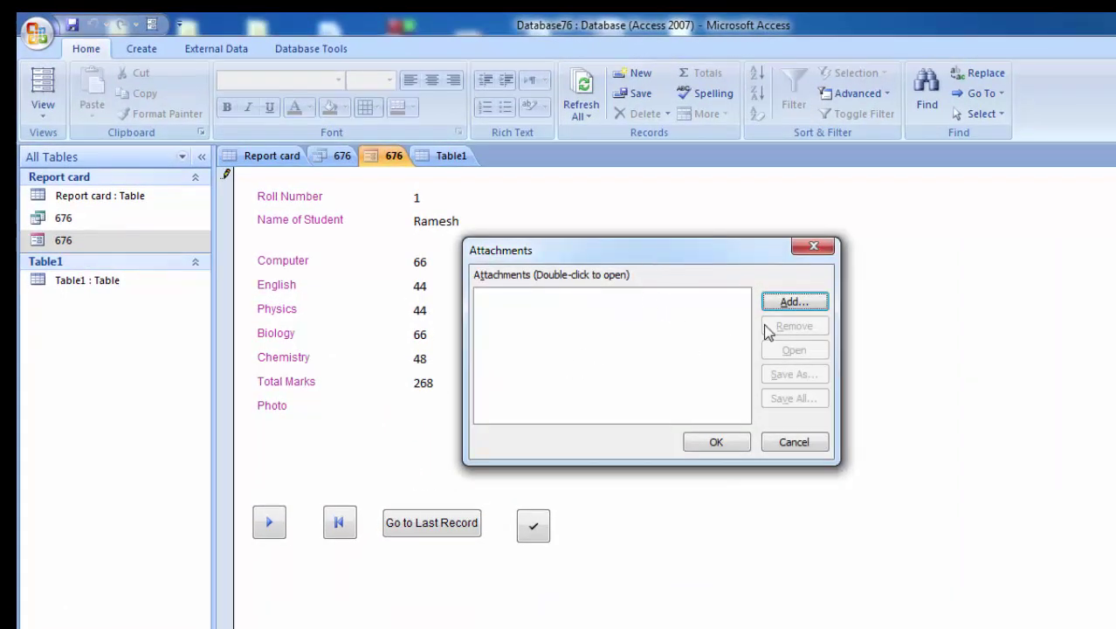
Step: Add prabhu.png from the Desktop's my record folder to record 1's Photo attachments
left_click(789, 302)
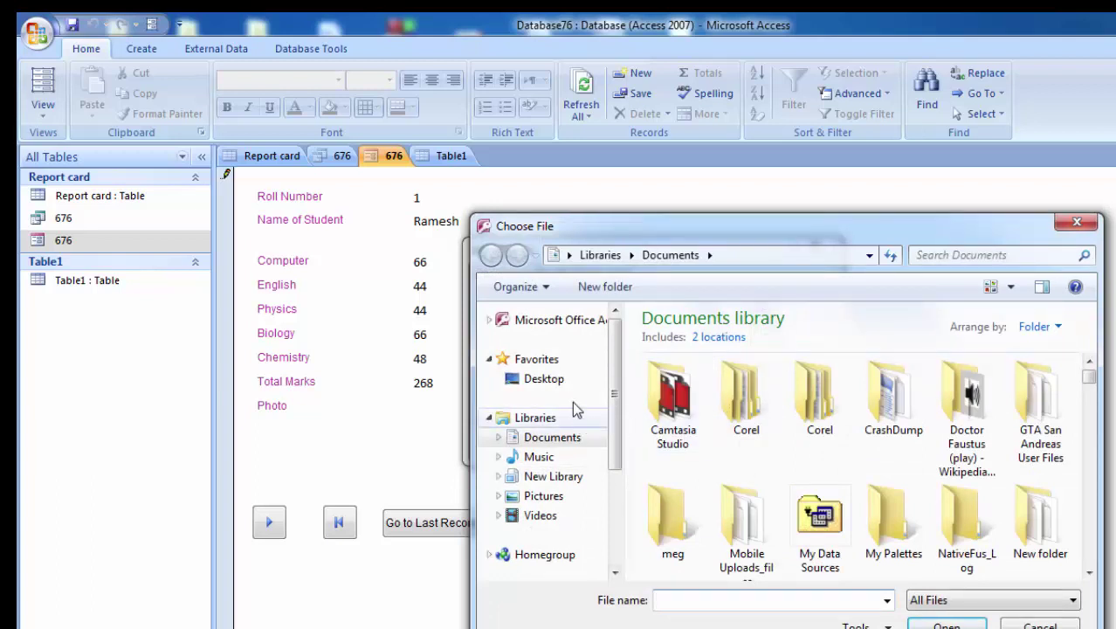
left_click(566, 381)
left_click(957, 255)
type("my")
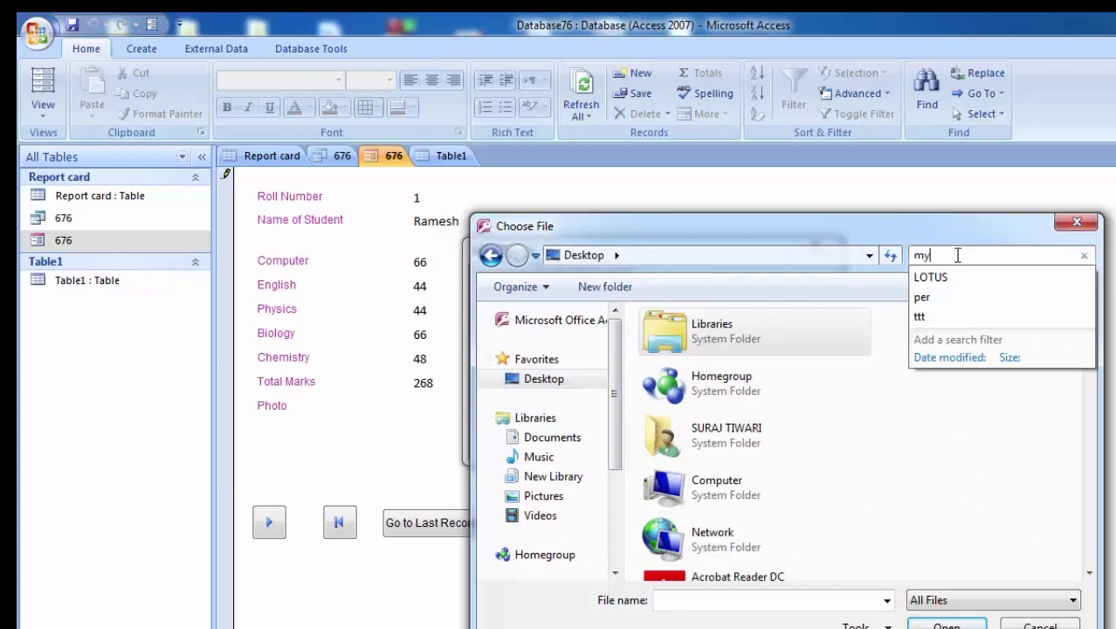
key("BackSpace")
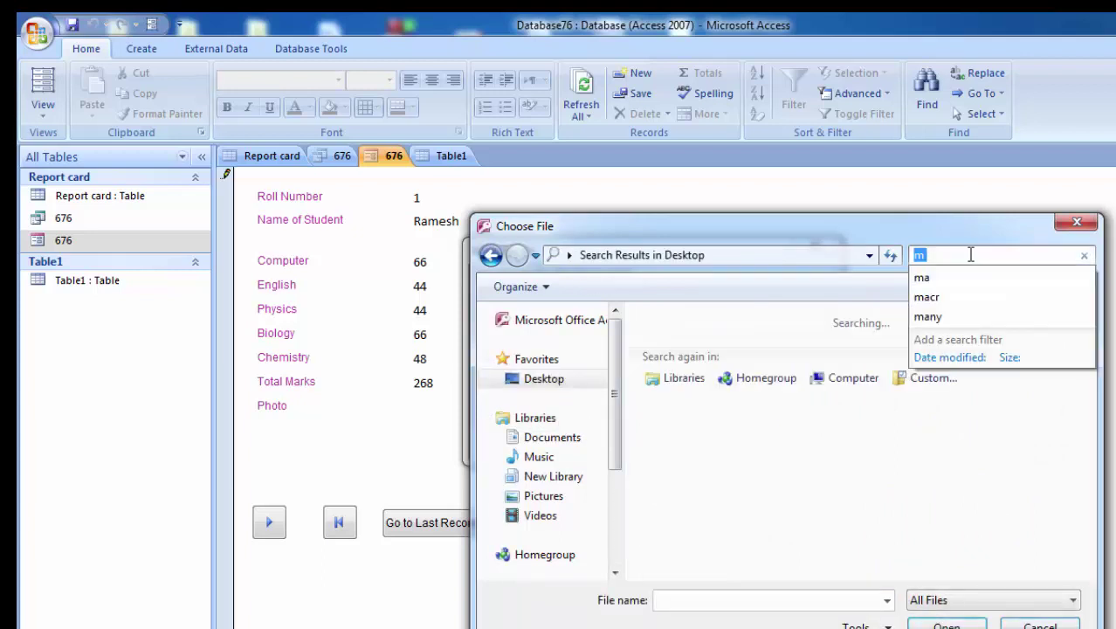
left_click(977, 257)
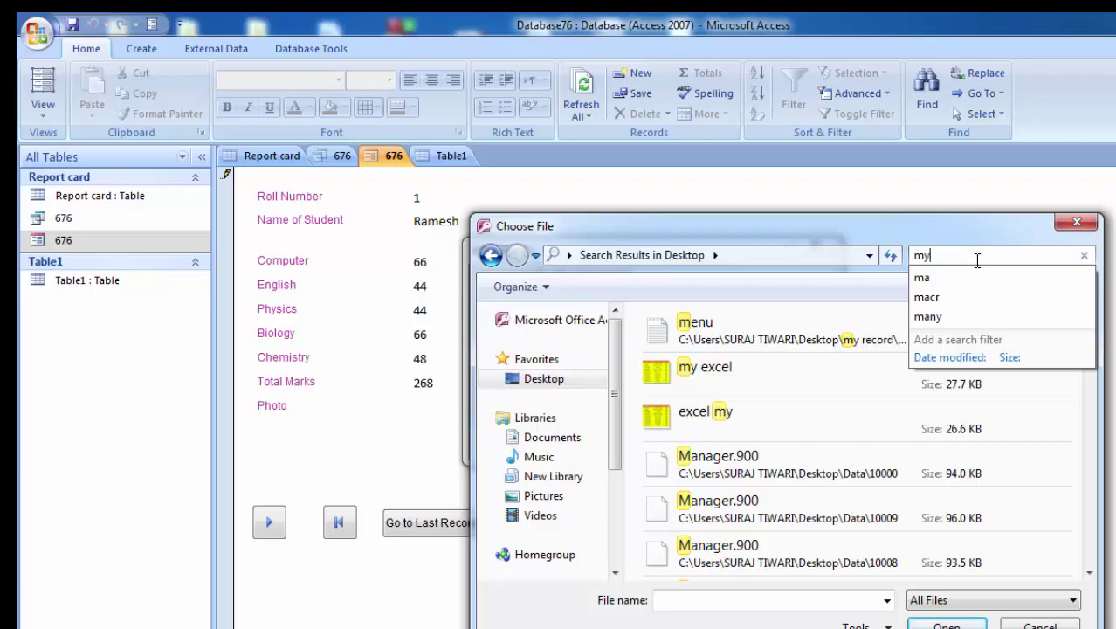
type("re")
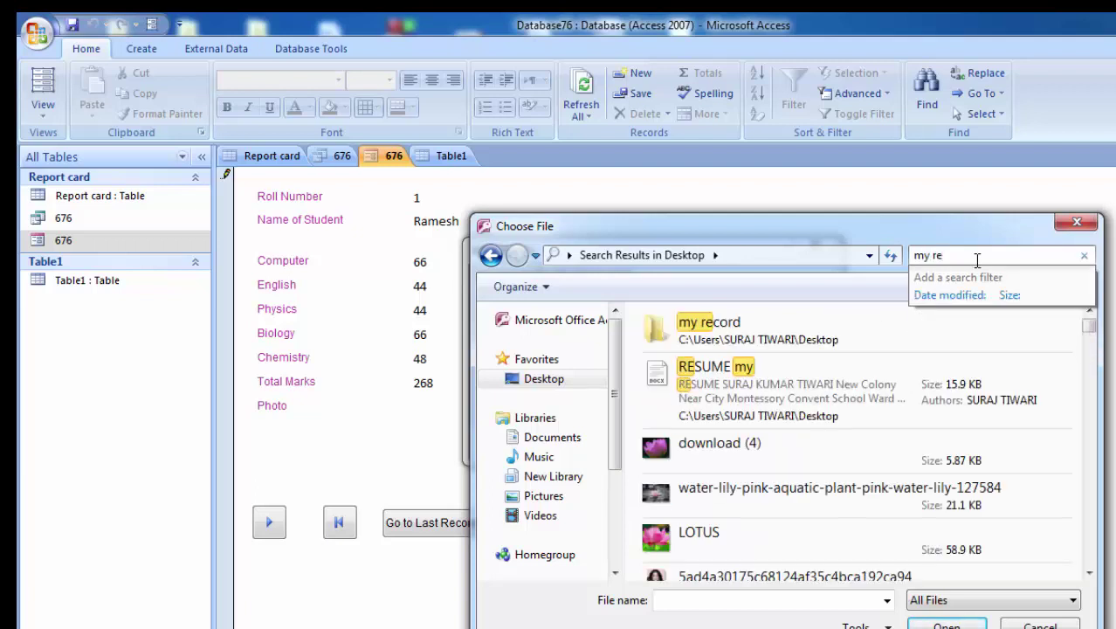
double_click(867, 340)
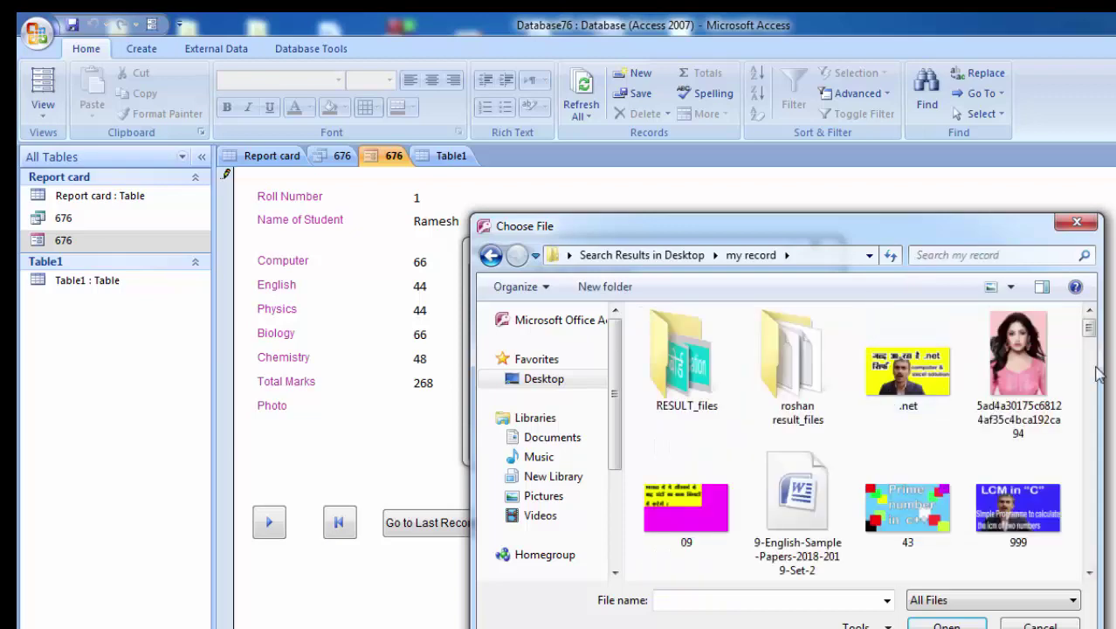
left_click_drag(1089, 332, 1091, 436)
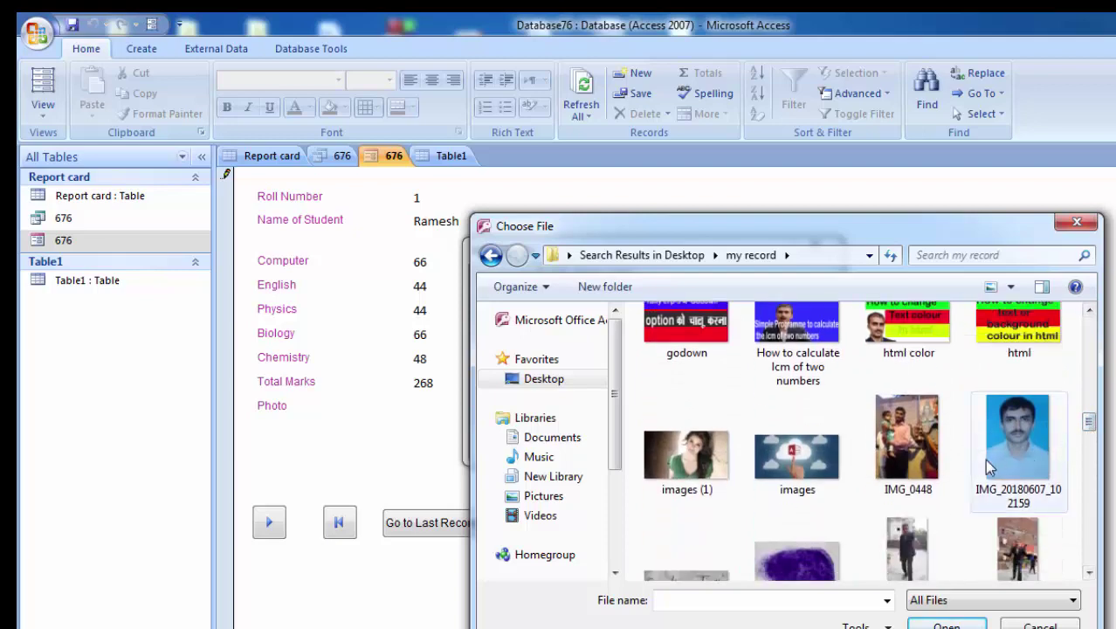
left_click_drag(1089, 422, 1096, 492)
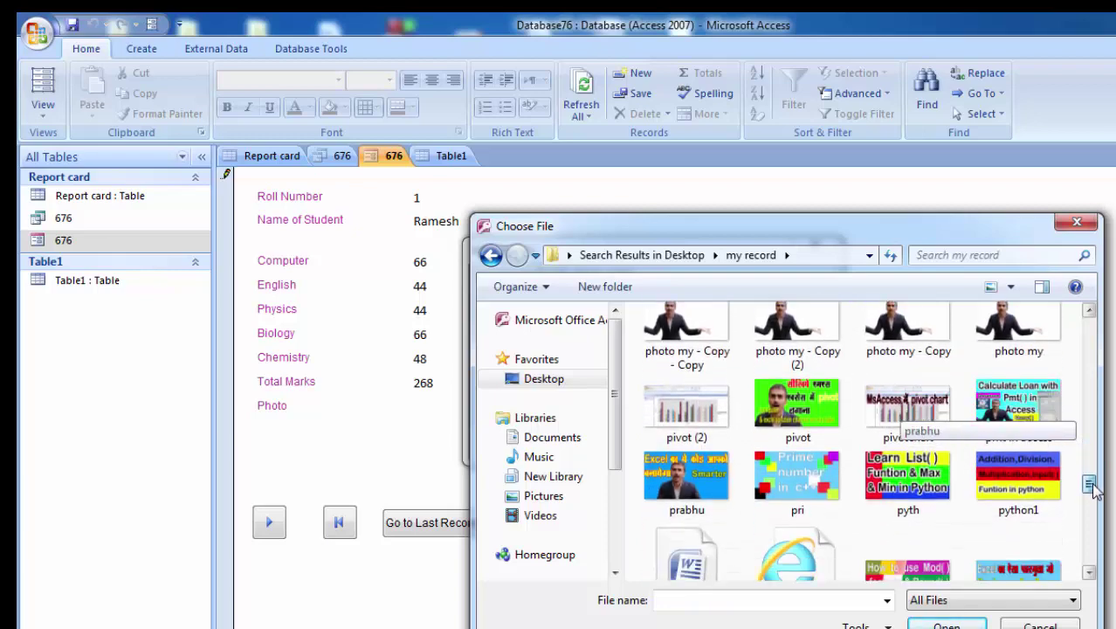
double_click(702, 475)
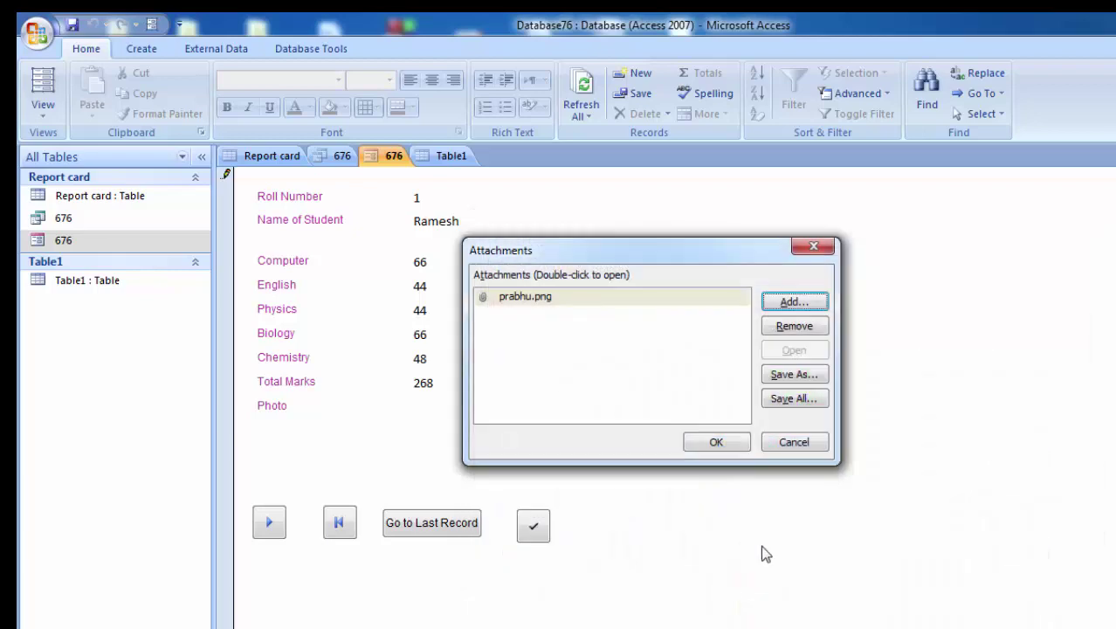
Step: Confirm prabhu.png, check the Photo control in Design View, then return to Form View
left_click(716, 442)
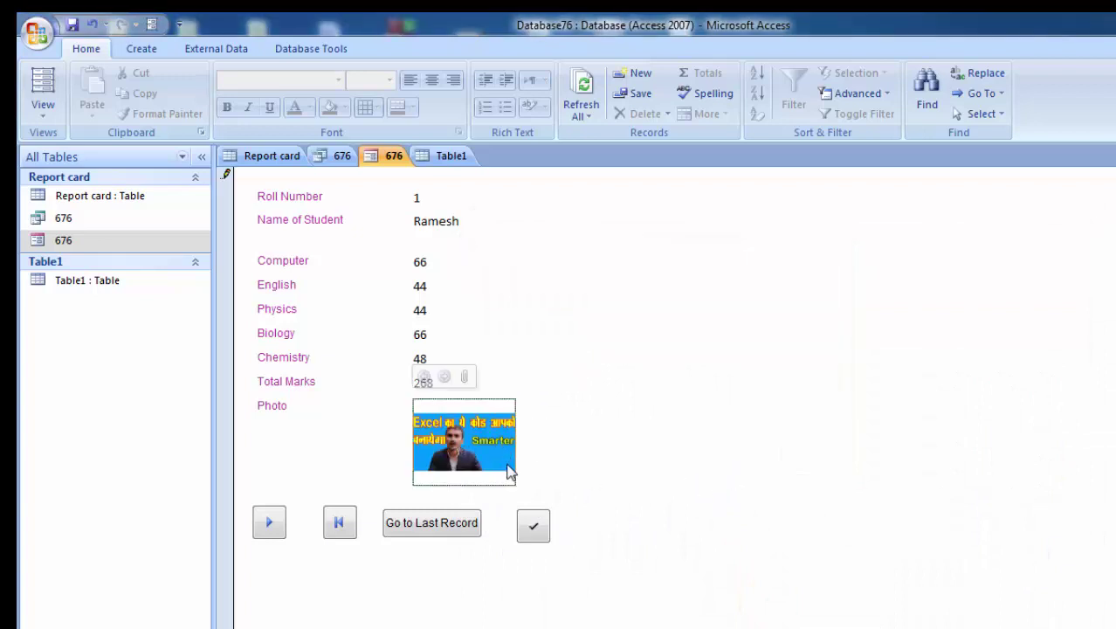
left_click(46, 117)
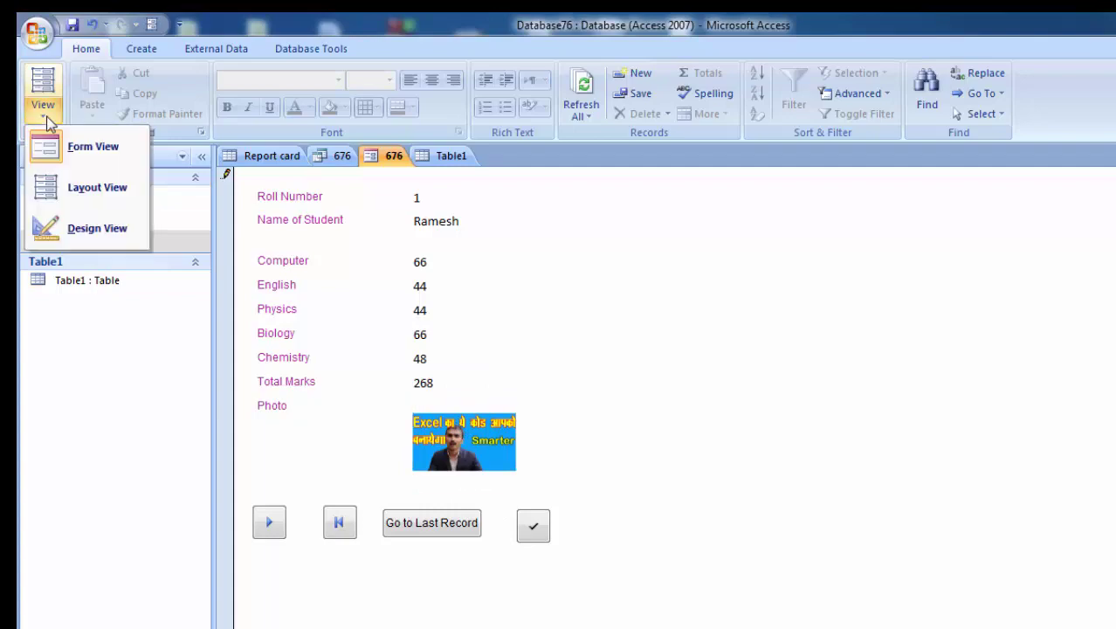
left_click(80, 229)
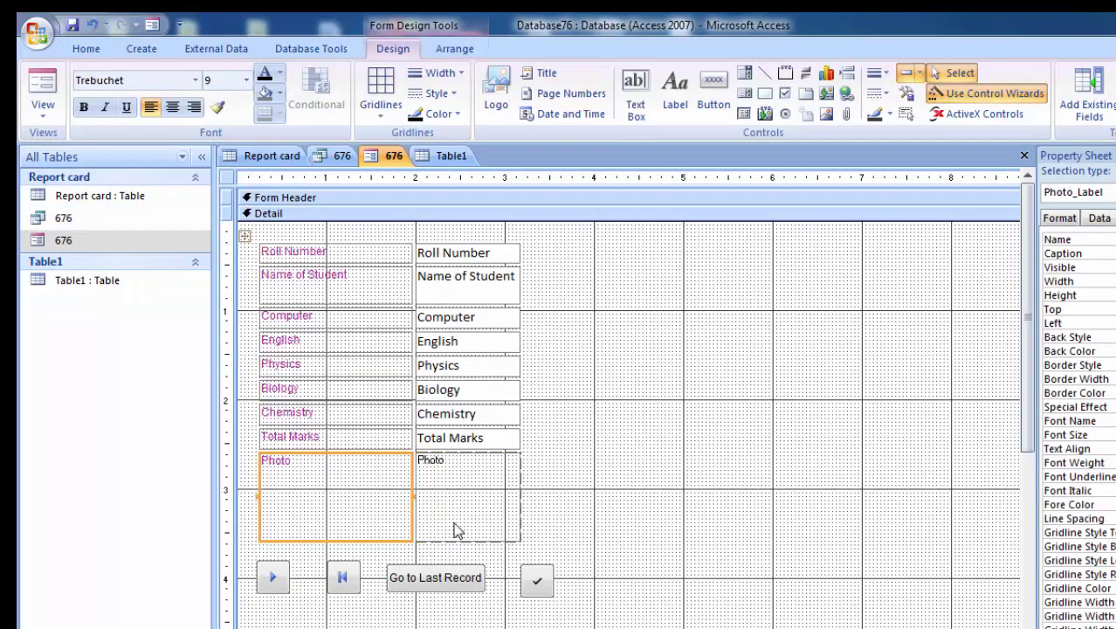
left_click(488, 502)
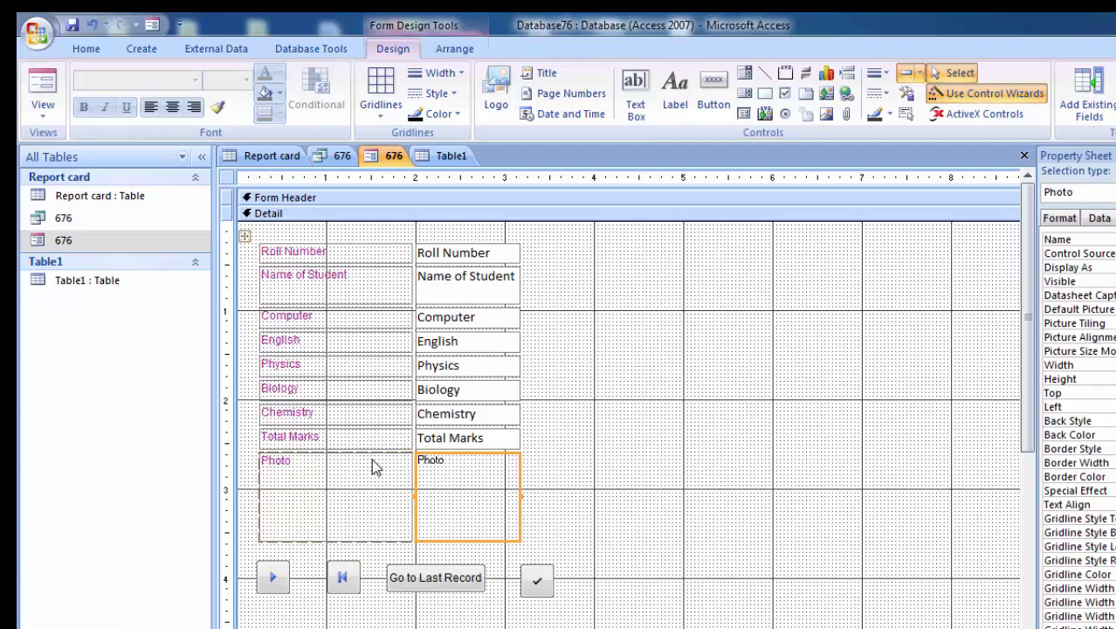
left_click(42, 114)
left_click(68, 150)
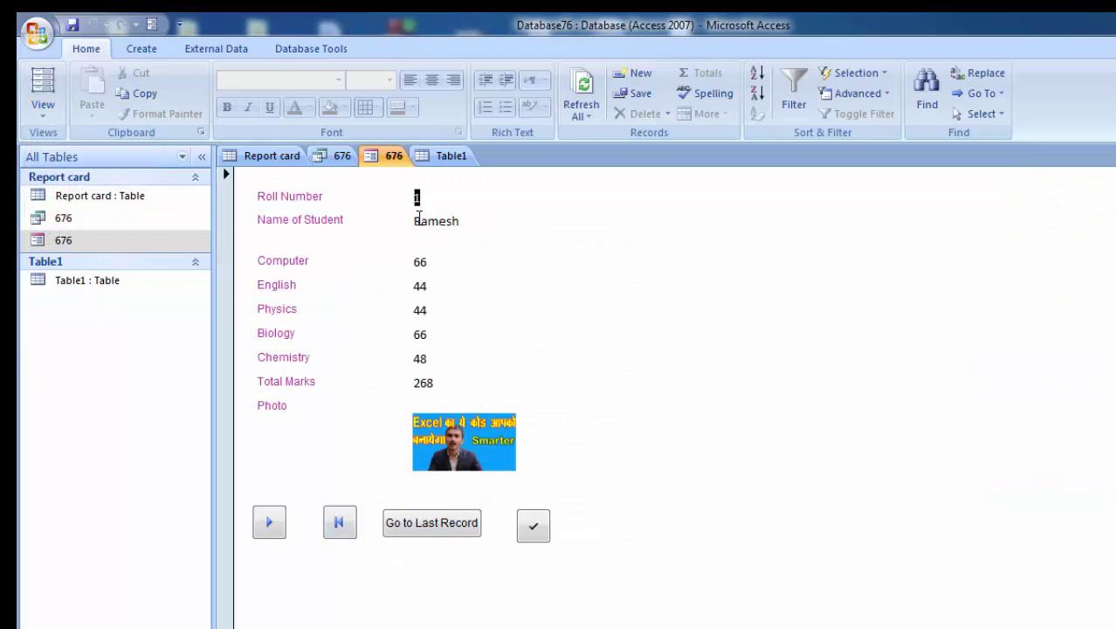
Step: Go to the first record, then page forward past record 4 to the blank new record
left_click(435, 199)
left_click(339, 530)
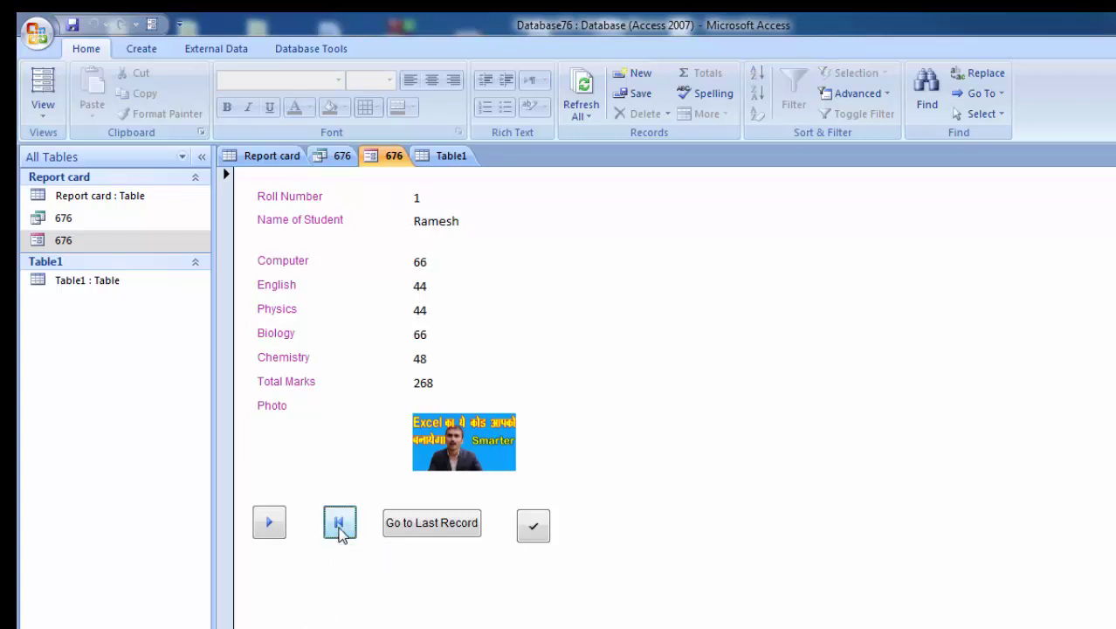
left_click(264, 529)
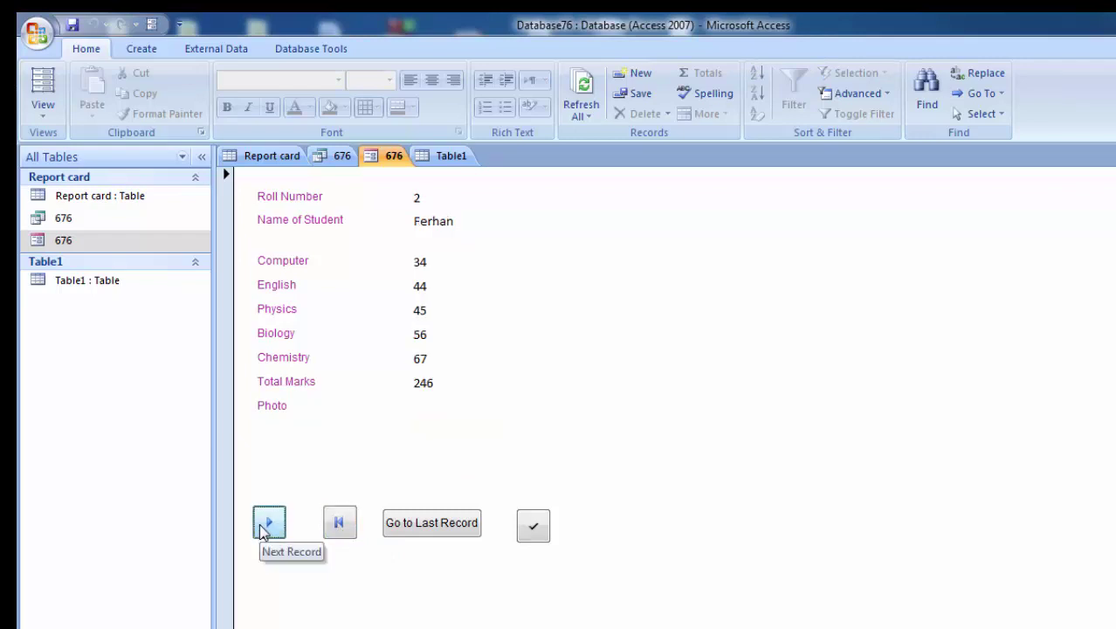
left_click(263, 530)
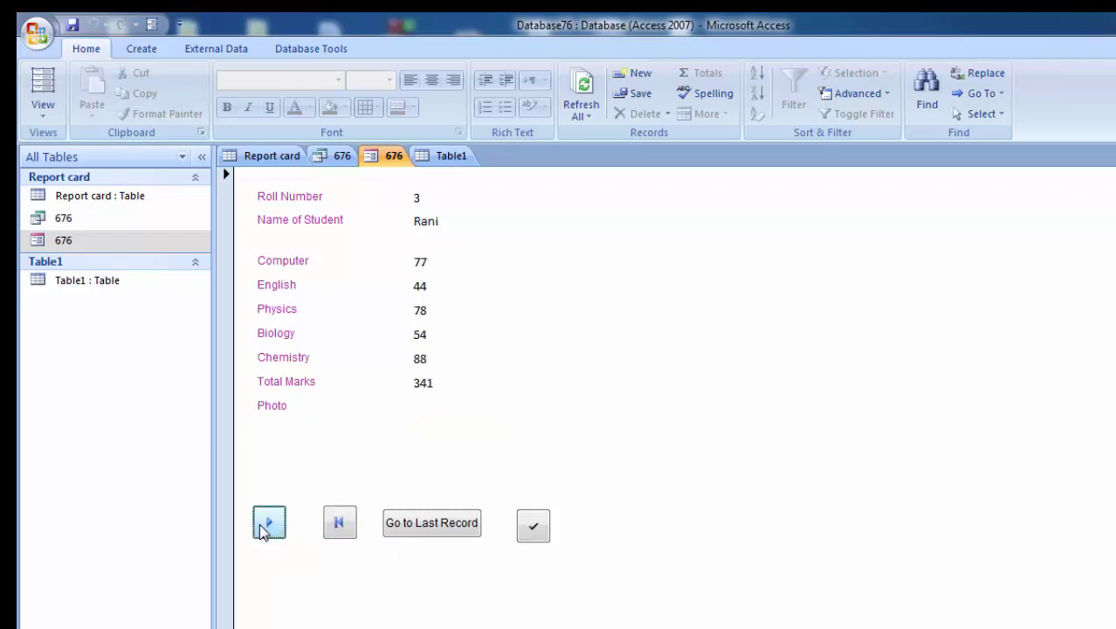
left_click(263, 530)
left_click(264, 530)
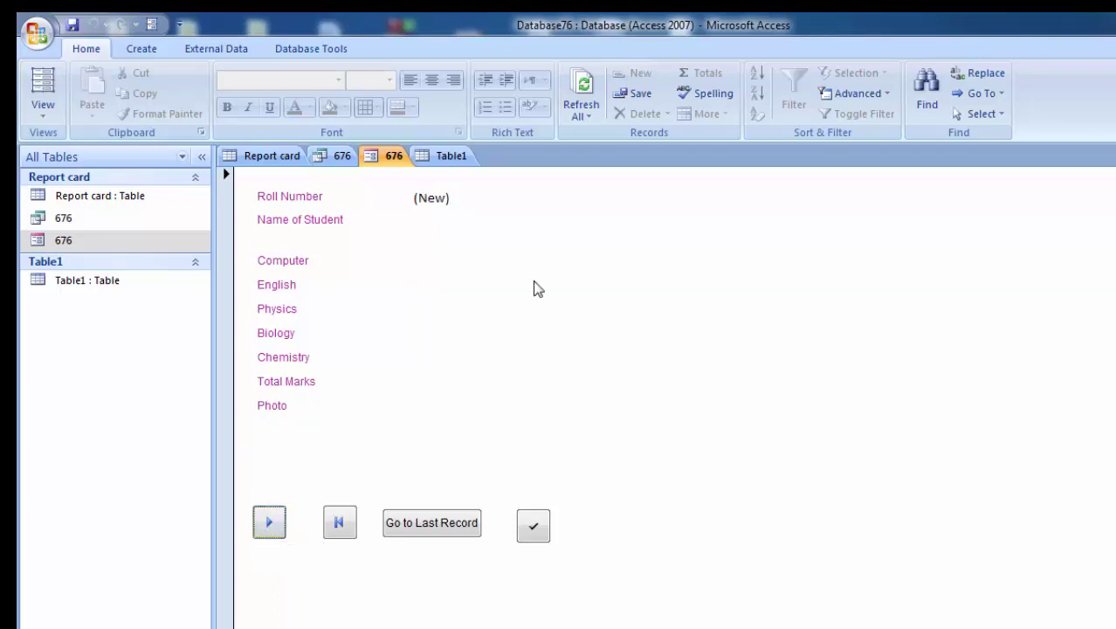
Step: In the new record, enter the student's name and the Computer marks
left_click(440, 199)
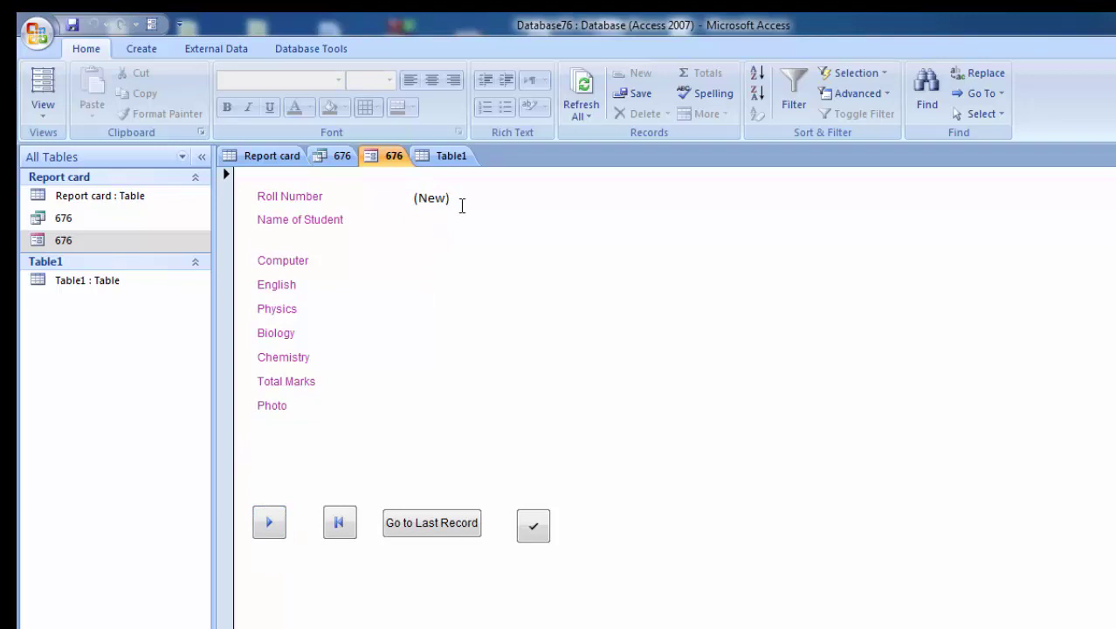
left_click(428, 221)
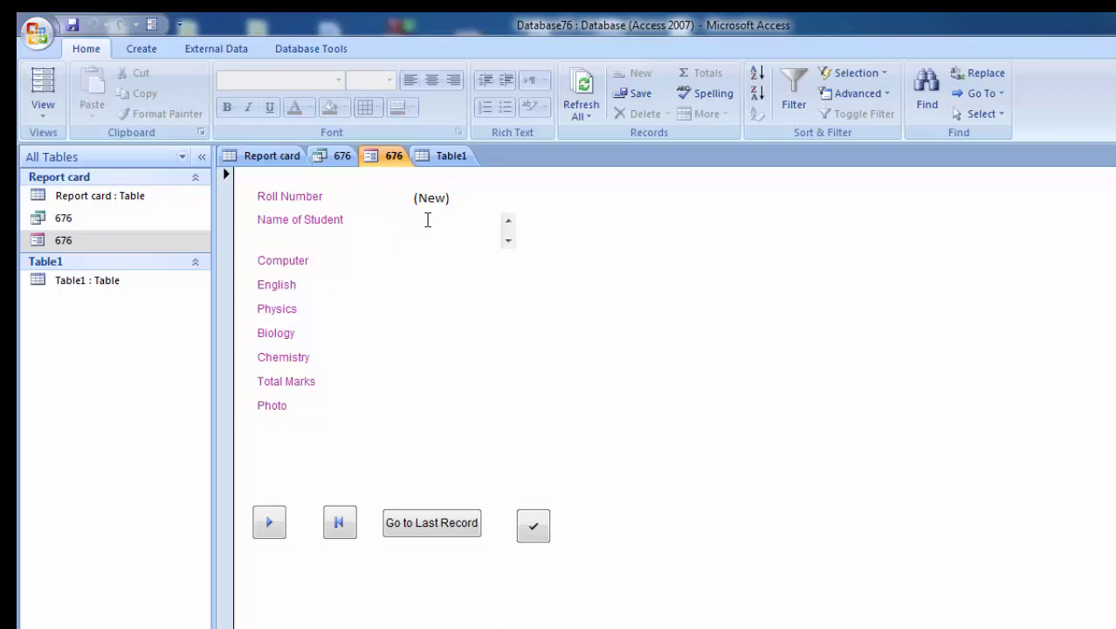
type("Ram Kumar")
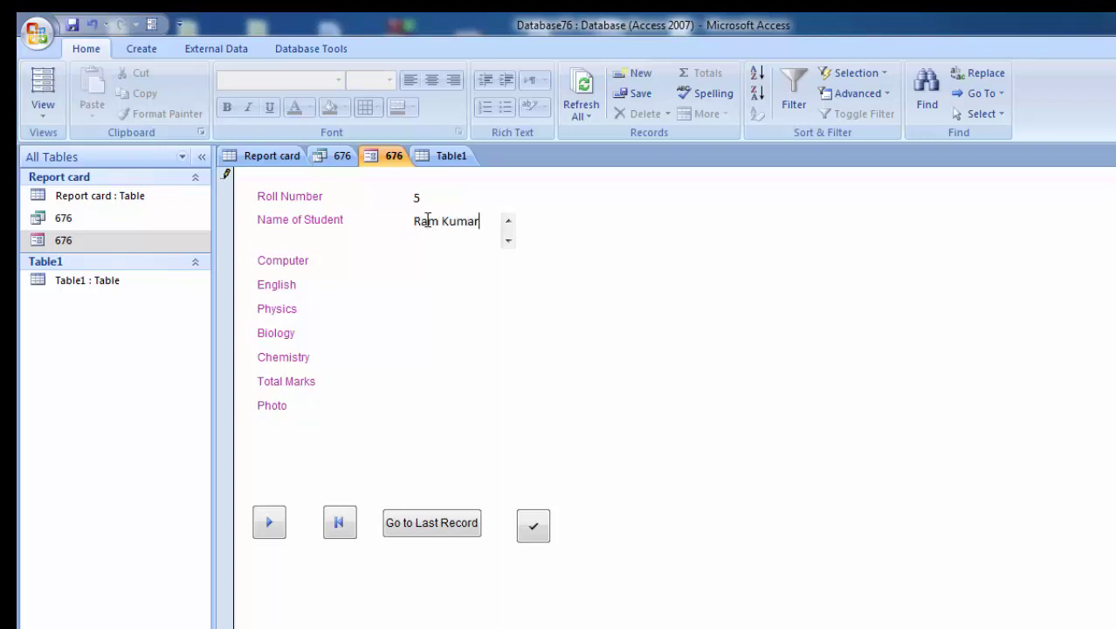
left_click(444, 255)
type("66")
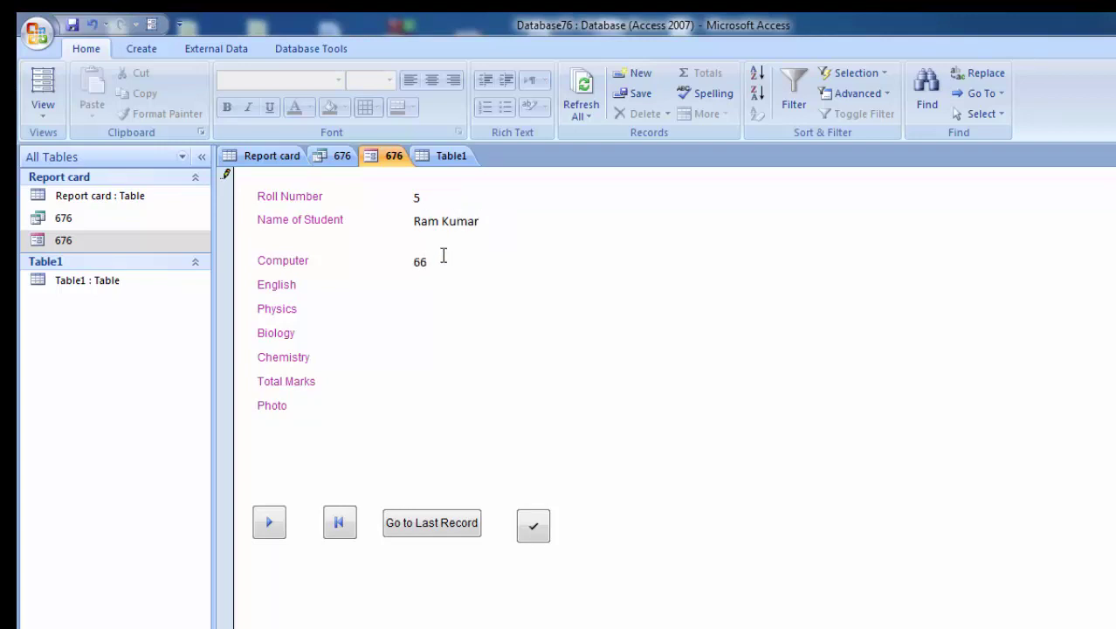
type("44")
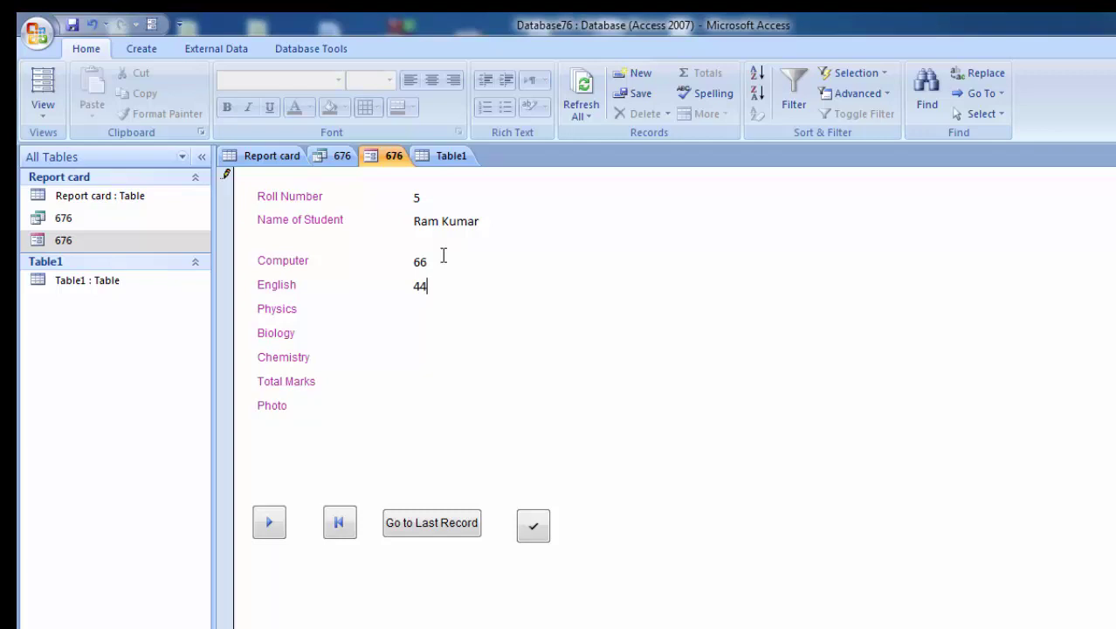
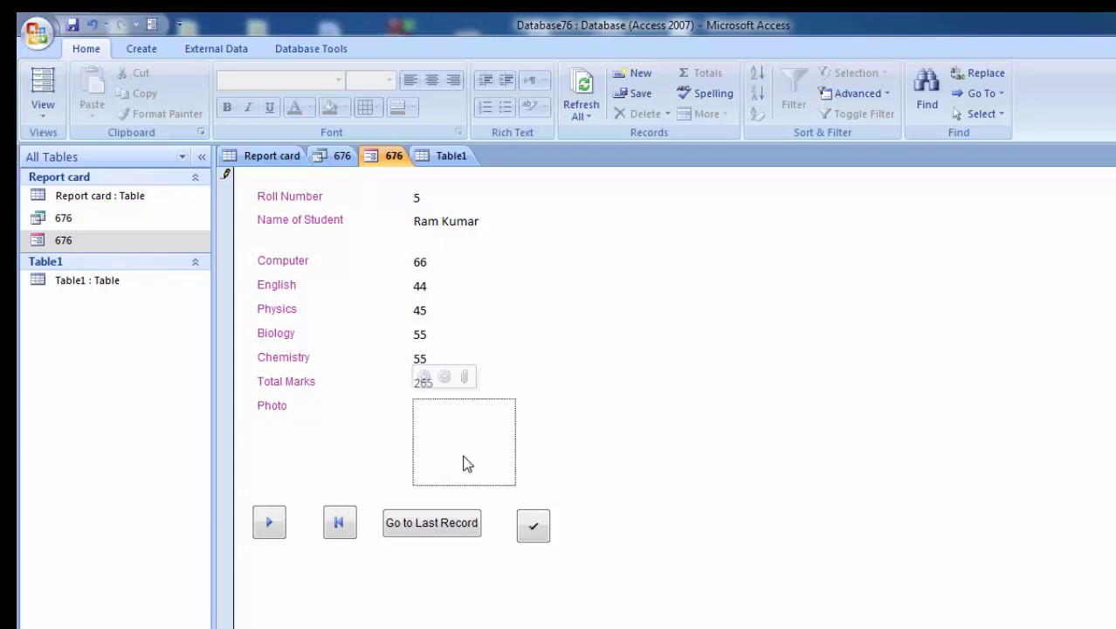
Step: Attach image 43 to the Photo field of roll number 5's record
left_click(464, 378)
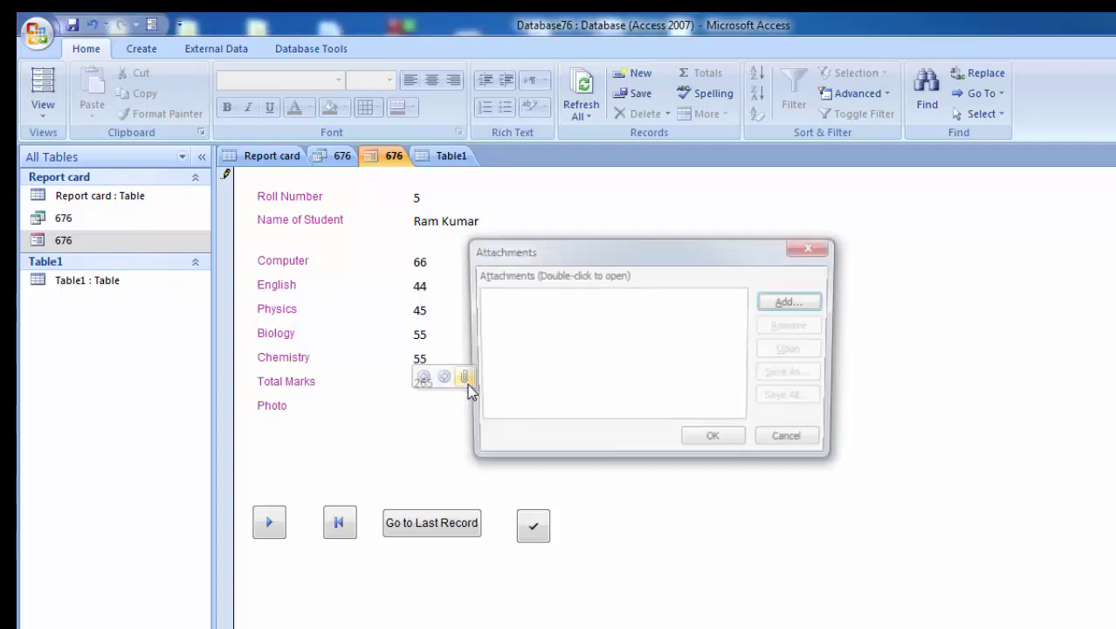
left_click(801, 302)
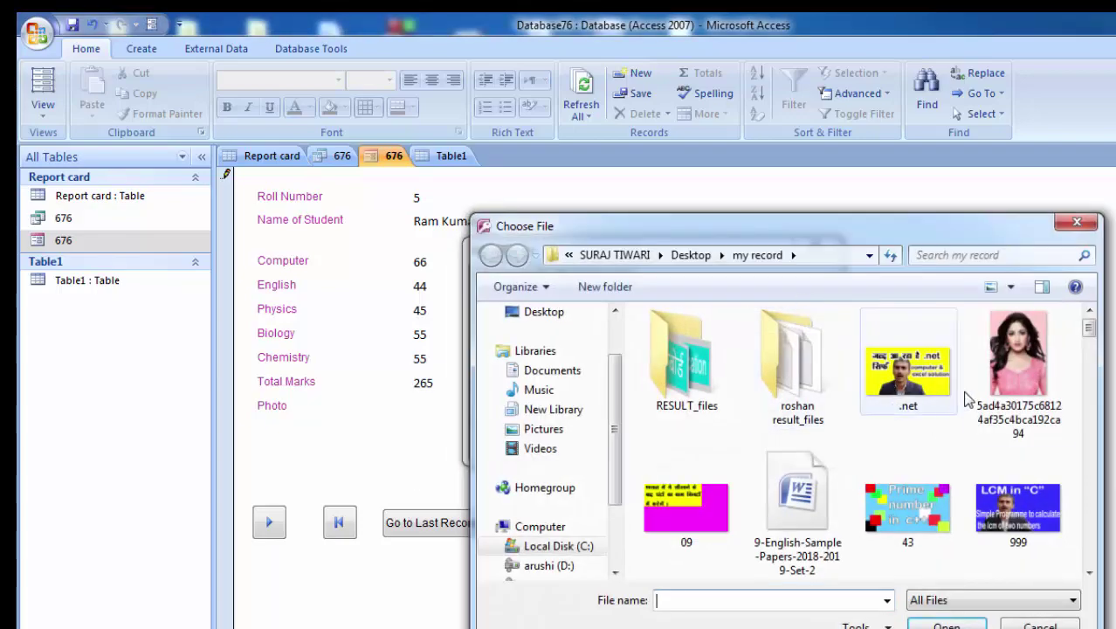
double_click(909, 522)
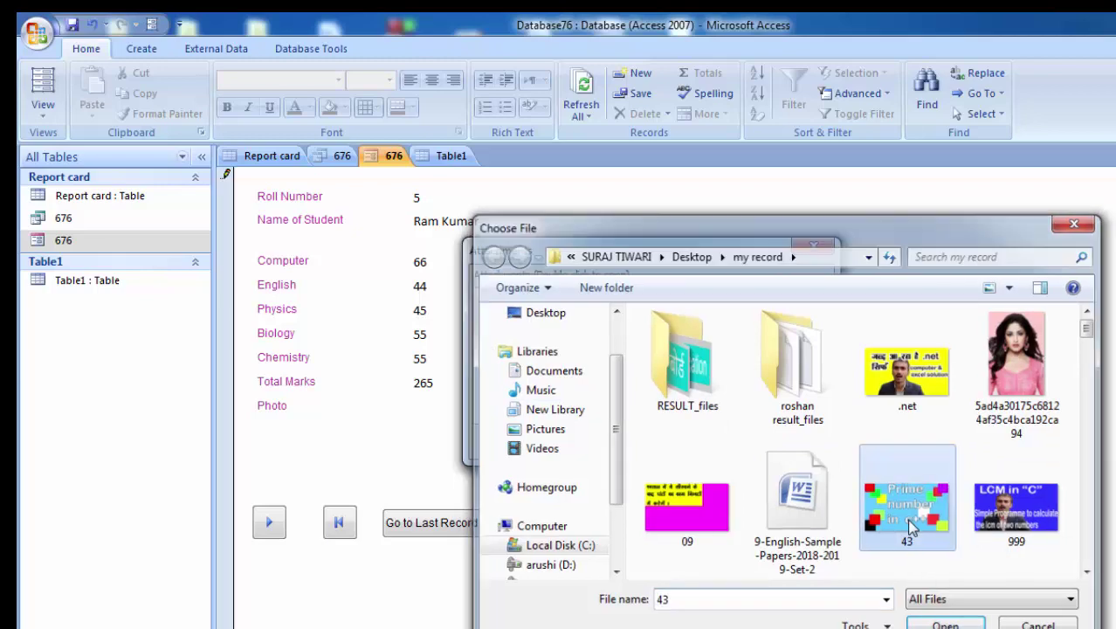
left_click(709, 443)
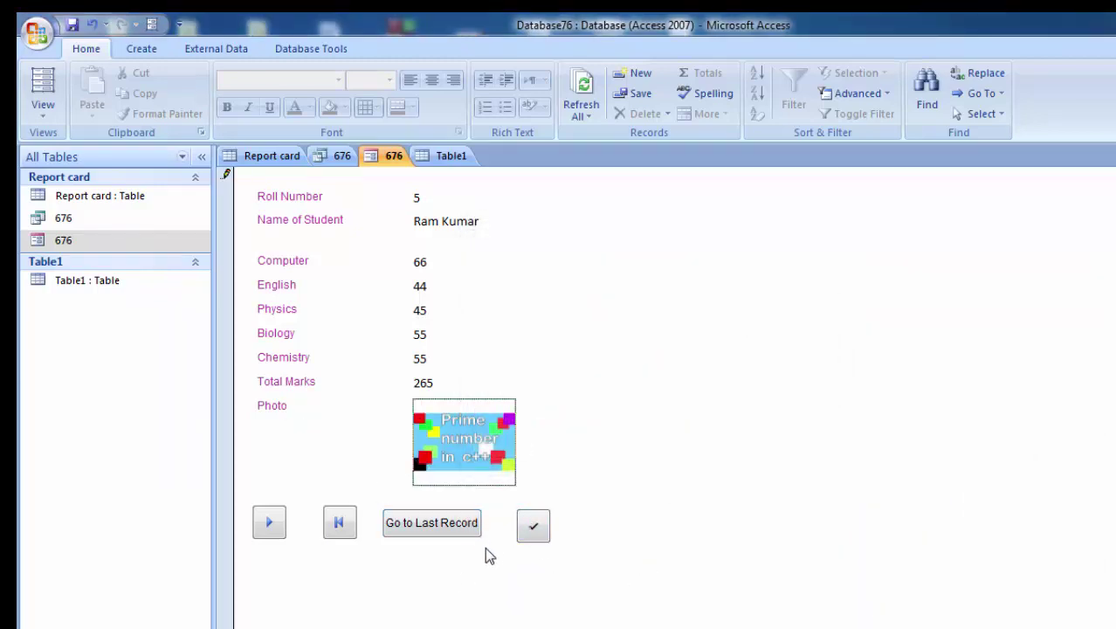
Step: Save roll number 5's record, then jump to the last record and back to the first
left_click(533, 528)
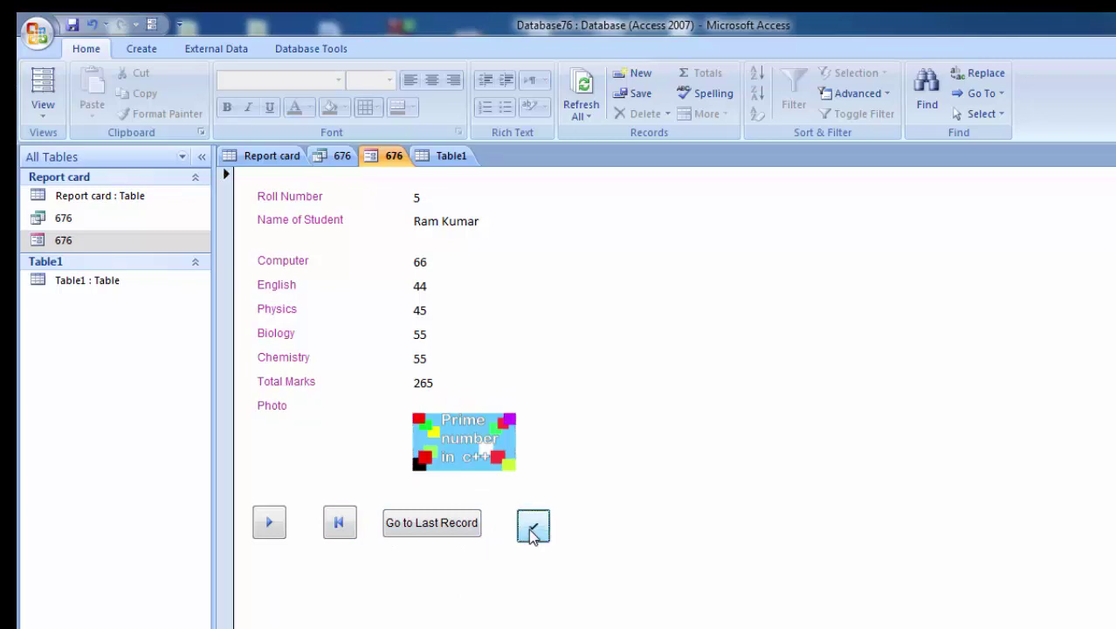
left_click(439, 531)
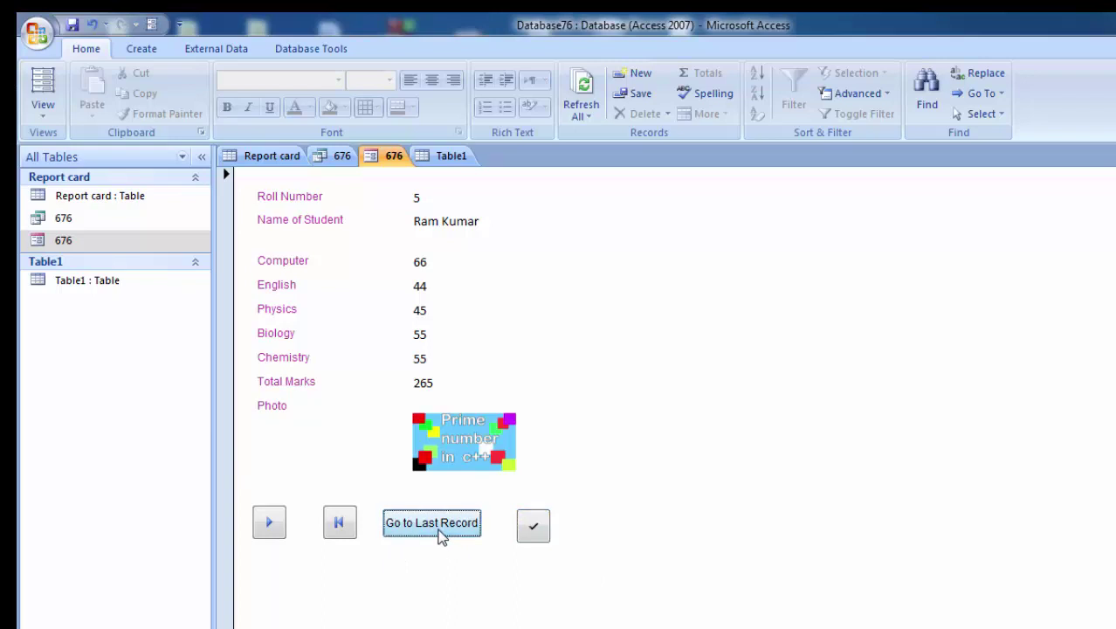
left_click(334, 521)
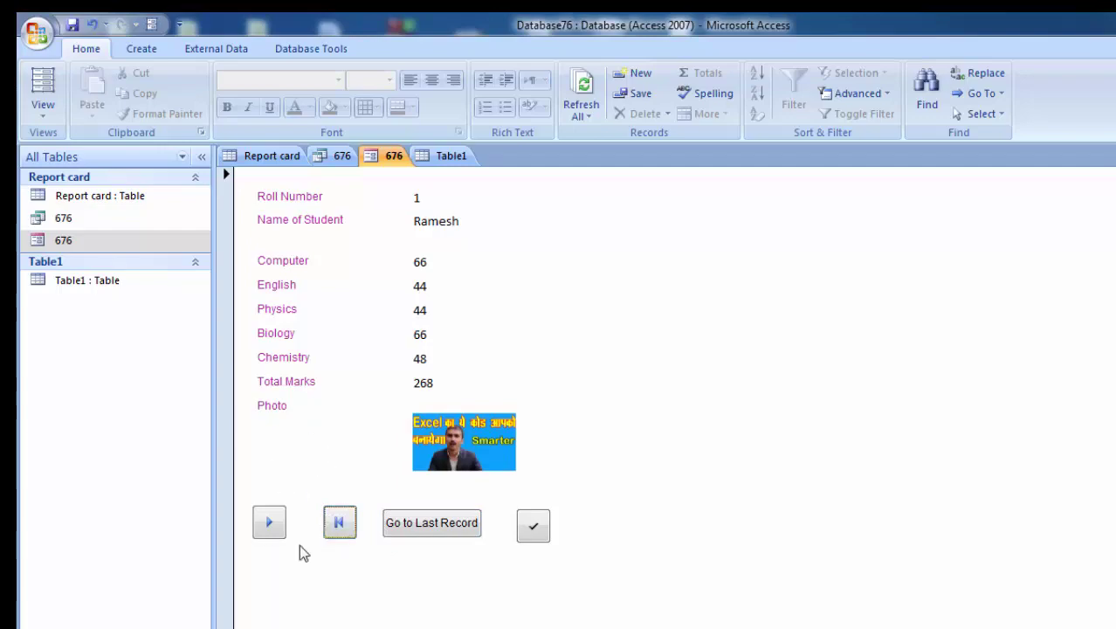
Step: Switch the form to Design View and draw a new command button on it
left_click(43, 112)
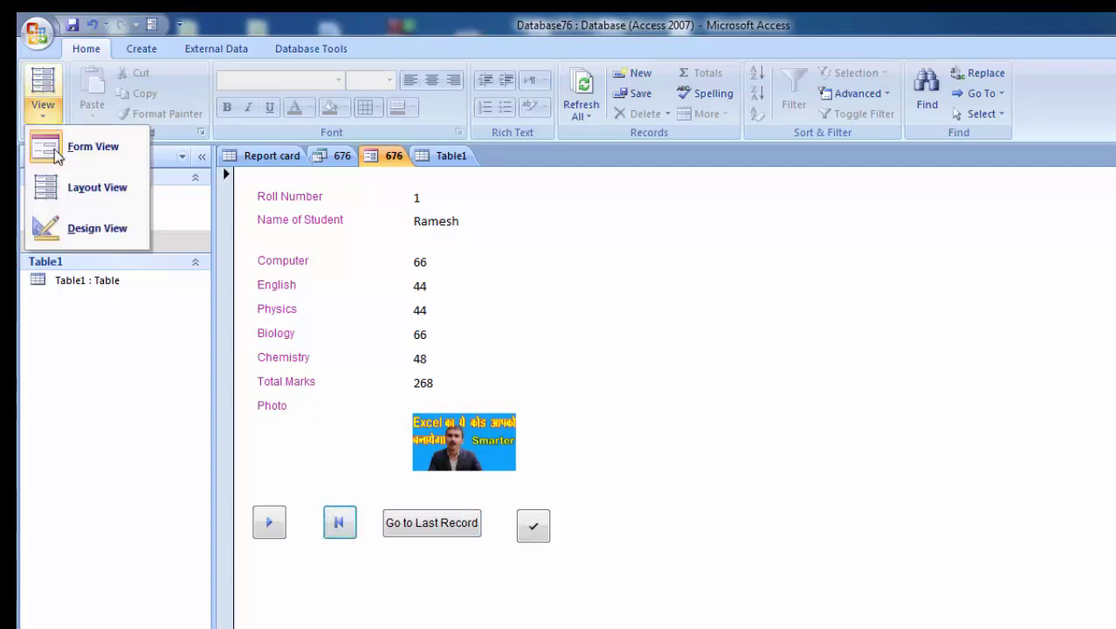
left_click(91, 228)
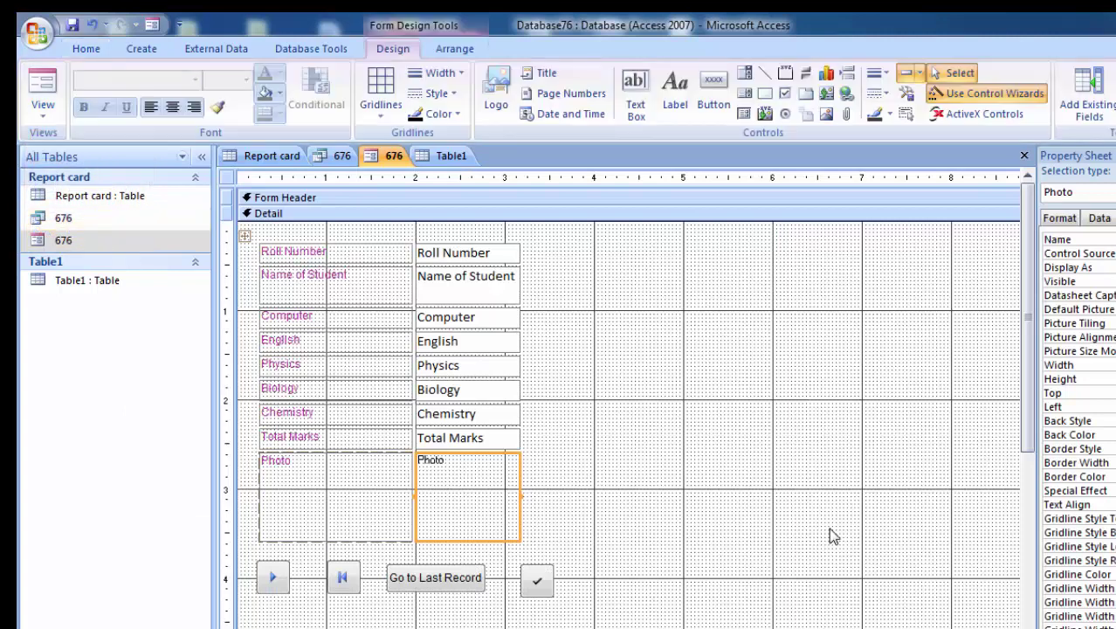
left_click(716, 92)
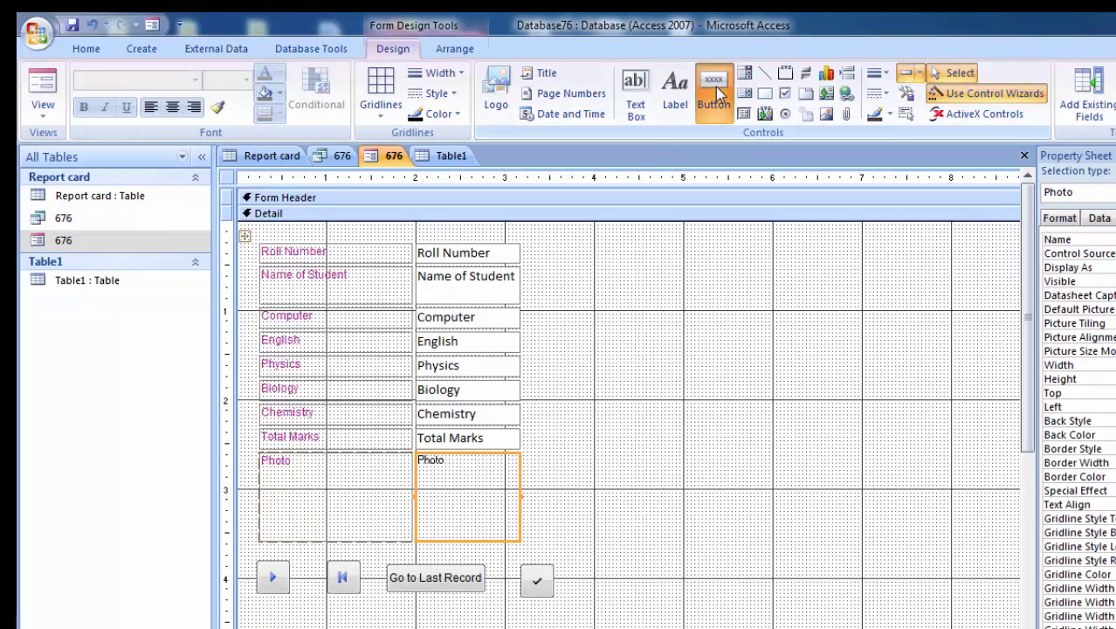
left_click_drag(594, 564, 665, 600)
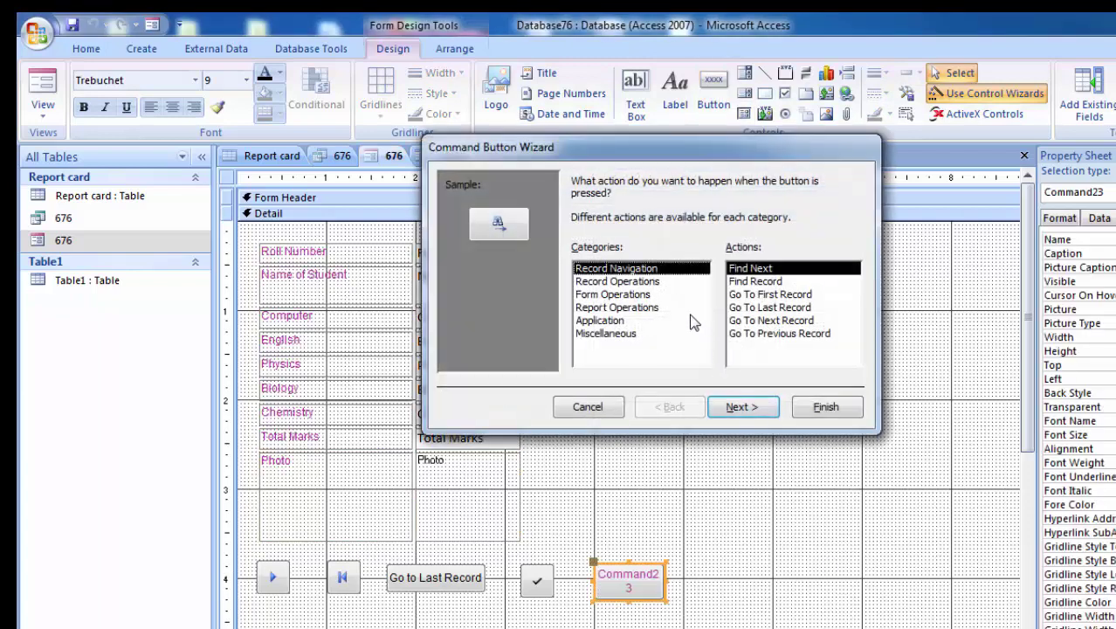
Step: Make the trial button a Go To Previous Record arrow button, then remove it again
left_click(766, 333)
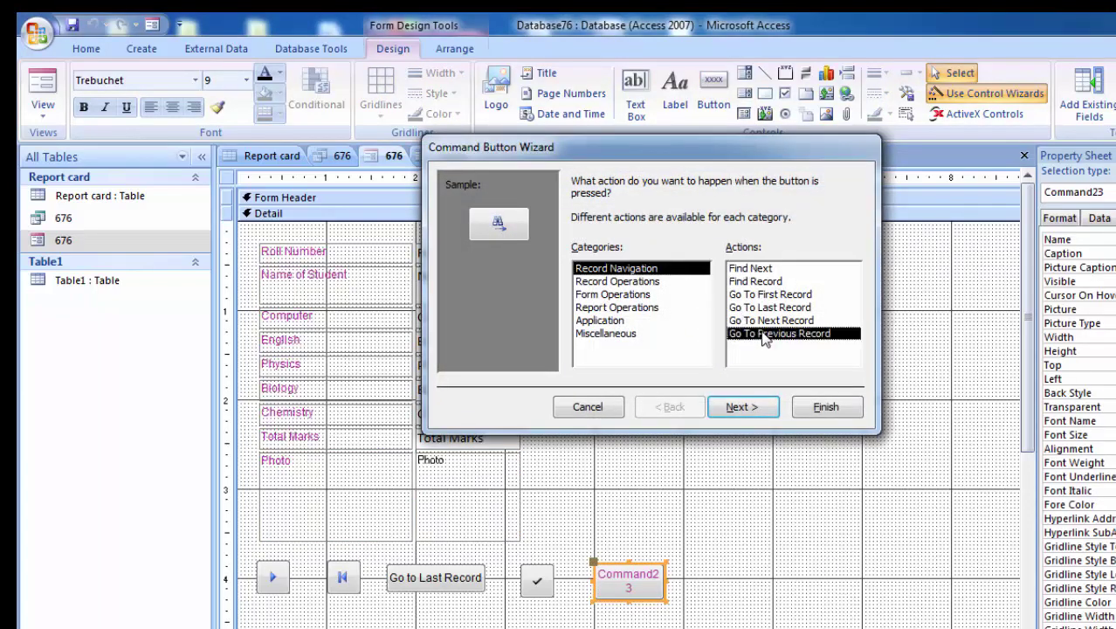
left_click(754, 409)
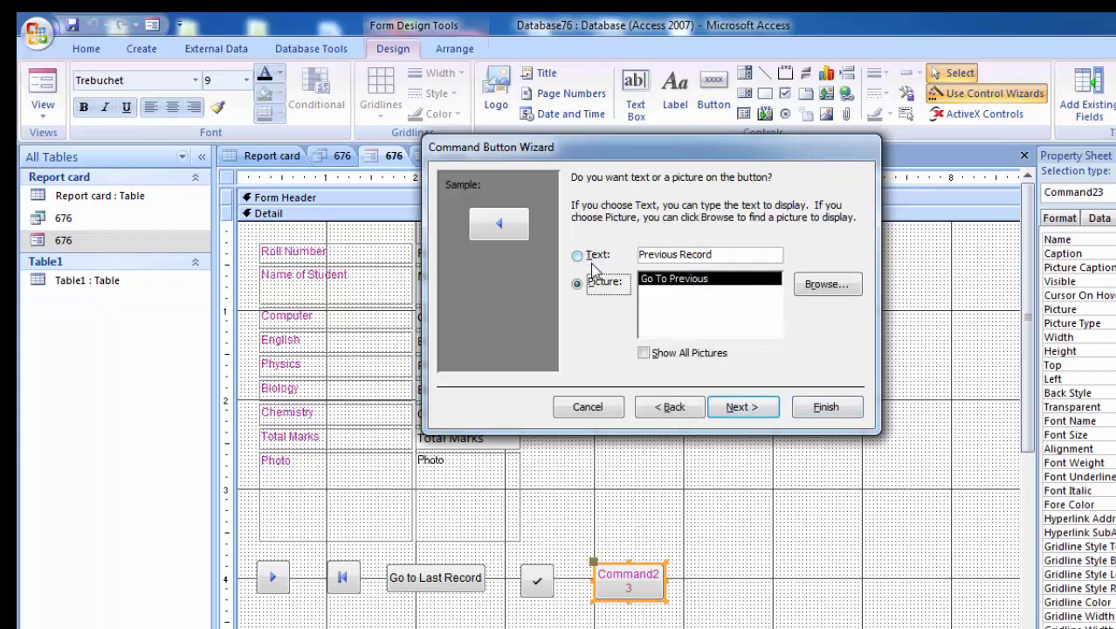
left_click(827, 409)
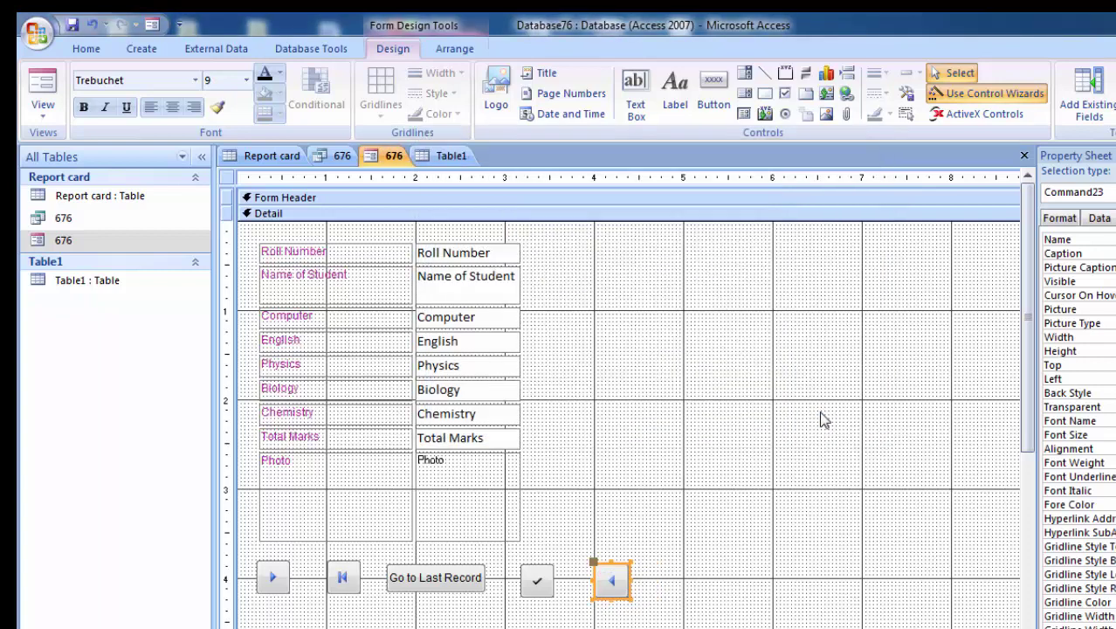
left_click(611, 580)
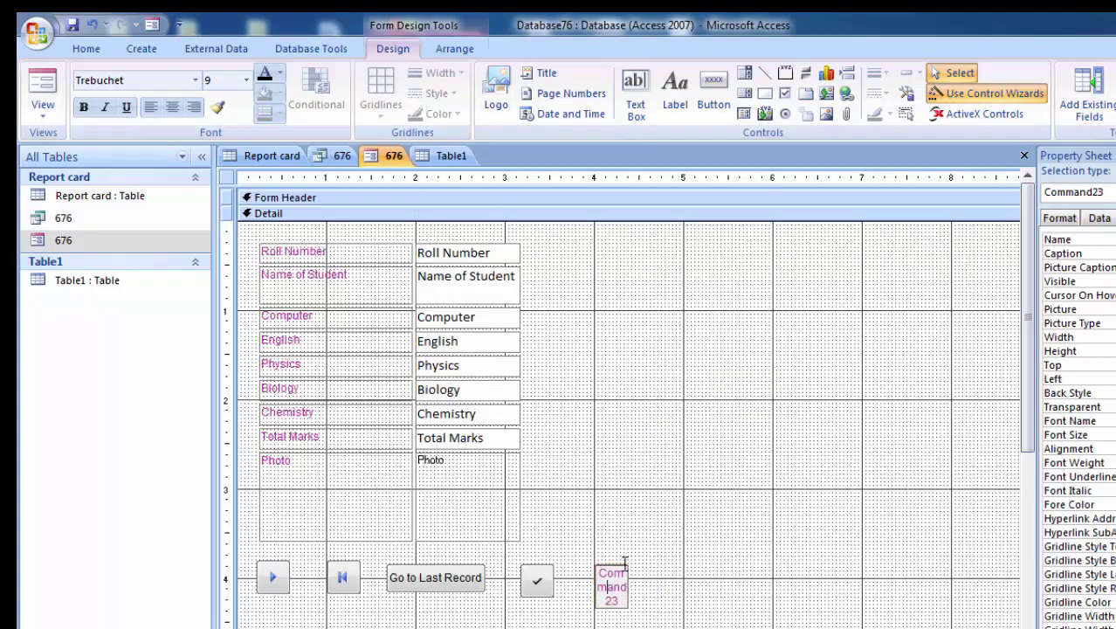
key("ctrl+z")
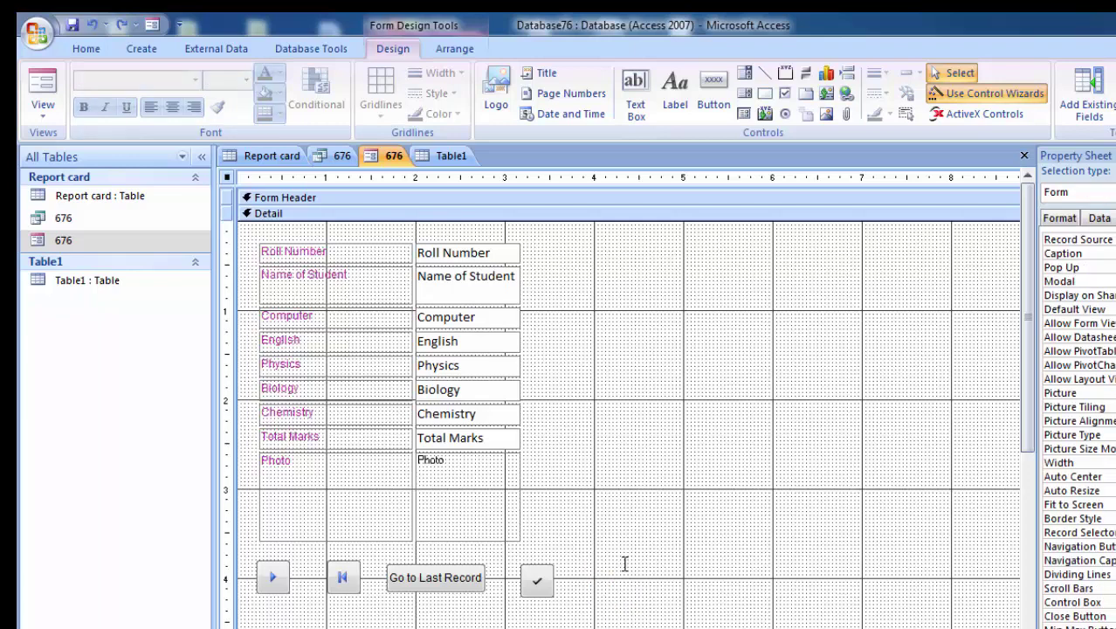
Step: Add a Go To Previous Record button with the left-arrow picture beside the save button
left_click(714, 91)
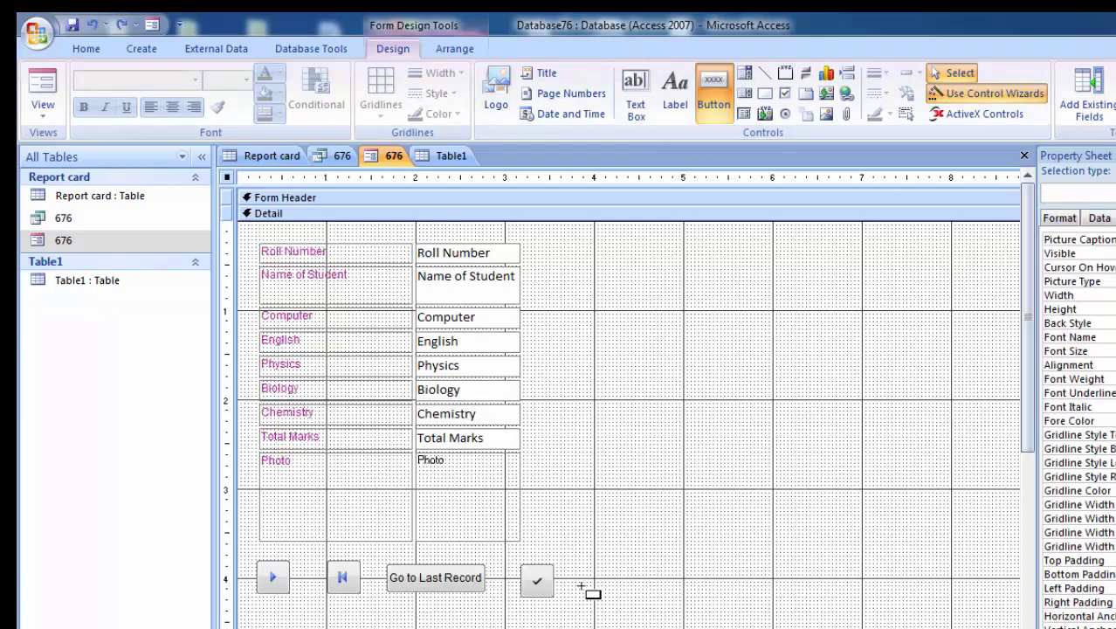
left_click_drag(583, 563, 647, 601)
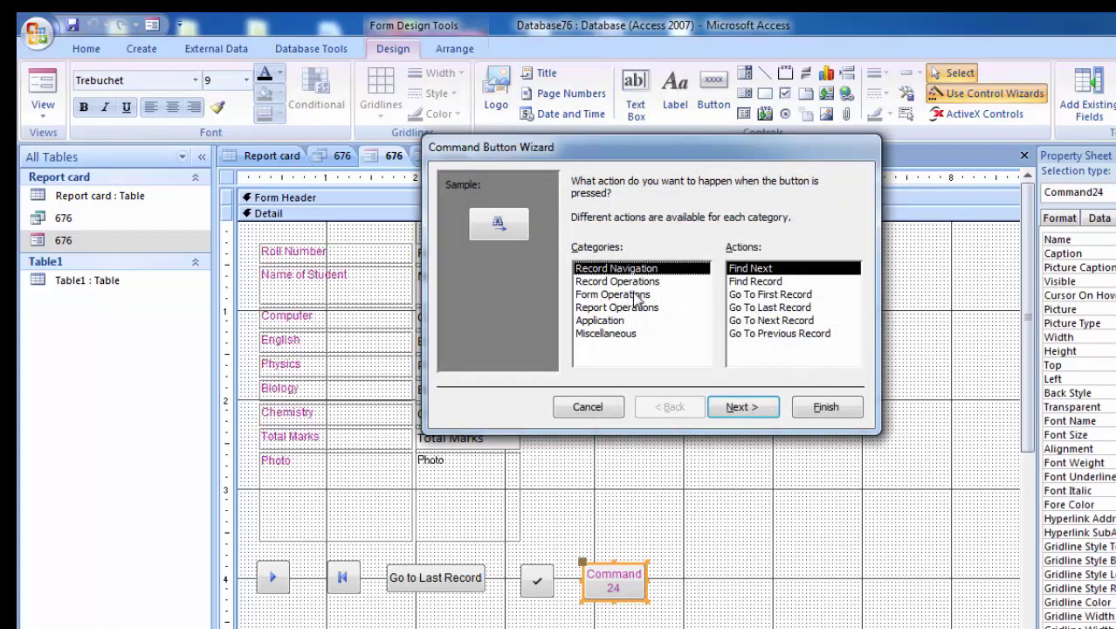
left_click(784, 335)
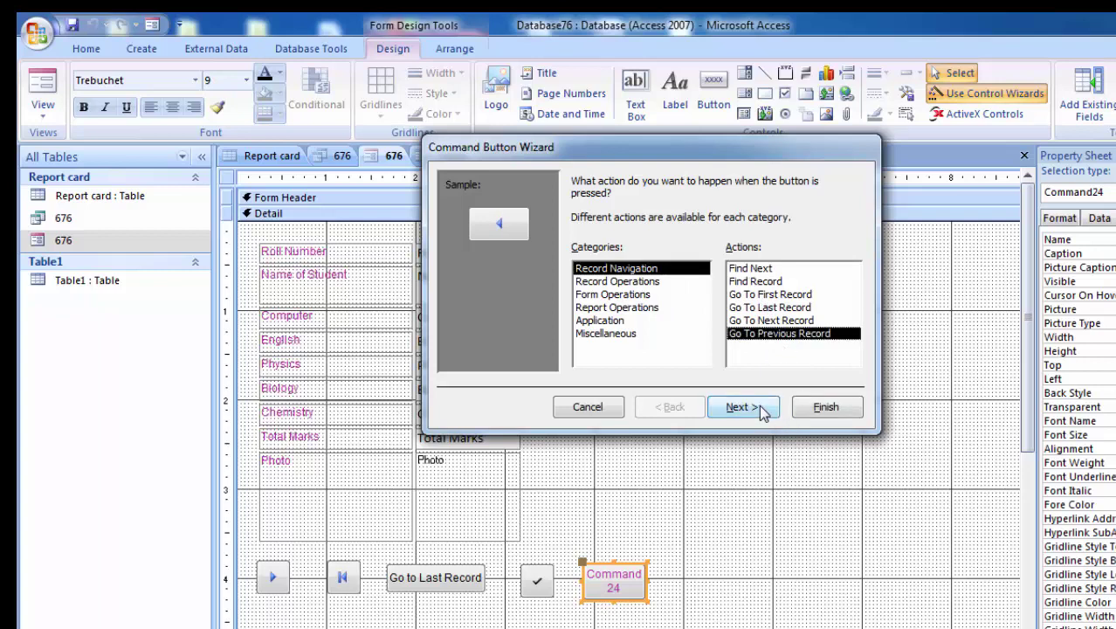
left_click(750, 407)
left_click(644, 353)
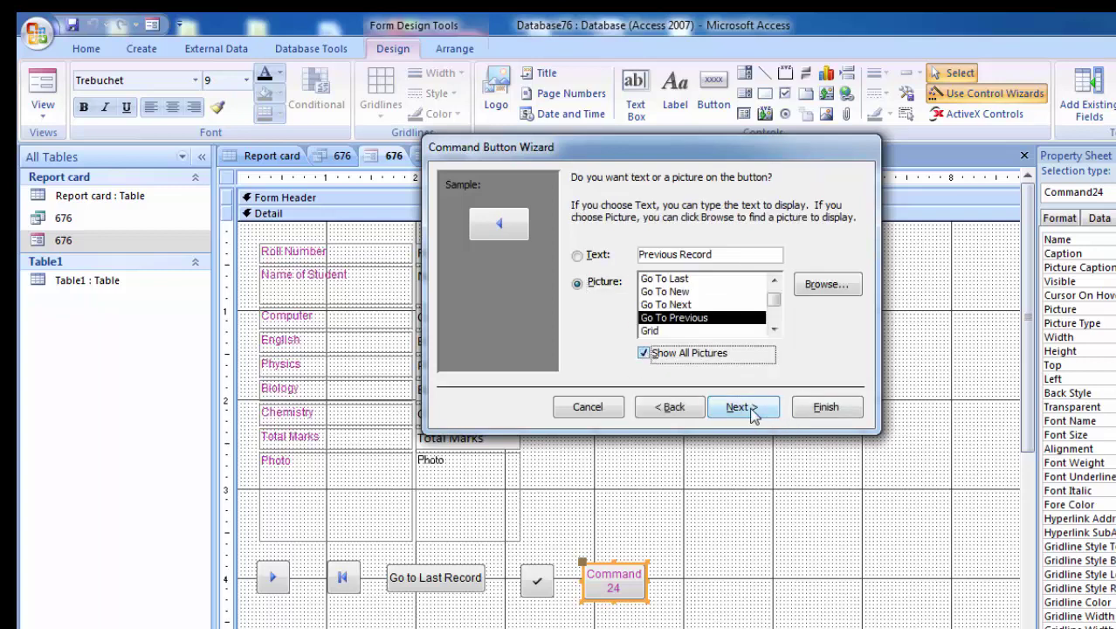
left_click(744, 407)
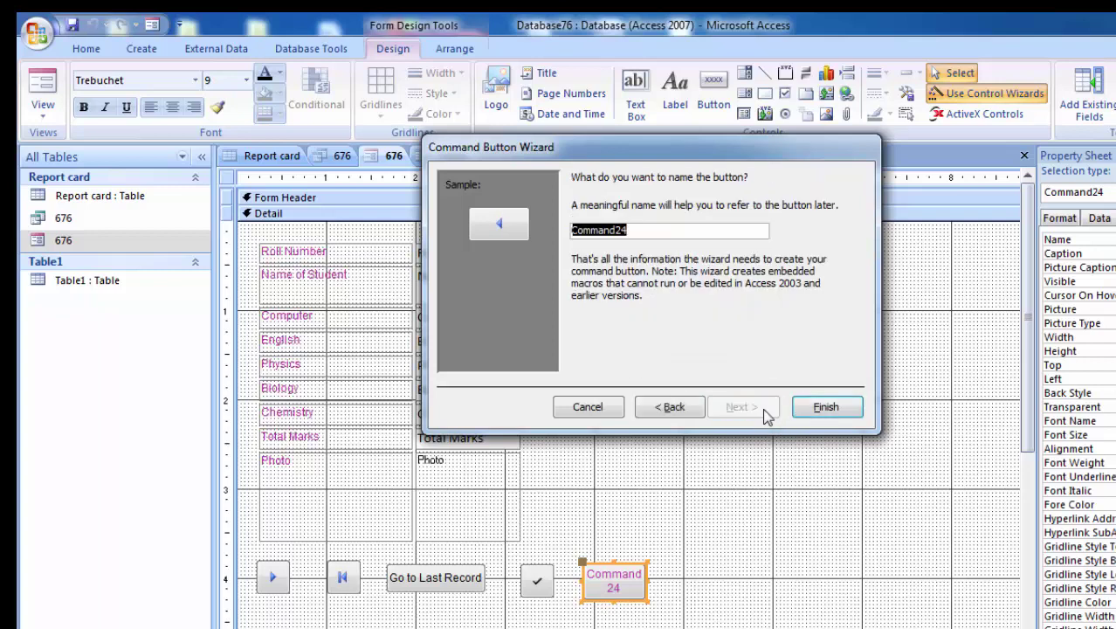
left_click(822, 409)
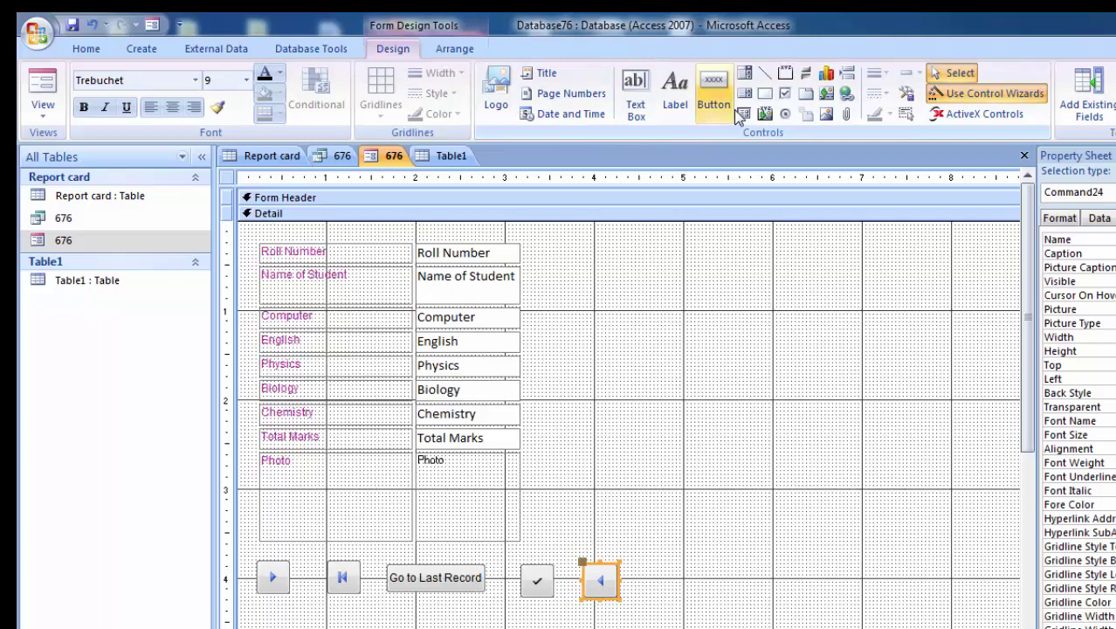
Step: Draw a button beside the back-arrow and set it to Add New Record with the Go To New picture
left_click(713, 91)
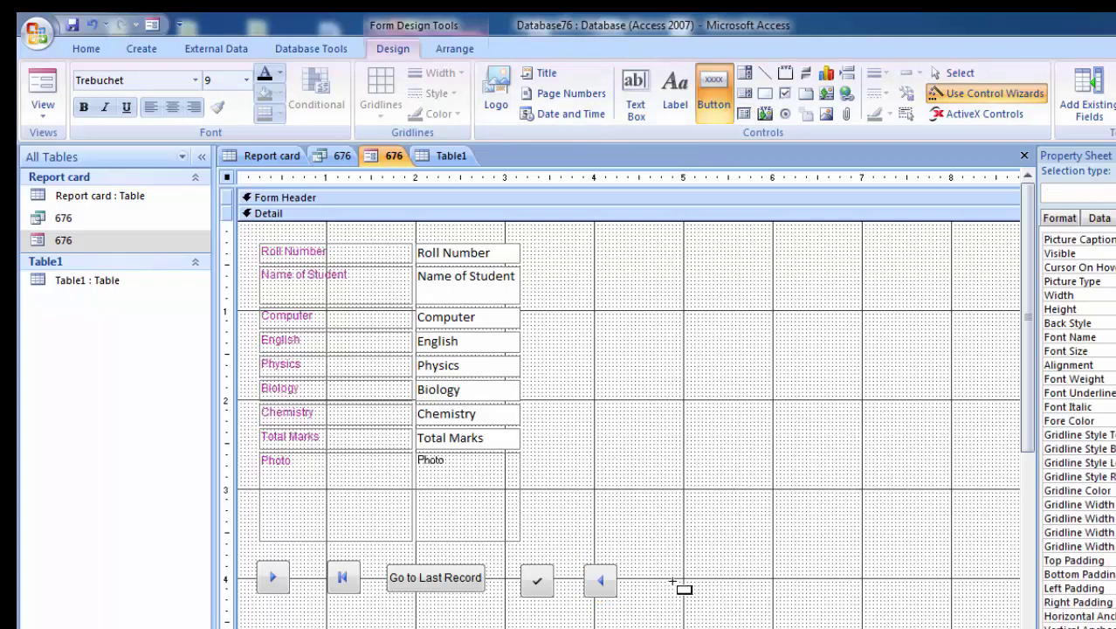
left_click_drag(647, 564, 714, 594)
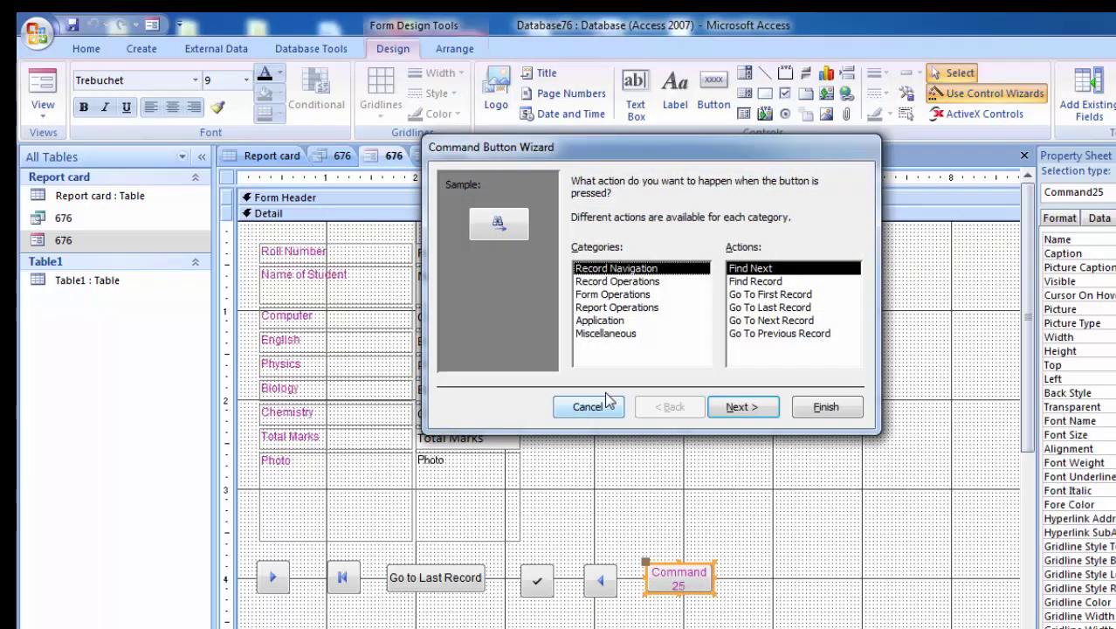
left_click(645, 281)
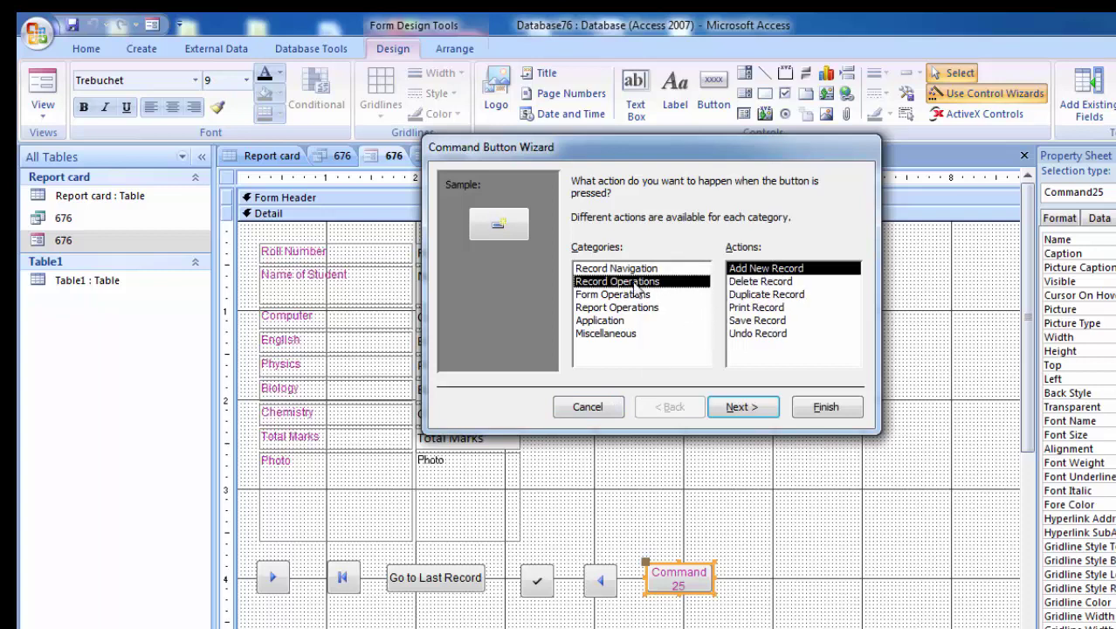
left_click(743, 414)
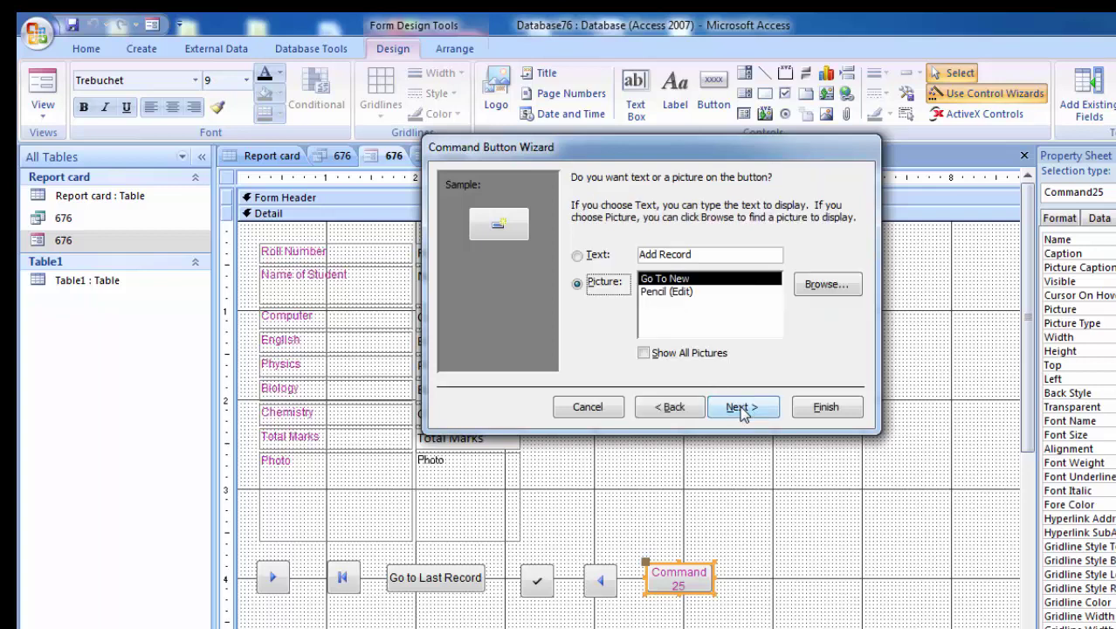
left_click(680, 296)
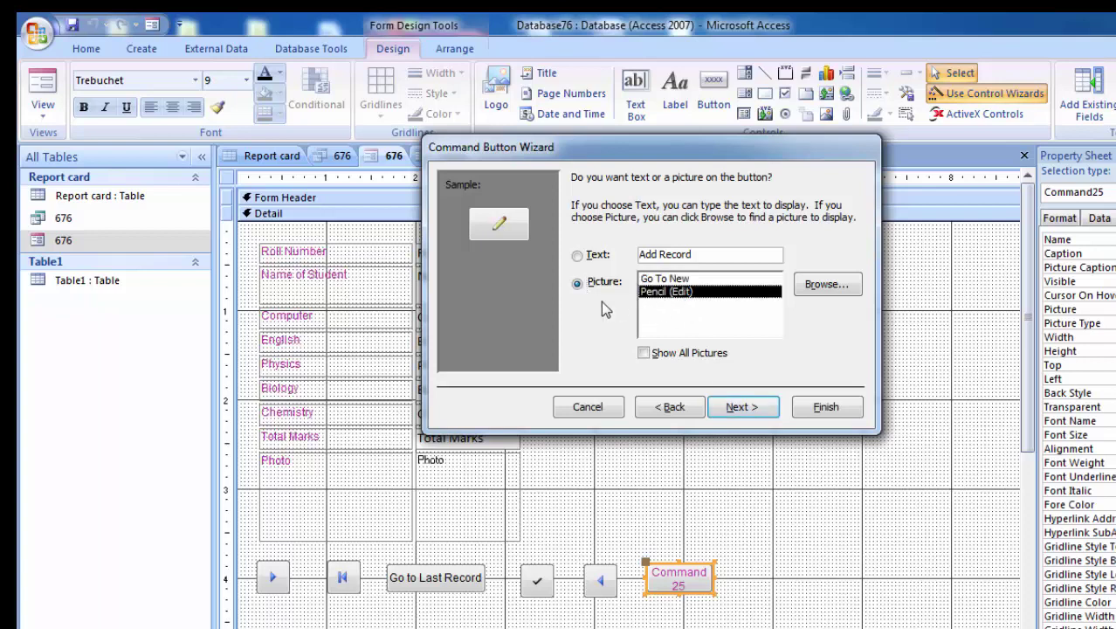
left_click(667, 280)
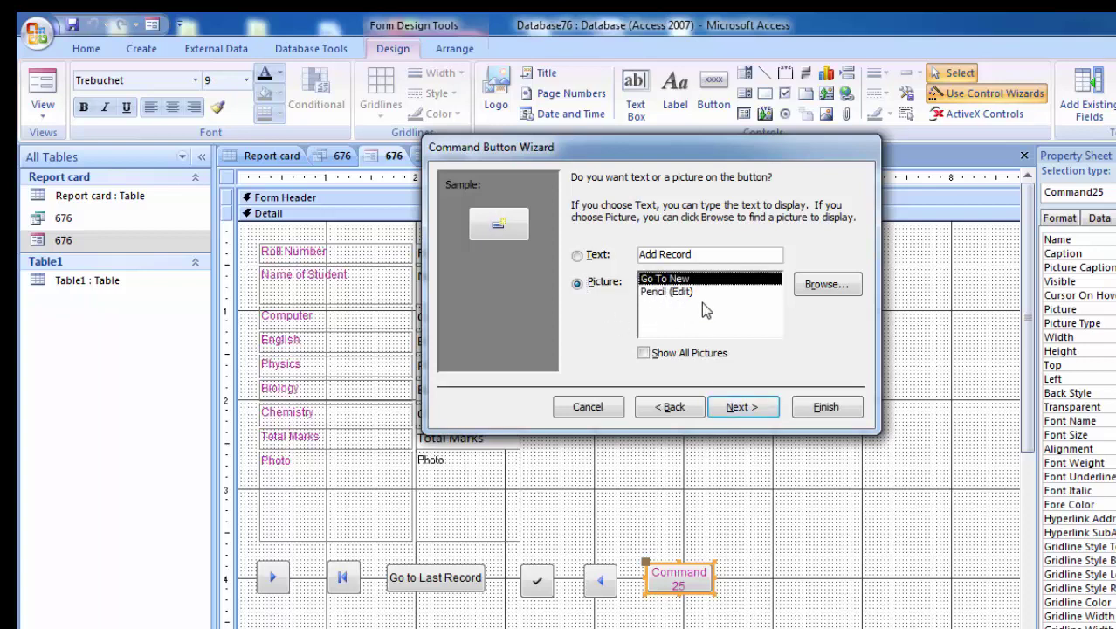
Step: Finish the Add Record button and show the form in Layout View
left_click(748, 406)
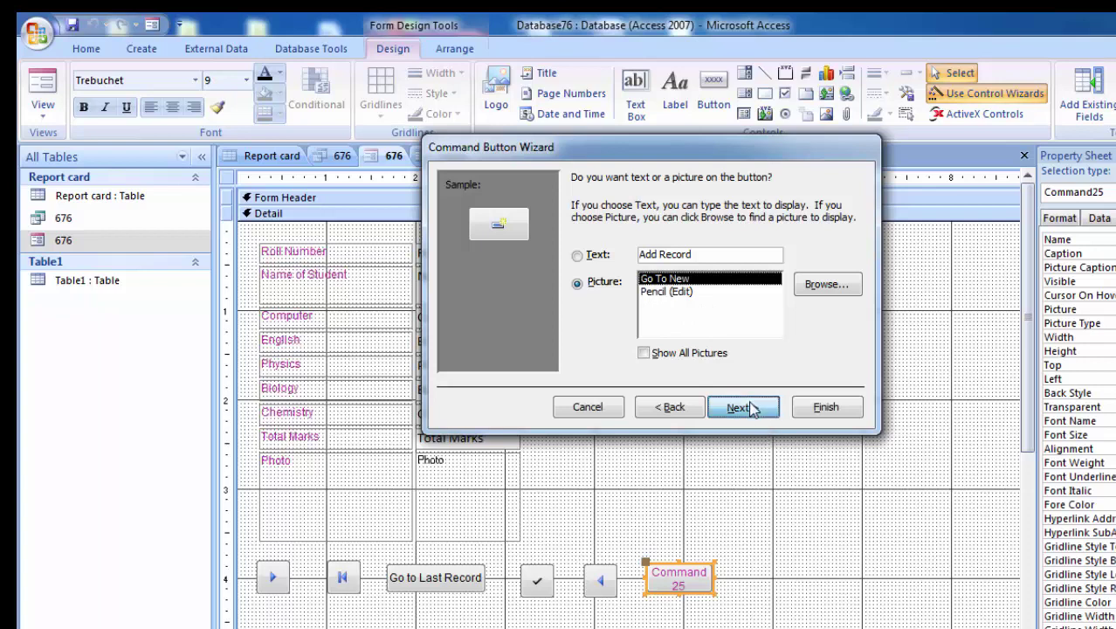
left_click(818, 419)
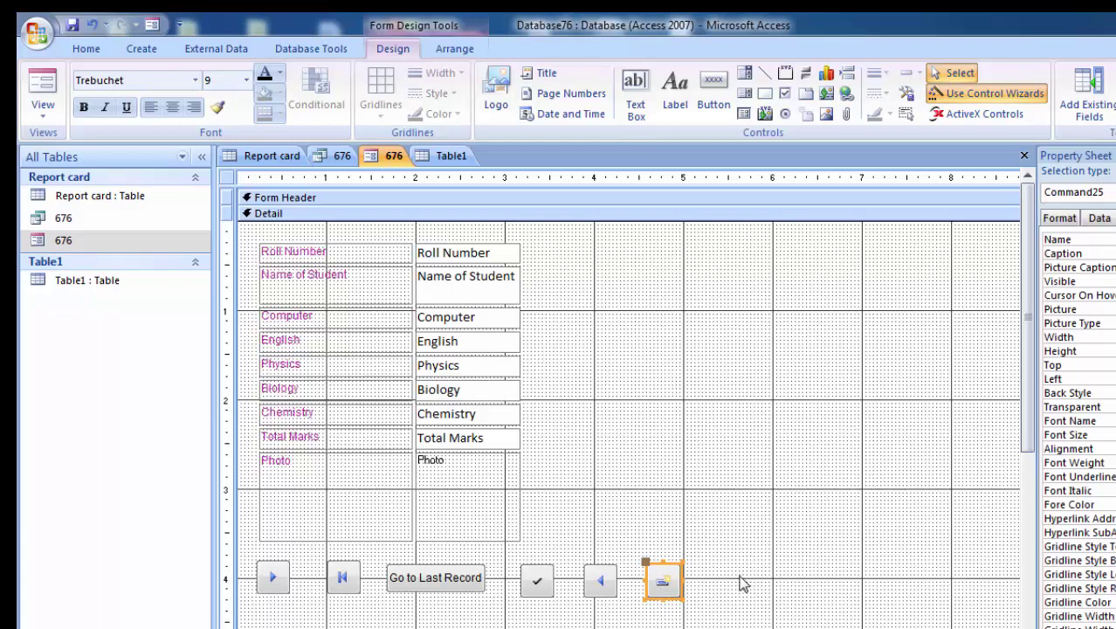
left_click(48, 113)
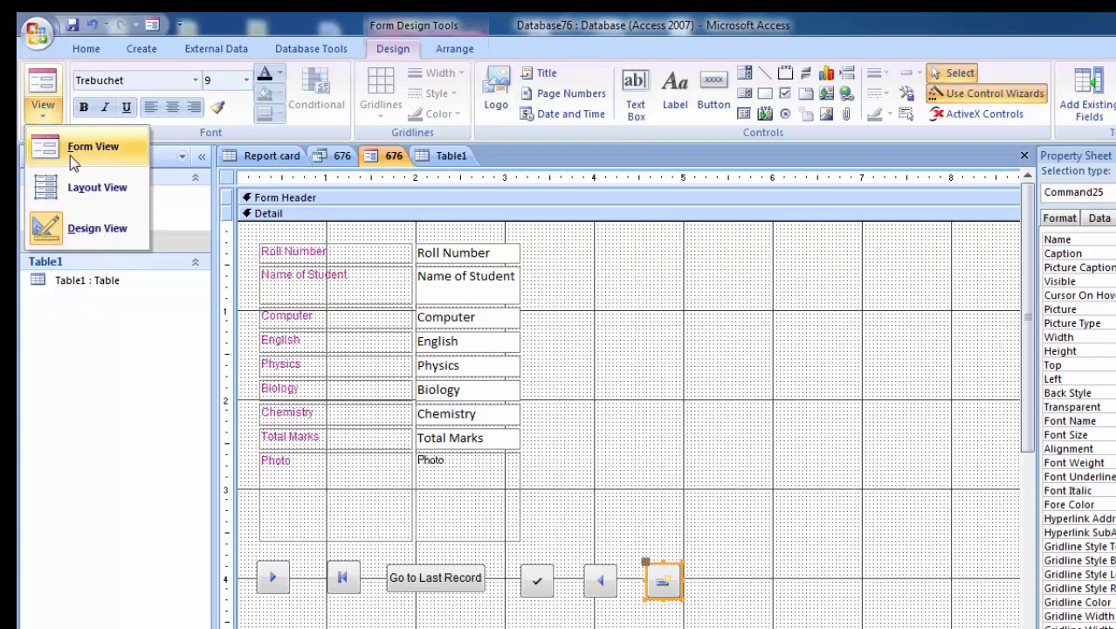
left_click(84, 188)
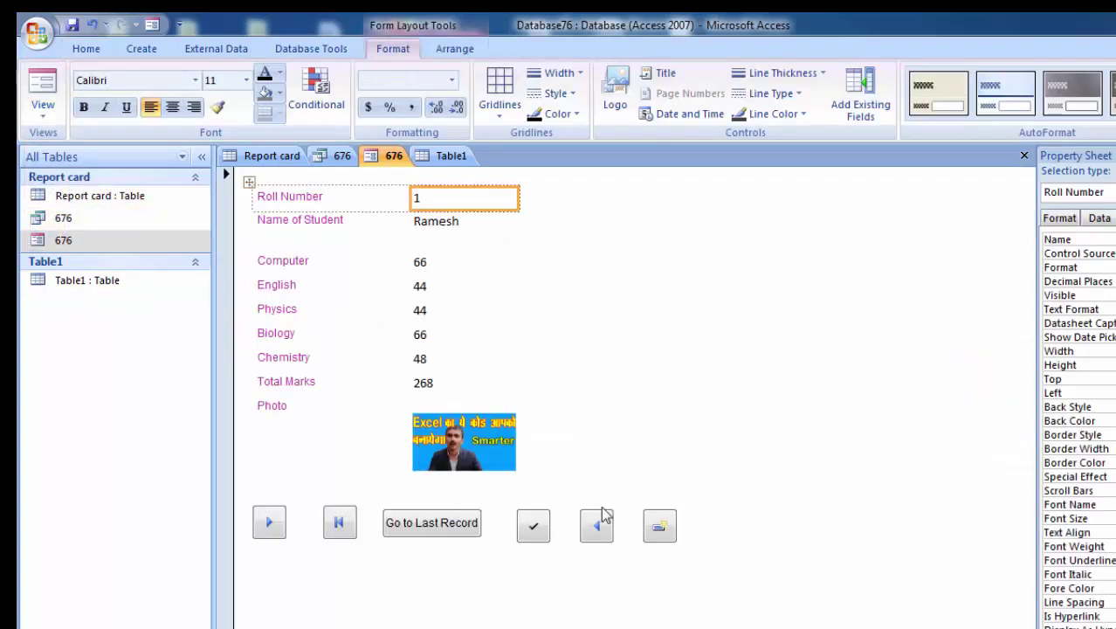
Step: Apply the dark blue AutoFormat style to the form
left_click(1111, 111)
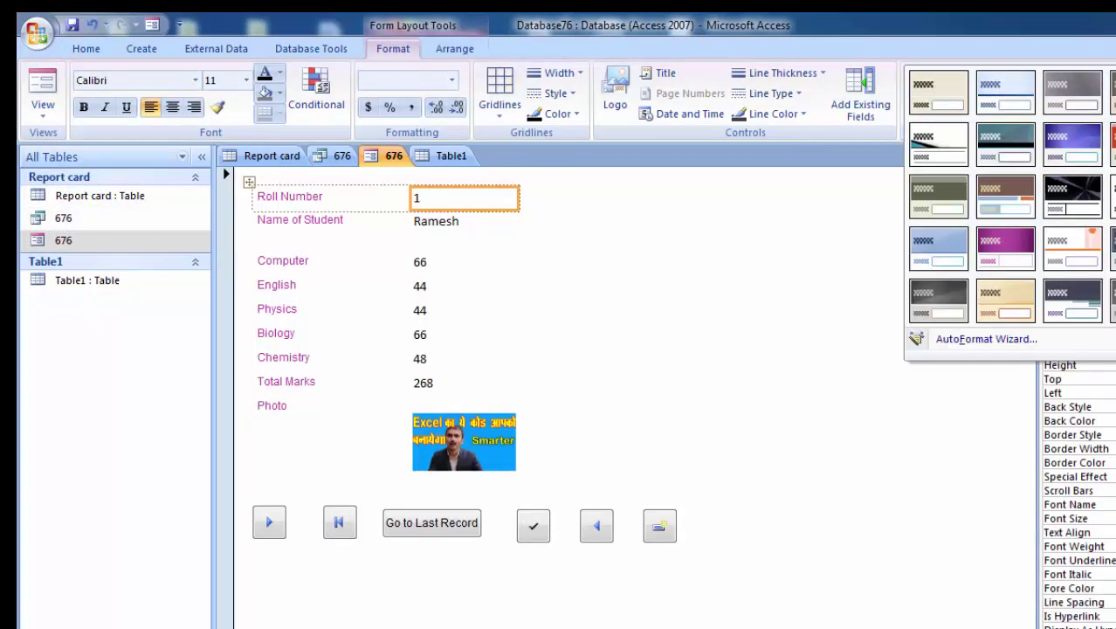
left_click(1076, 144)
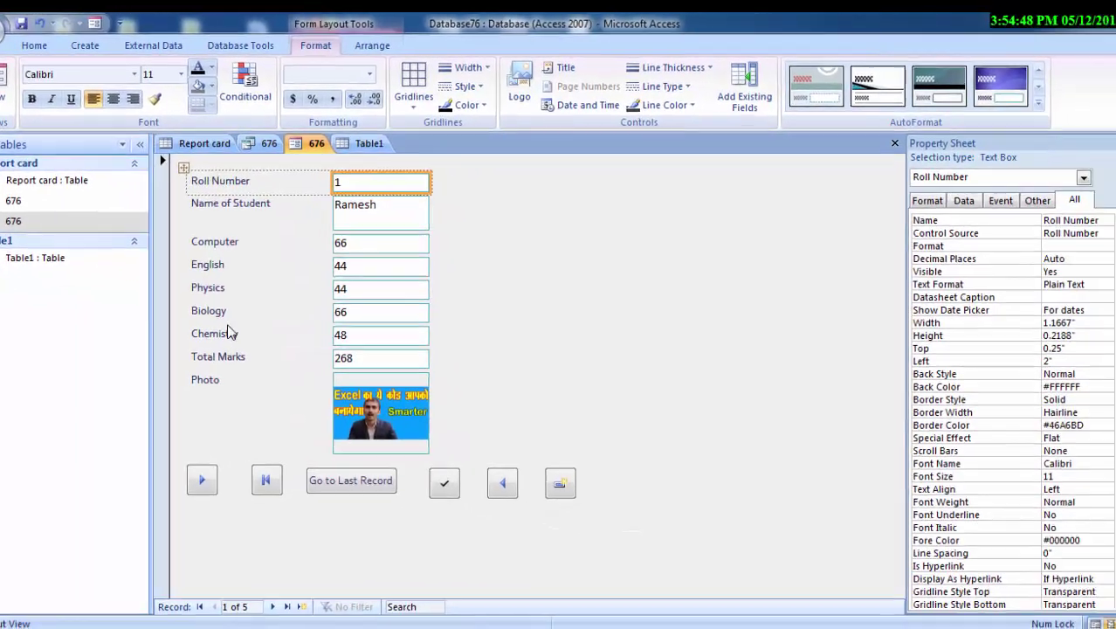
left_click(1033, 104)
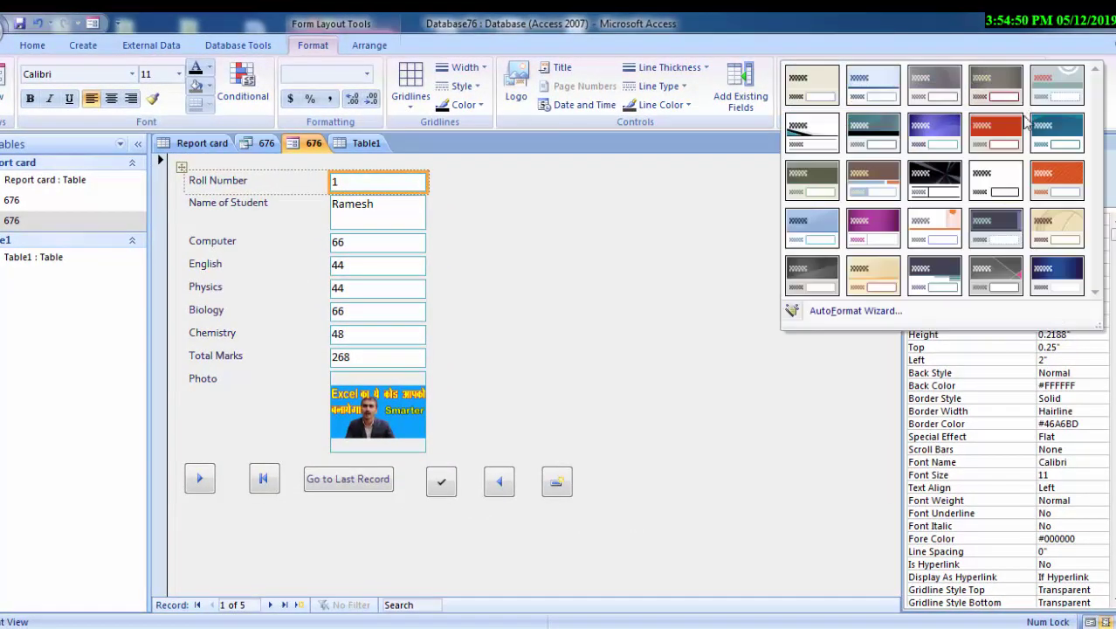
left_click(1075, 286)
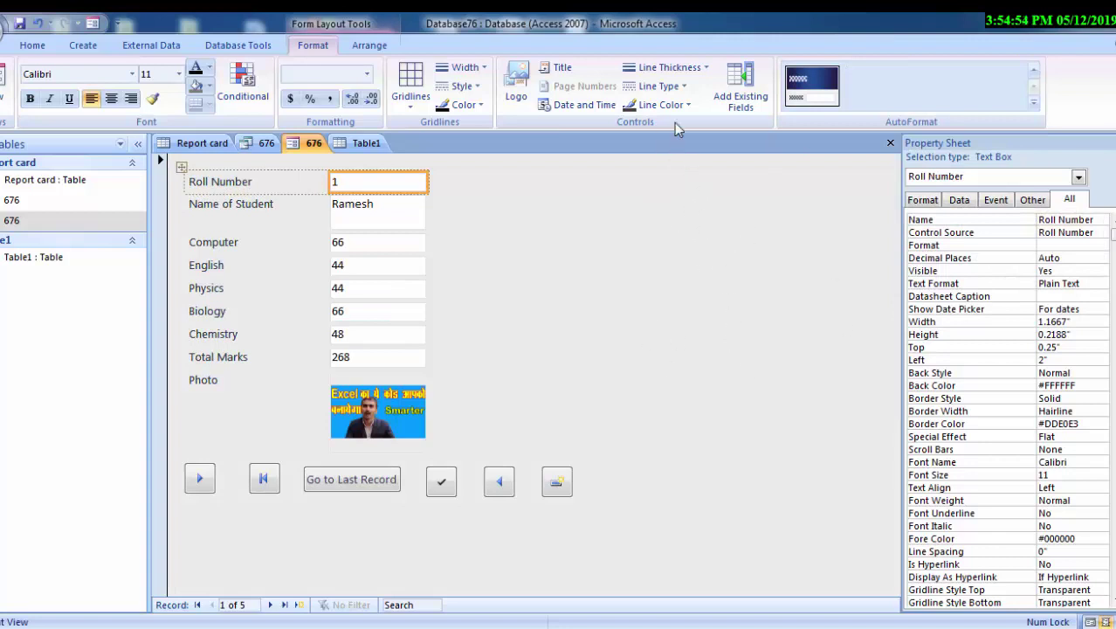
Step: Give the Roll Number box a dashed border 2 pt thick
left_click(660, 85)
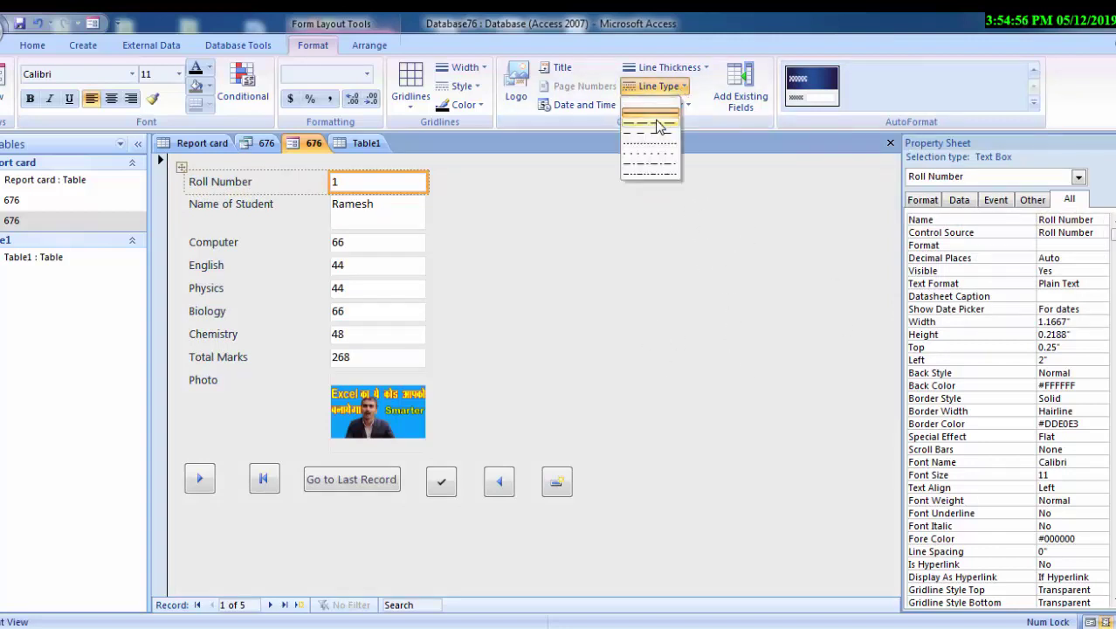
left_click(661, 125)
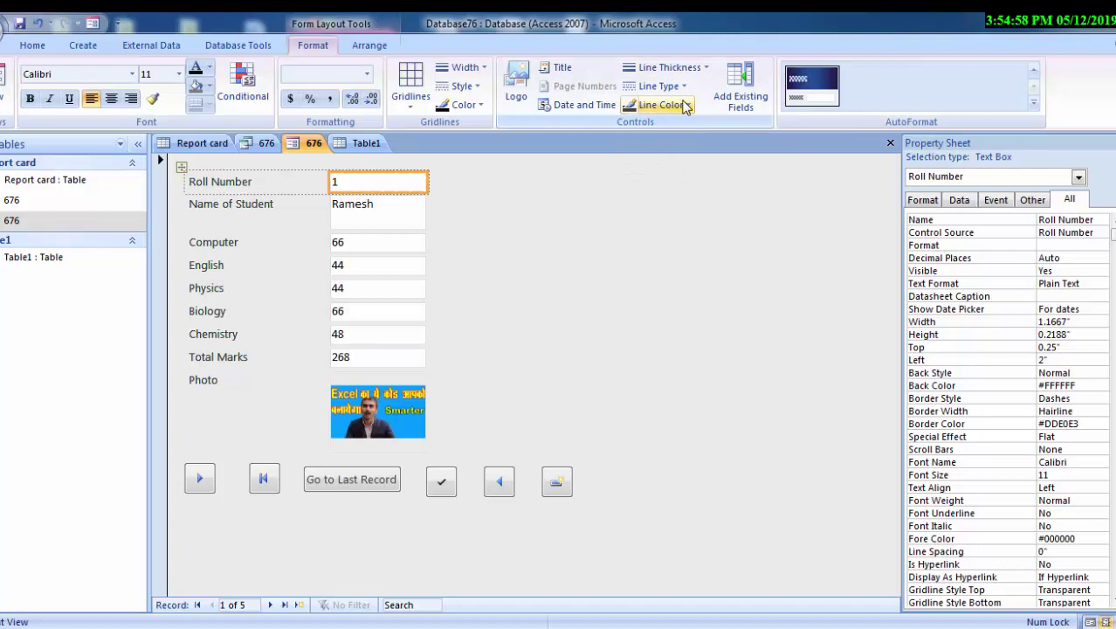
left_click(681, 86)
left_click(699, 68)
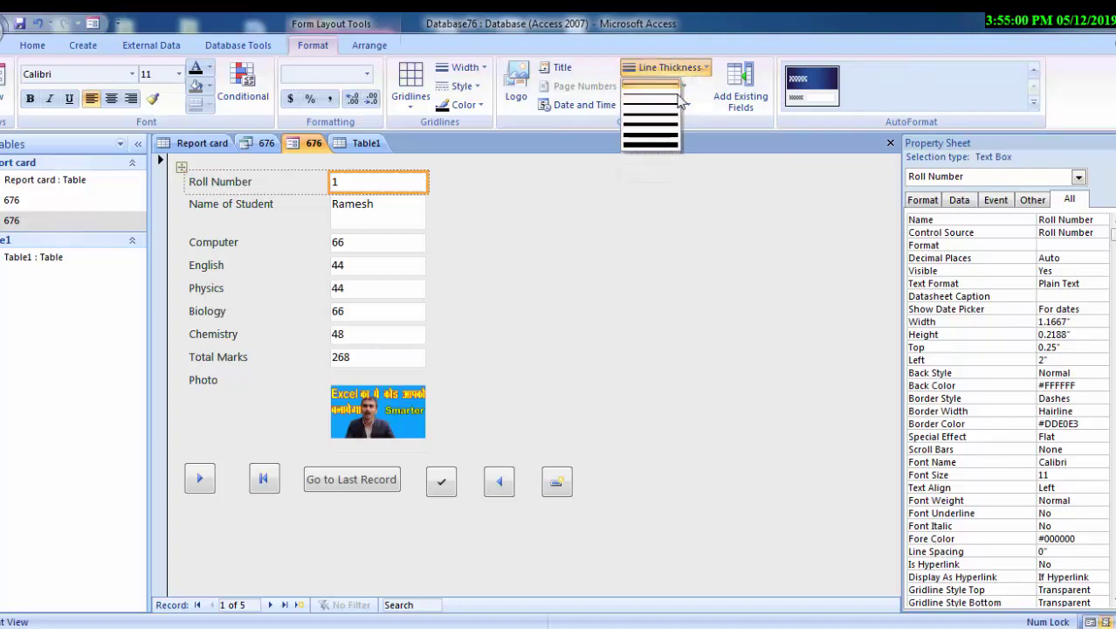
left_click(651, 105)
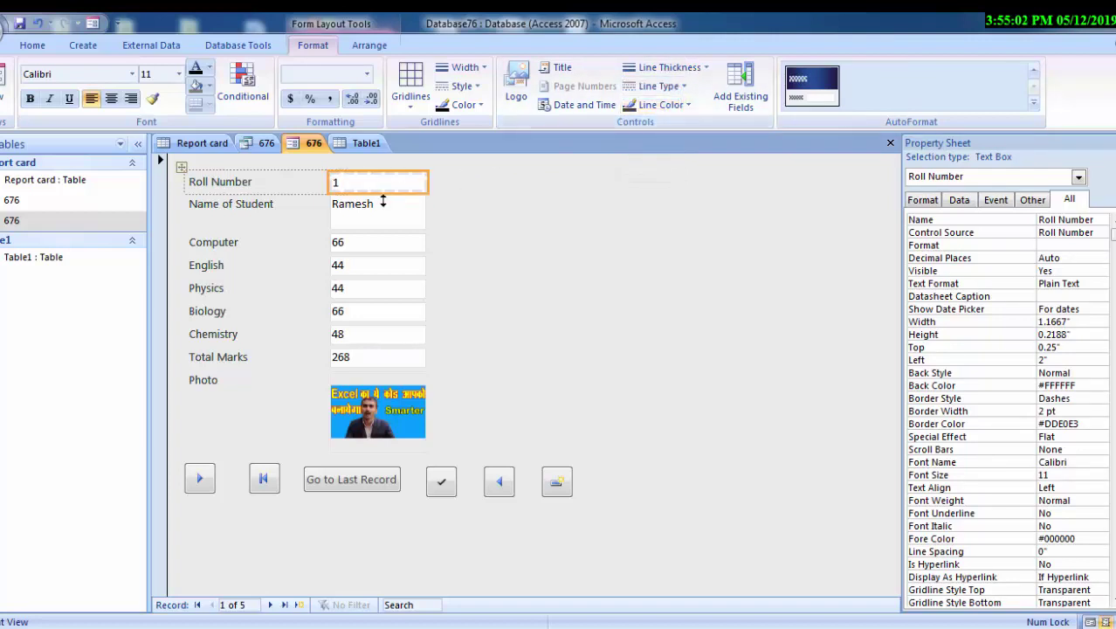
left_click(516, 294)
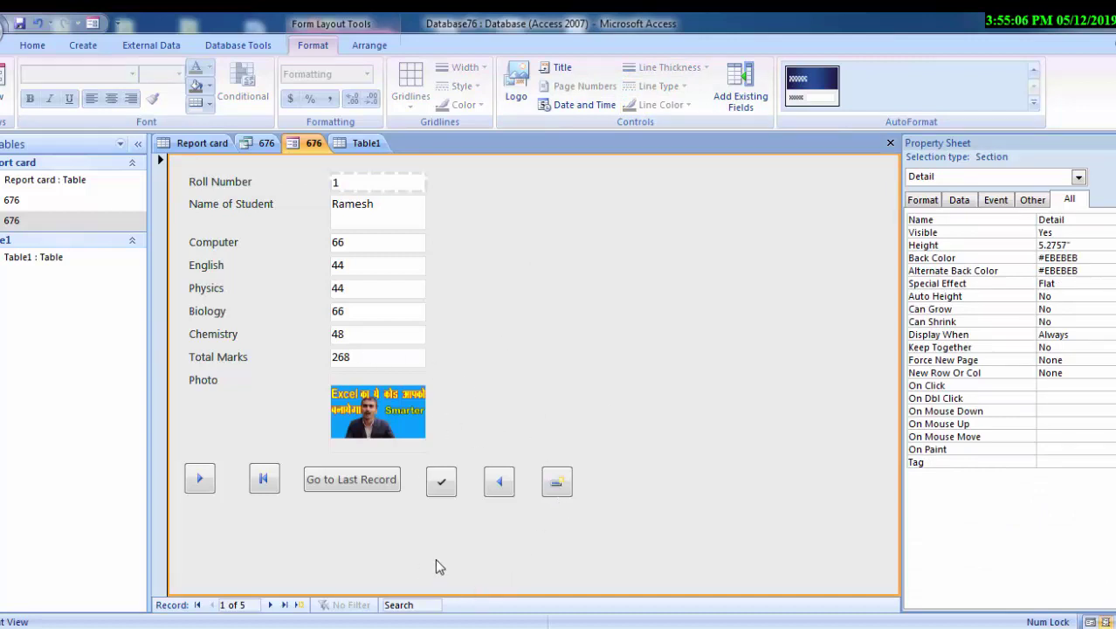
left_click(556, 485)
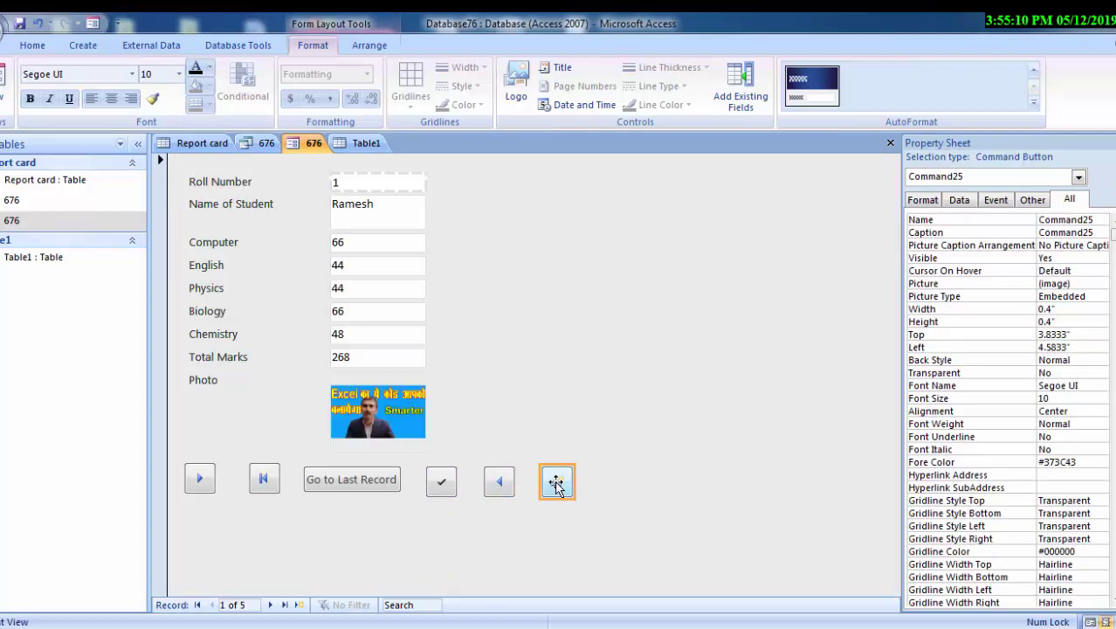
left_click(495, 491)
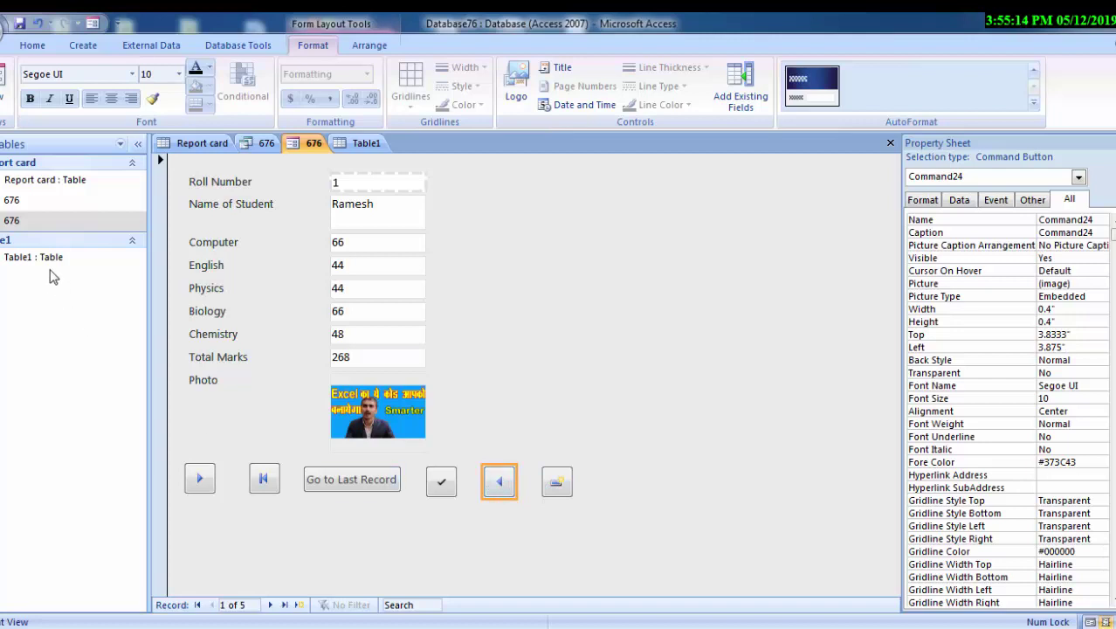
left_click(6, 100)
left_click(5, 131)
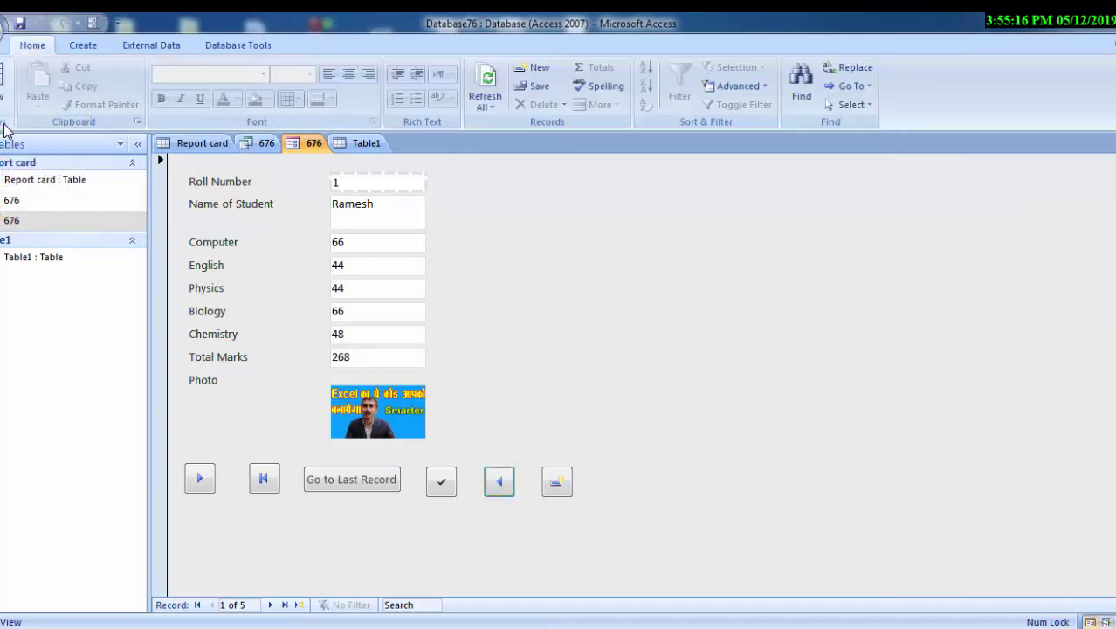
Step: Try the Previous (dismissing its error), New, First and Next Record buttons, ending on record 2 of 5
left_click(501, 491)
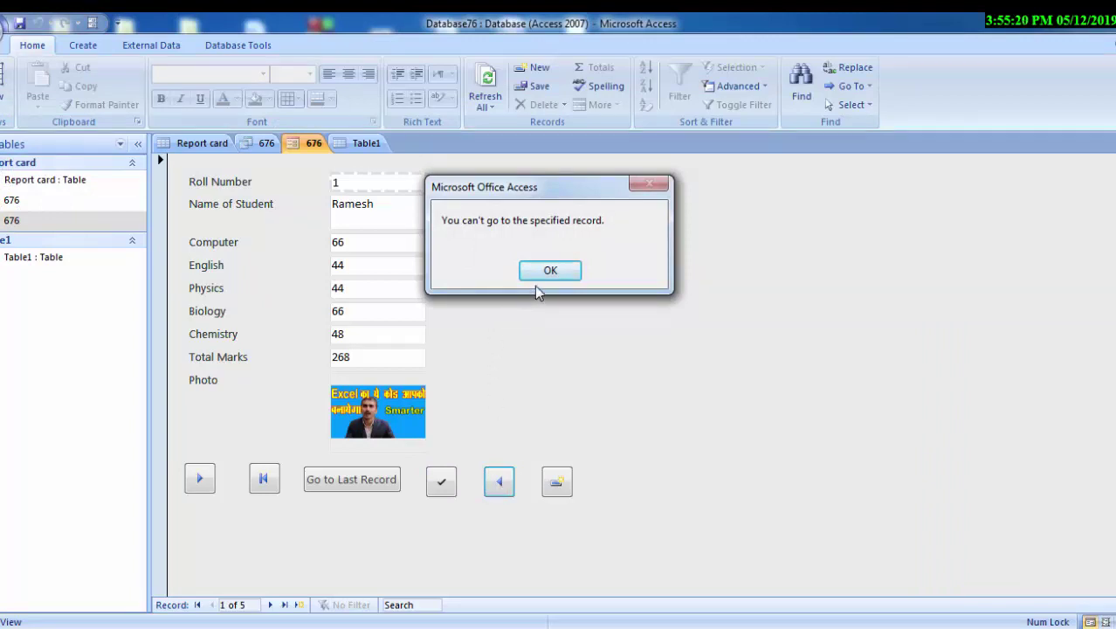
left_click(540, 274)
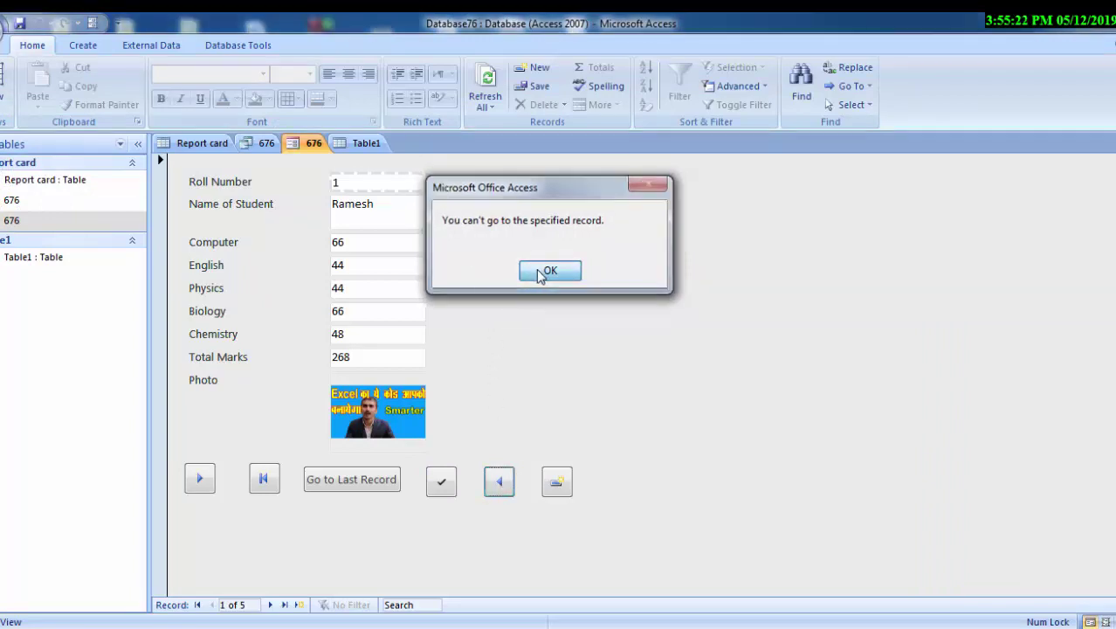
left_click(557, 482)
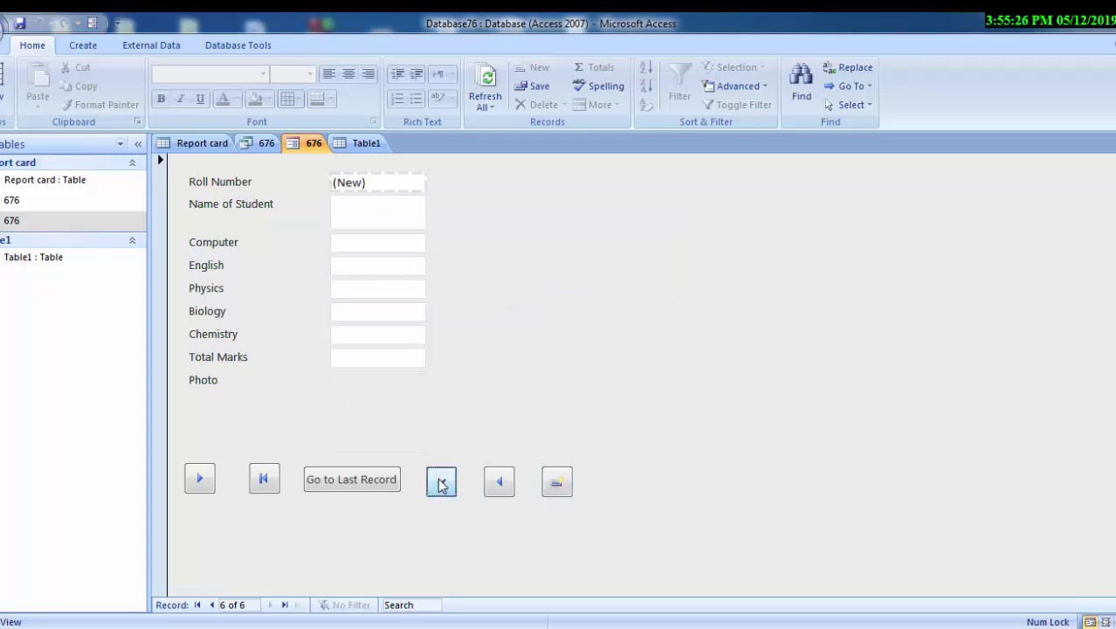
left_click(276, 482)
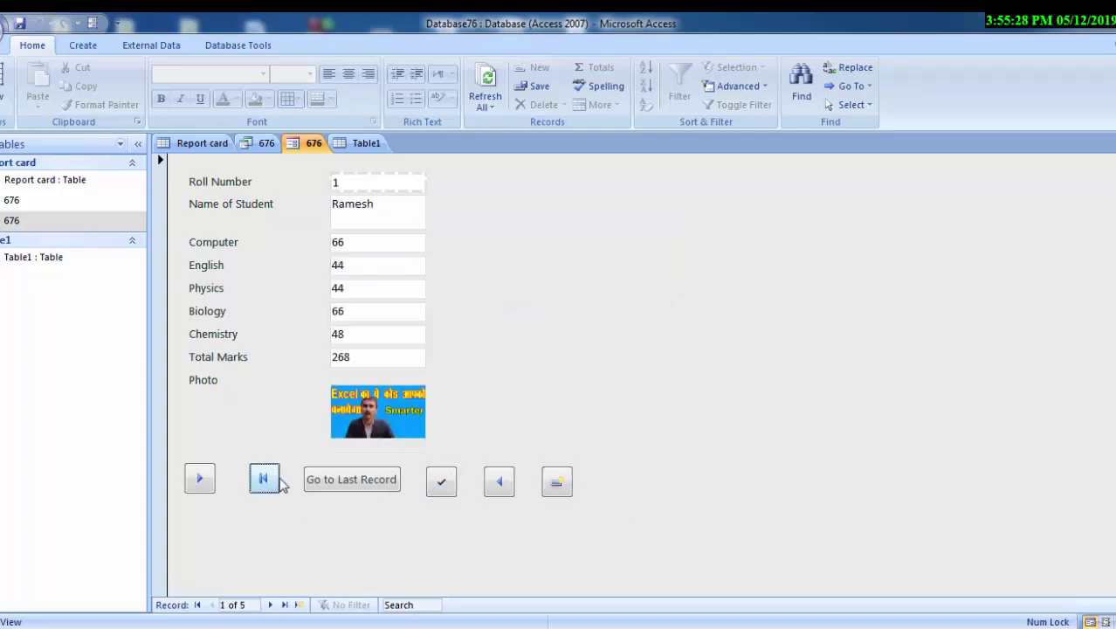
left_click(194, 479)
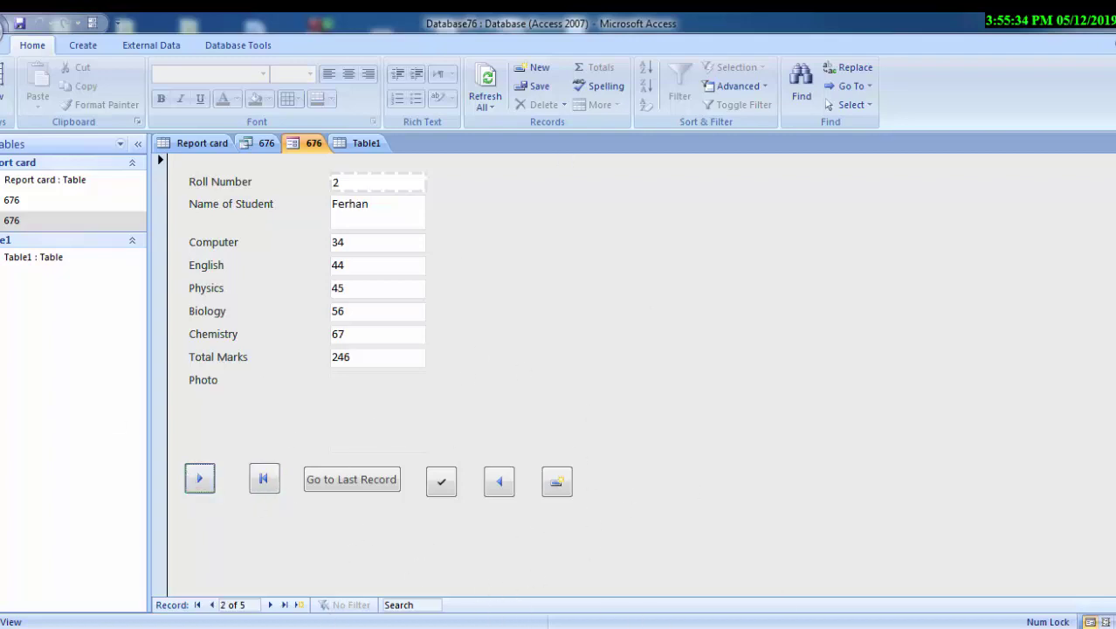
left_click(80, 44)
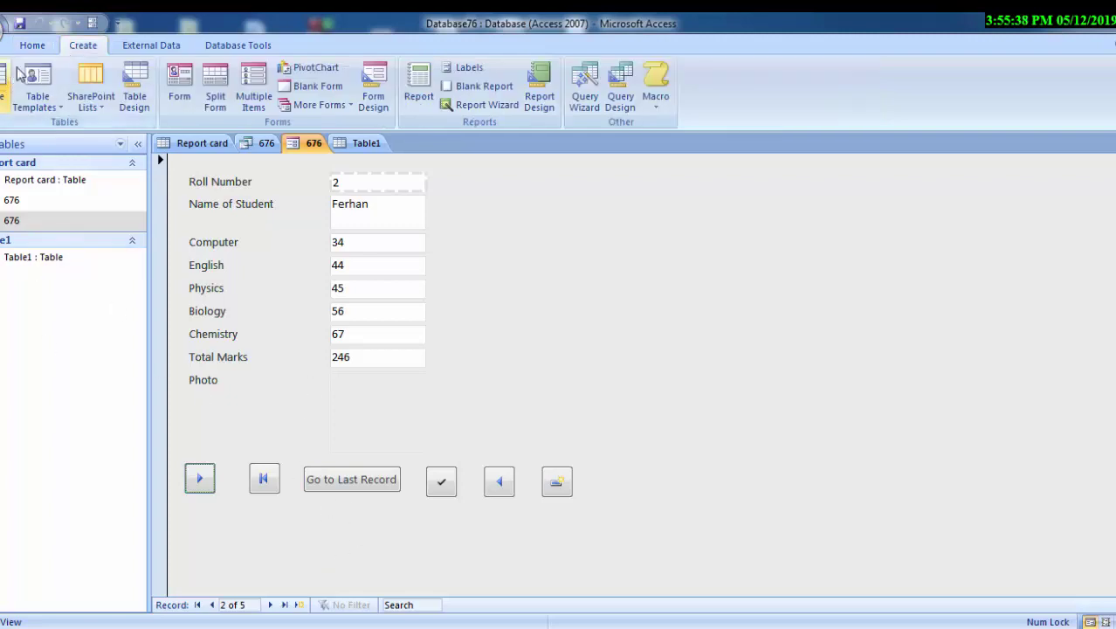
Step: Return to the Home tab and switch the 676 form back to Design View
left_click(33, 44)
left_click(5, 101)
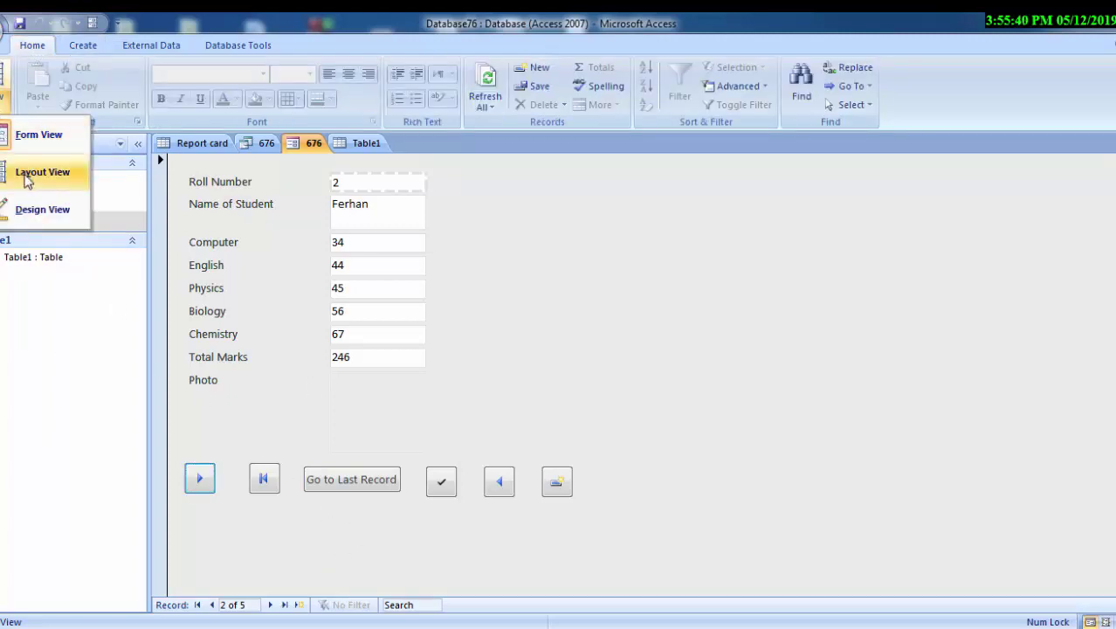
left_click(26, 209)
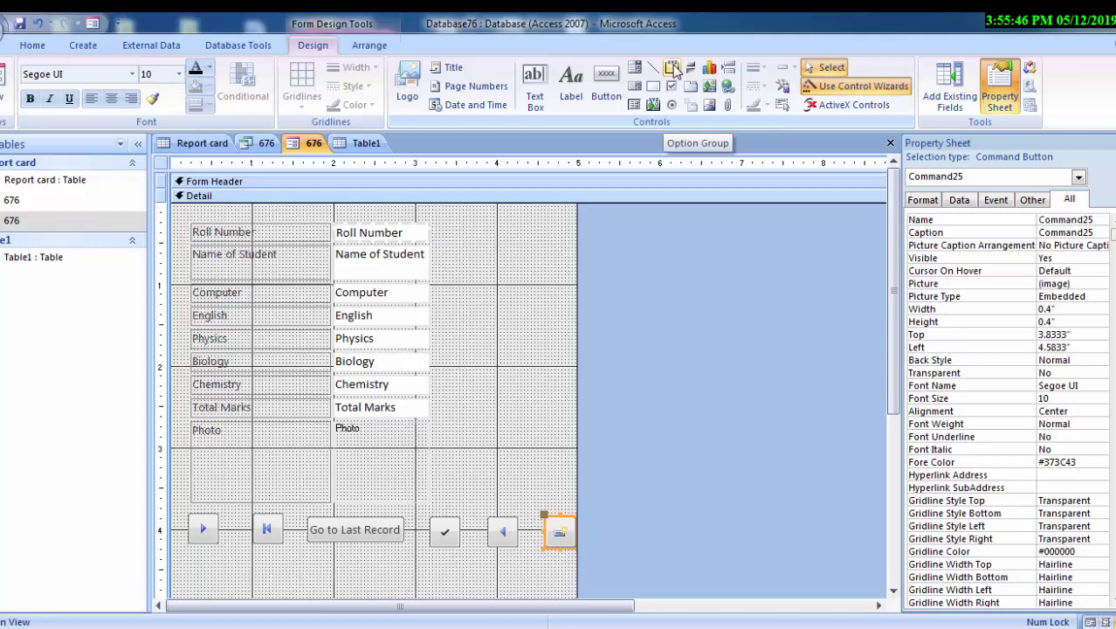
left_click(605, 87)
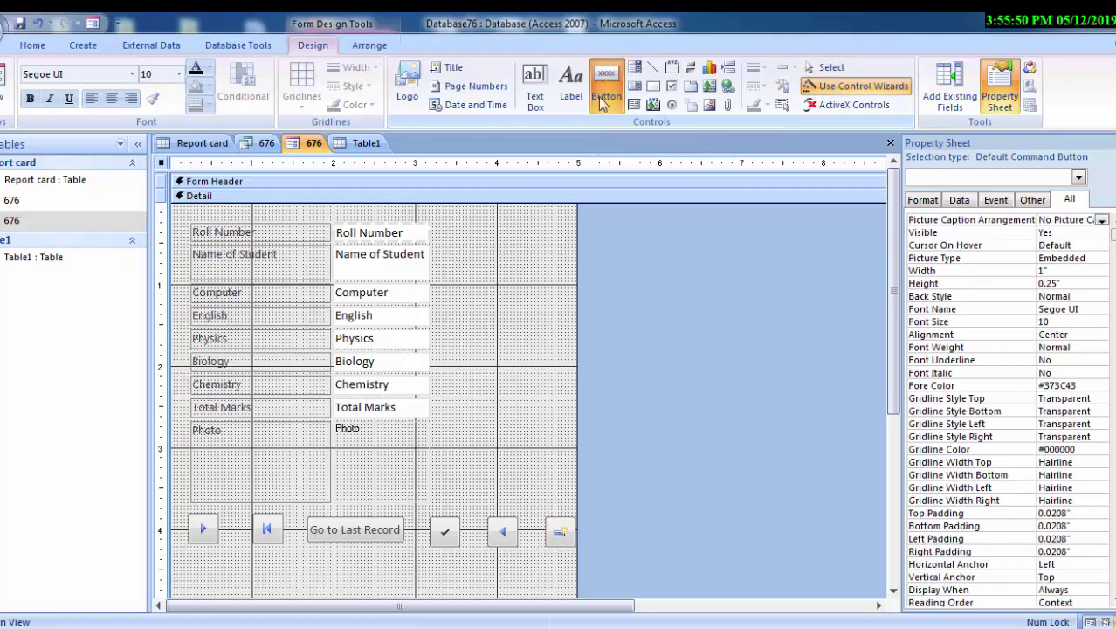
Step: Draw a button below the navigation buttons and try a Preview Report action, which fails, then go back
left_click_drag(202, 559, 306, 592)
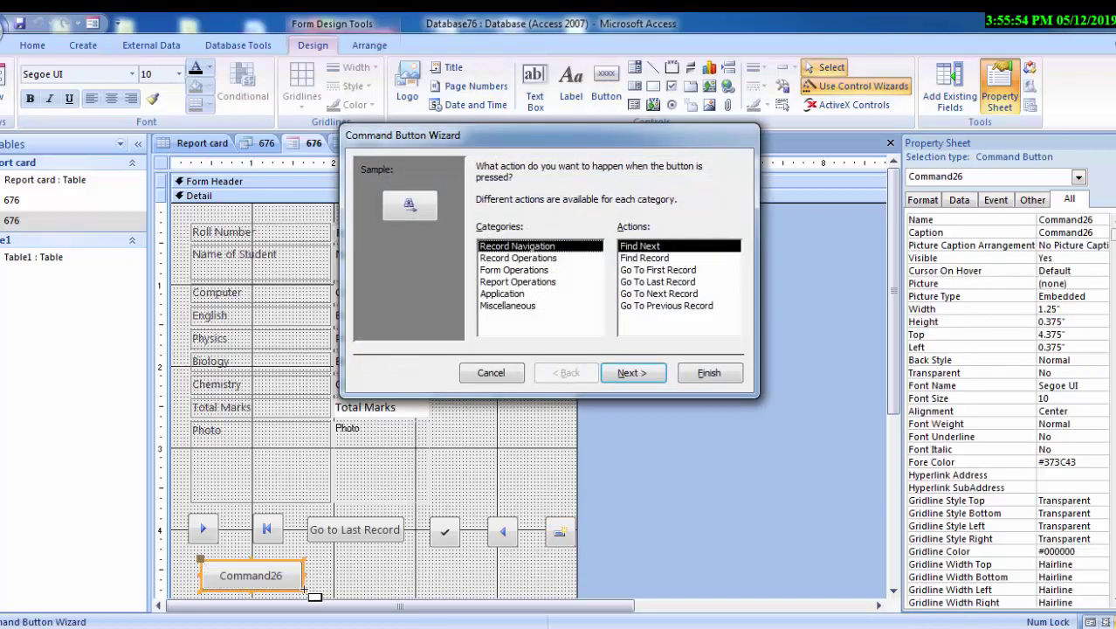
left_click(514, 308)
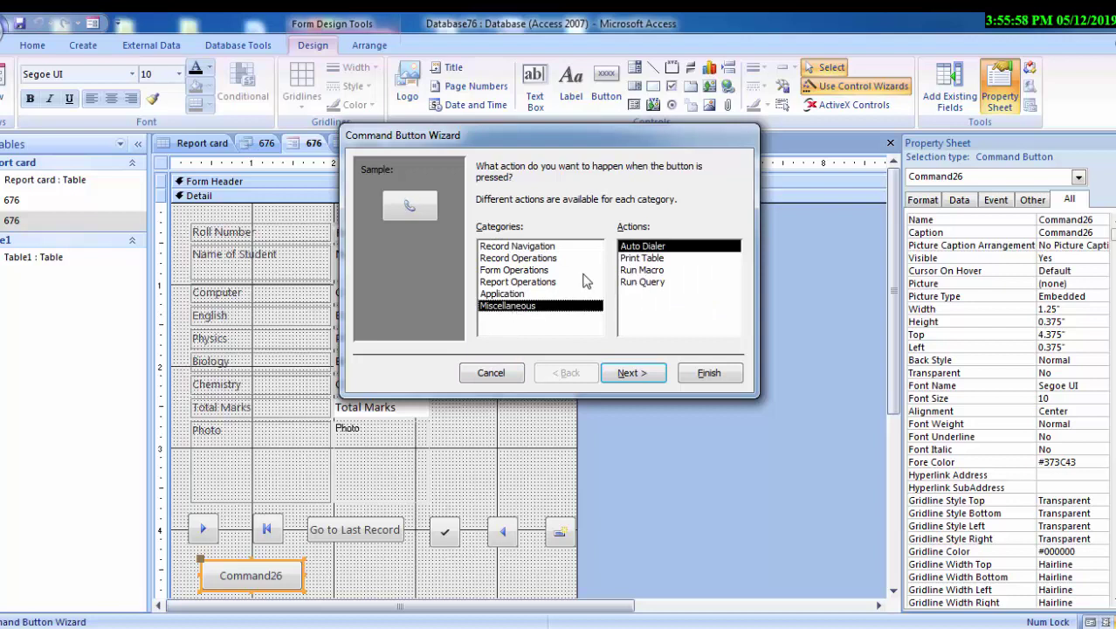
left_click(499, 294)
left_click(517, 282)
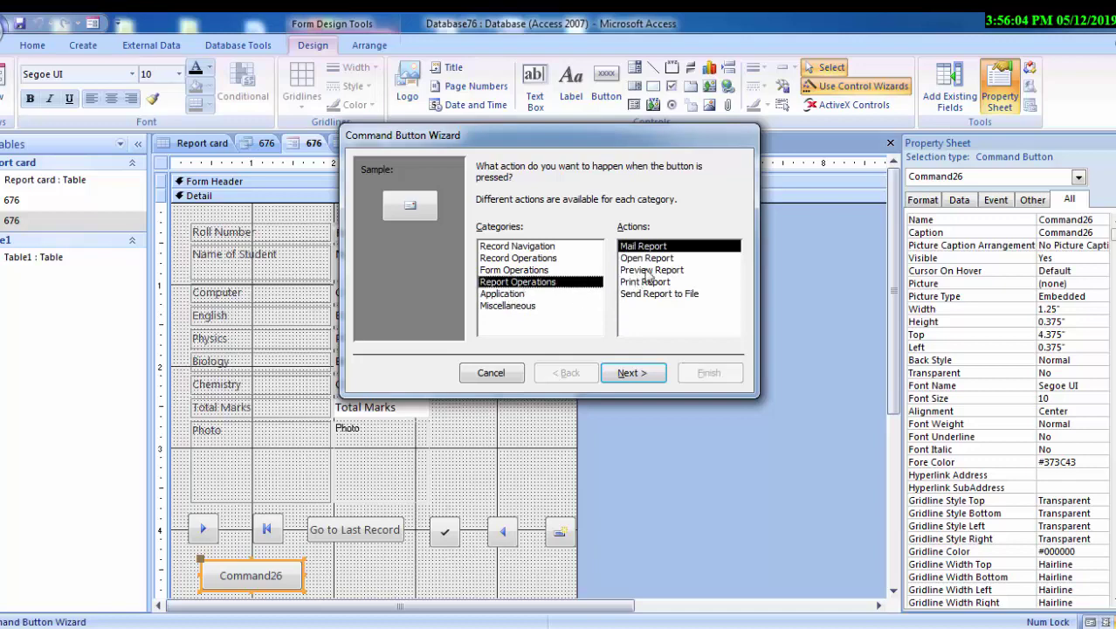
left_click(647, 270)
left_click(650, 378)
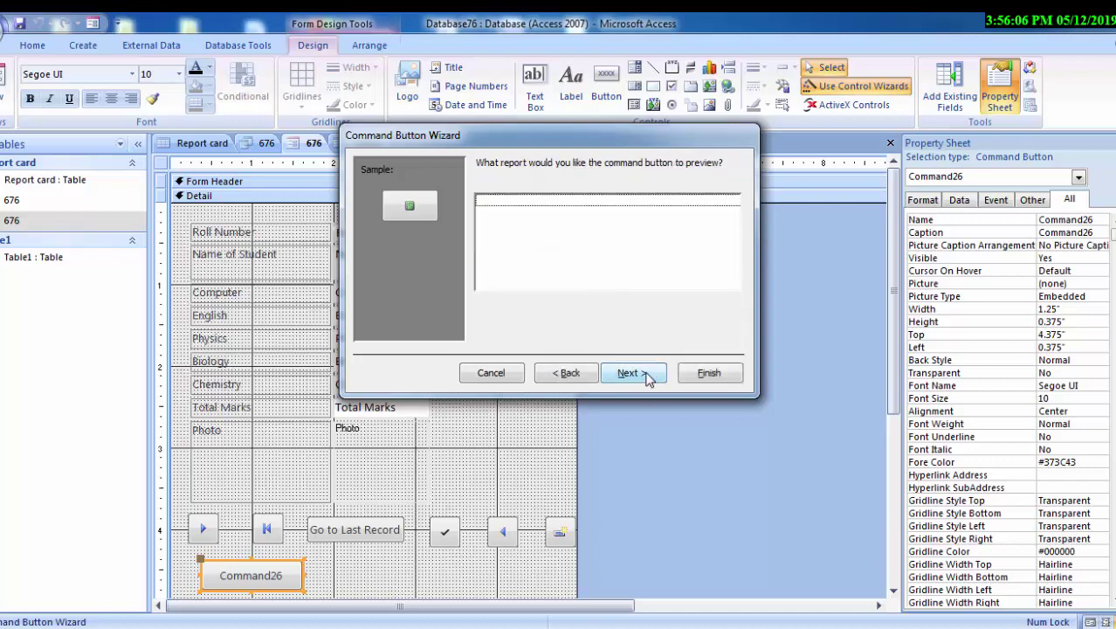
double_click(551, 204)
key("Return")
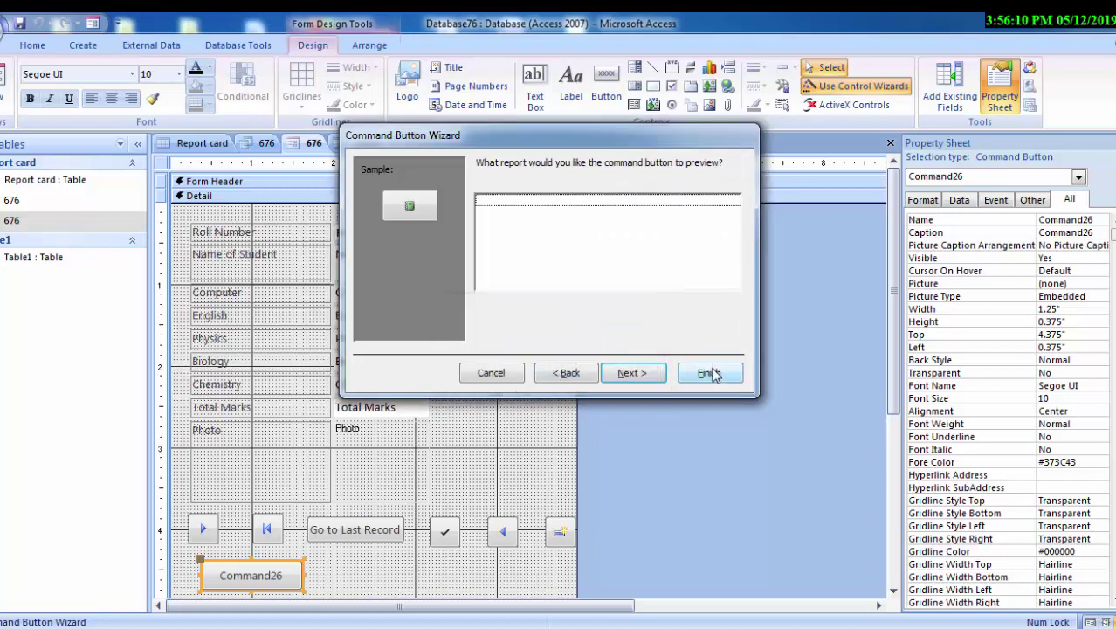
left_click(585, 376)
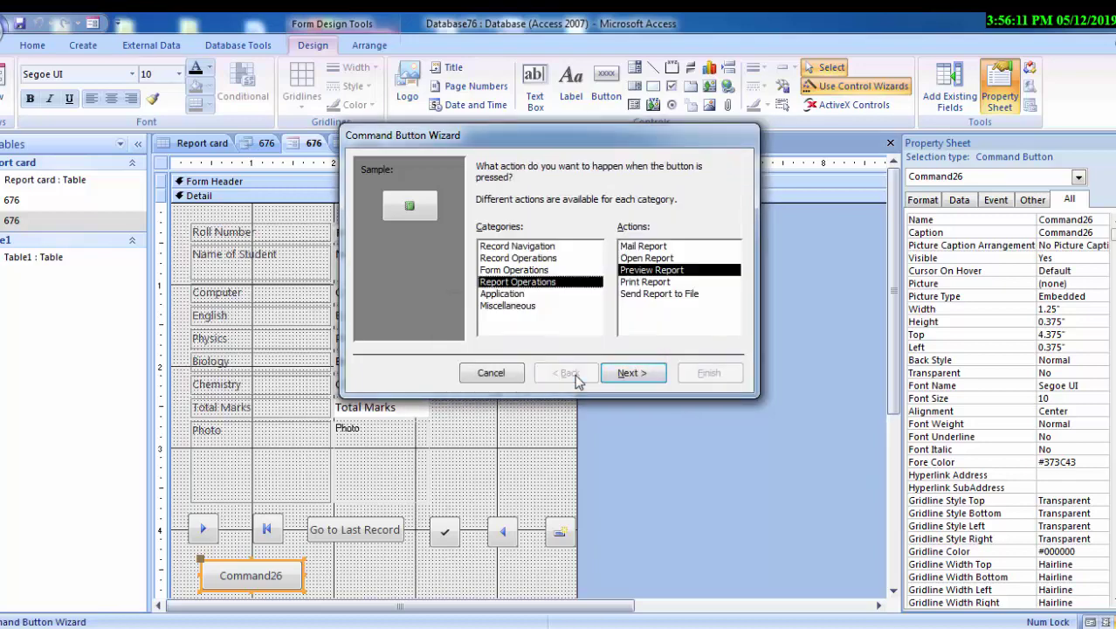
Step: Set the button's action to Close Form with the text caption 'Close Form'
left_click(541, 273)
left_click(657, 262)
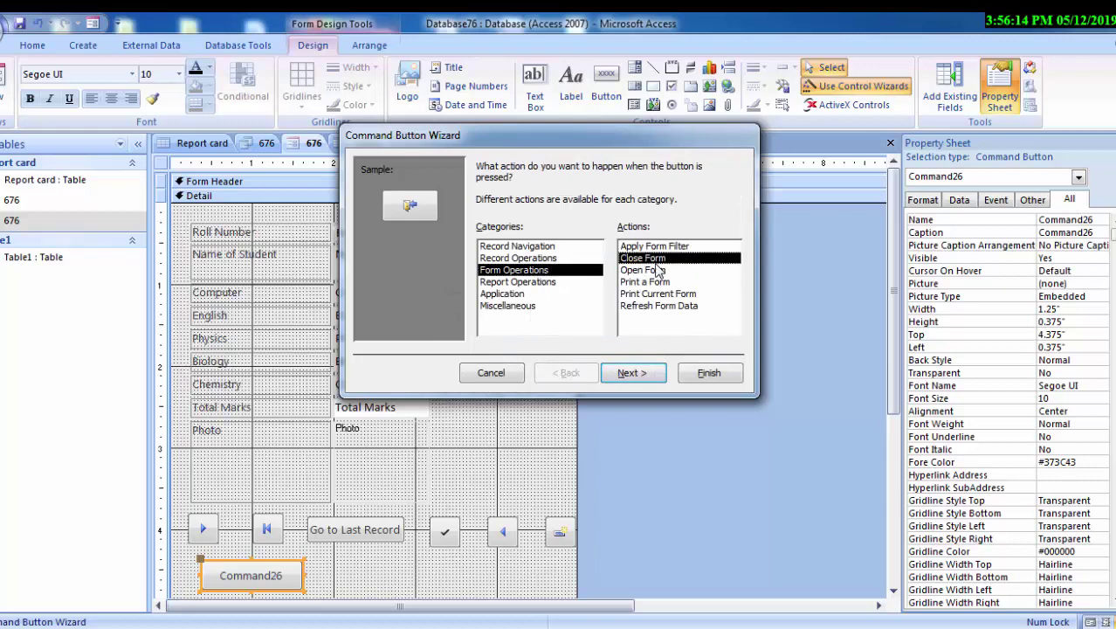
left_click(648, 378)
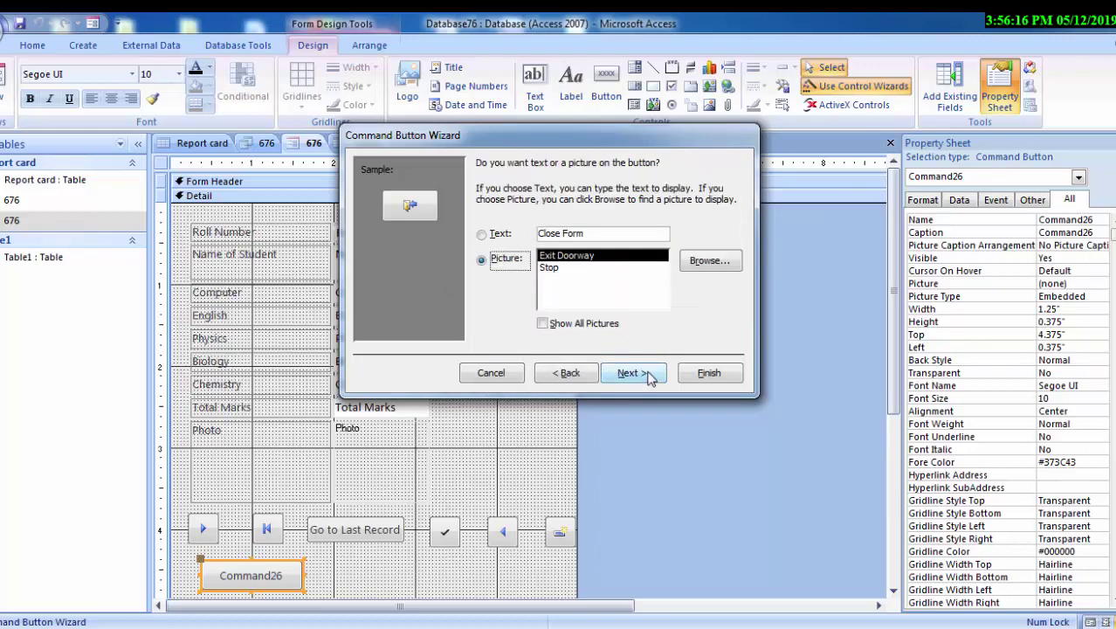
left_click(491, 236)
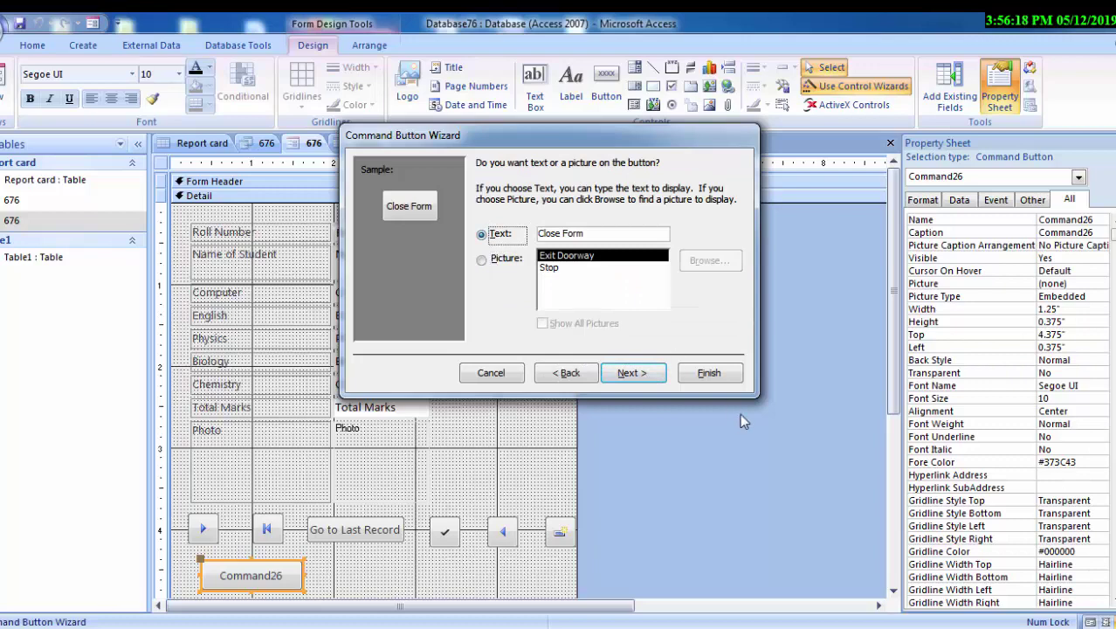
left_click(661, 373)
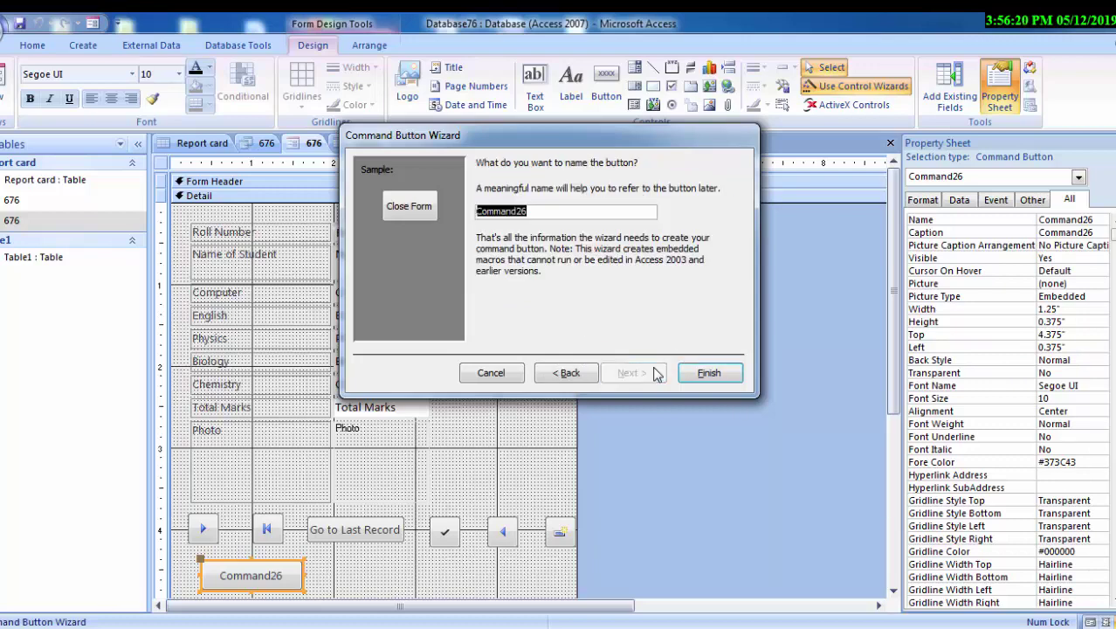
Step: Finish the Close Form button, enlarge it to 1.3333" by 0.4167", and make its caption bold
left_click(709, 373)
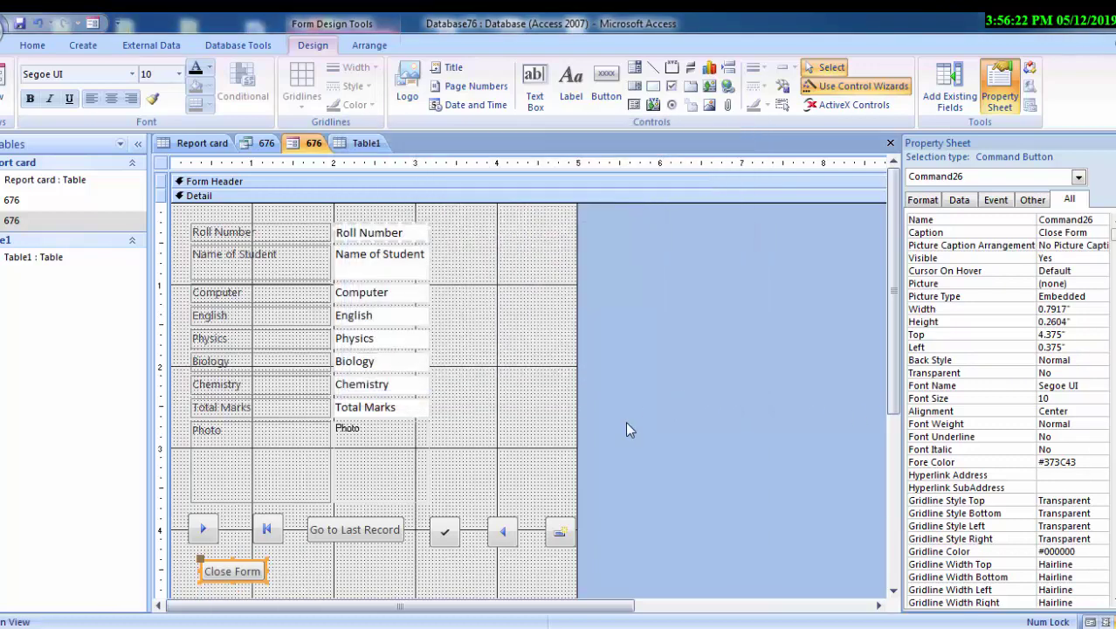
left_click_drag(267, 581, 311, 592)
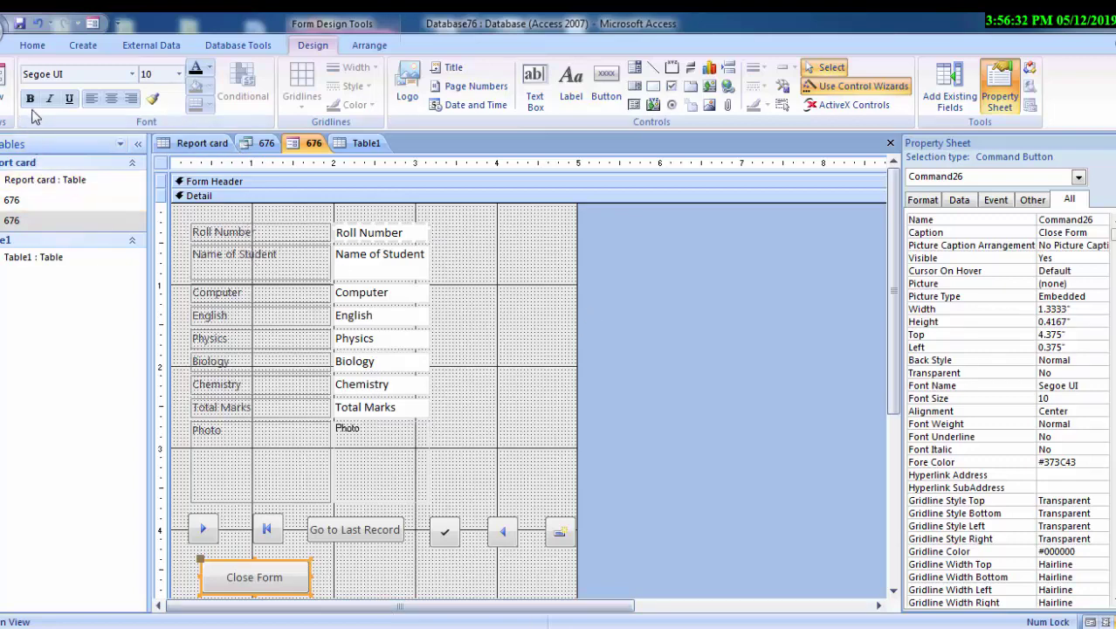
left_click(30, 98)
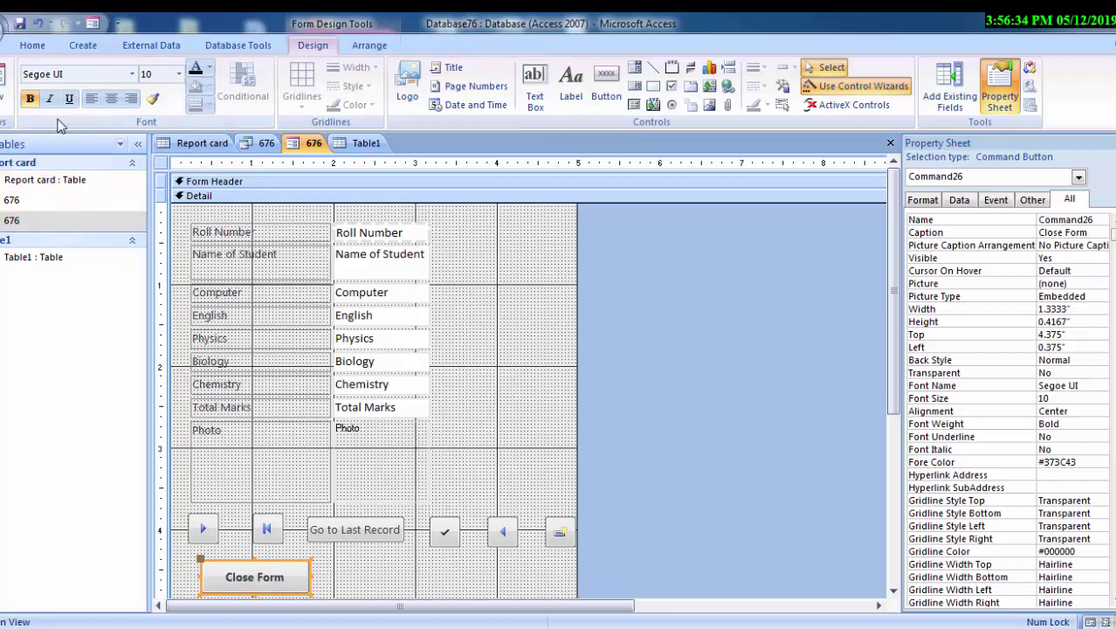